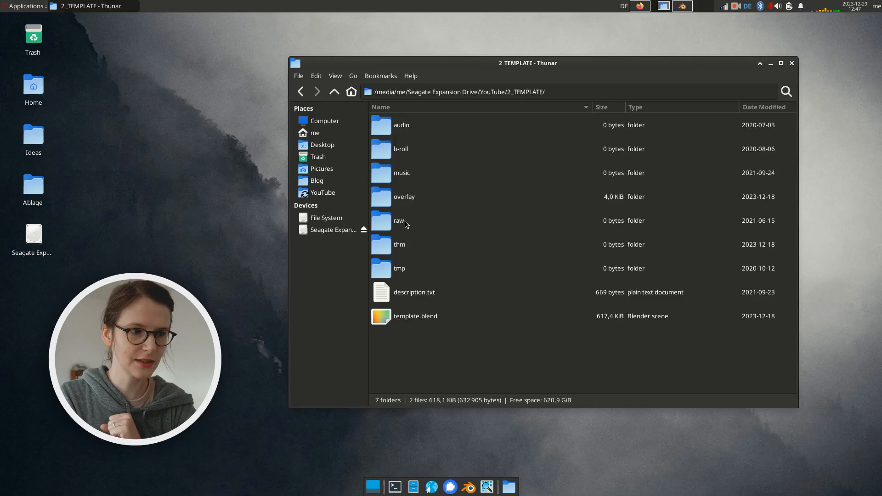
# Inspect the raw folder entry and the contents of the thm folder in 2_TEMPLATE
pyautogui.click(440, 225)
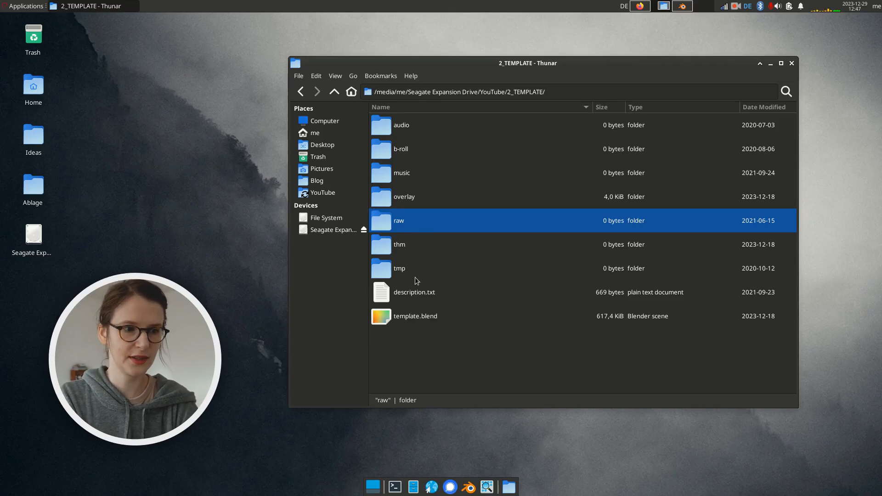
pyautogui.click(432, 245)
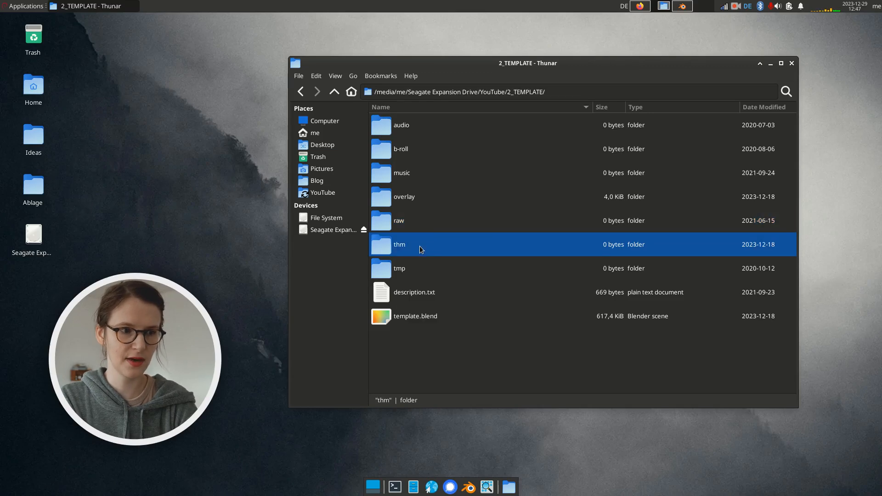
pyautogui.doubleClick(420, 247)
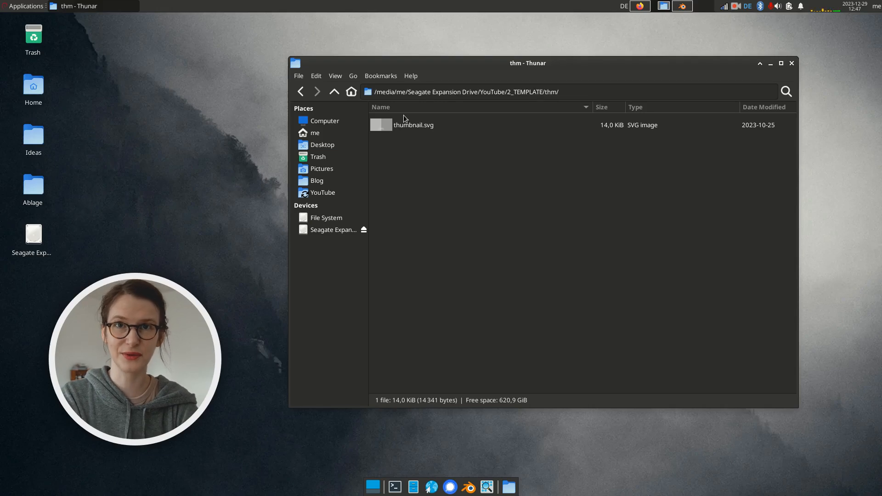
pyautogui.click(334, 92)
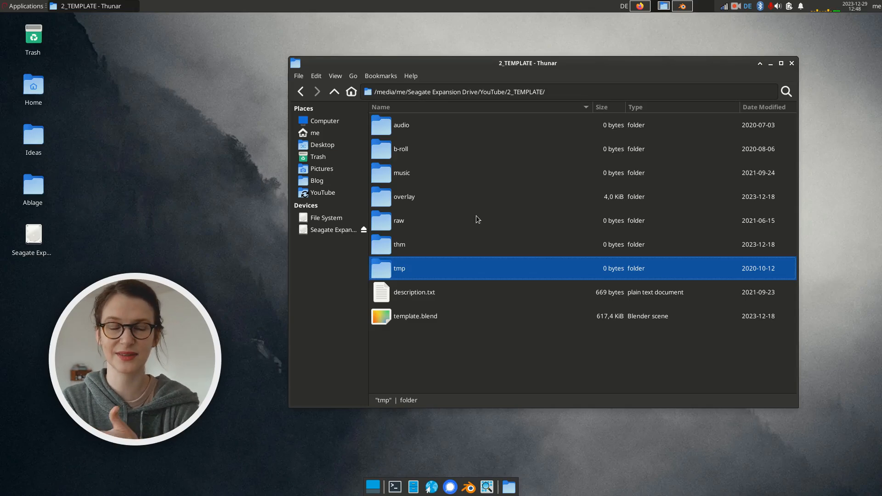
# Examine the overlay folder's contents, highlighting the three terminal images and viewing terminal_m.png
pyautogui.doubleClick(412, 202)
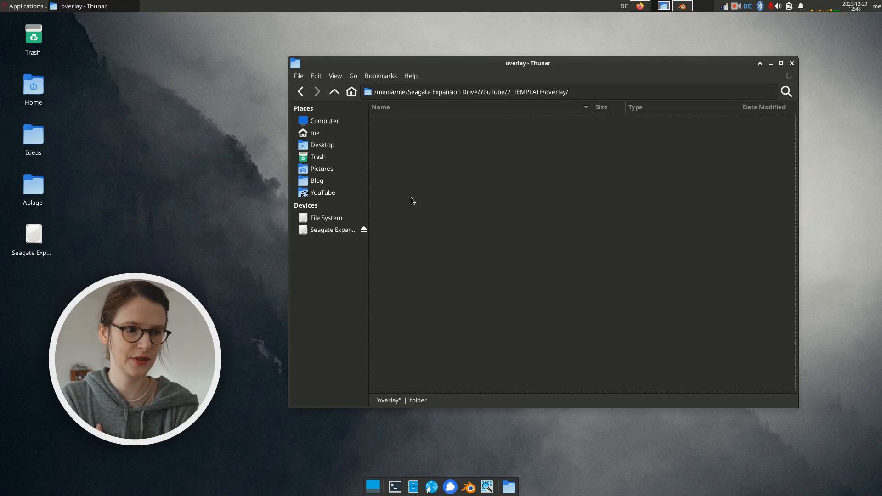
pyautogui.moveTo(460, 320); pyautogui.dragTo(386, 227)
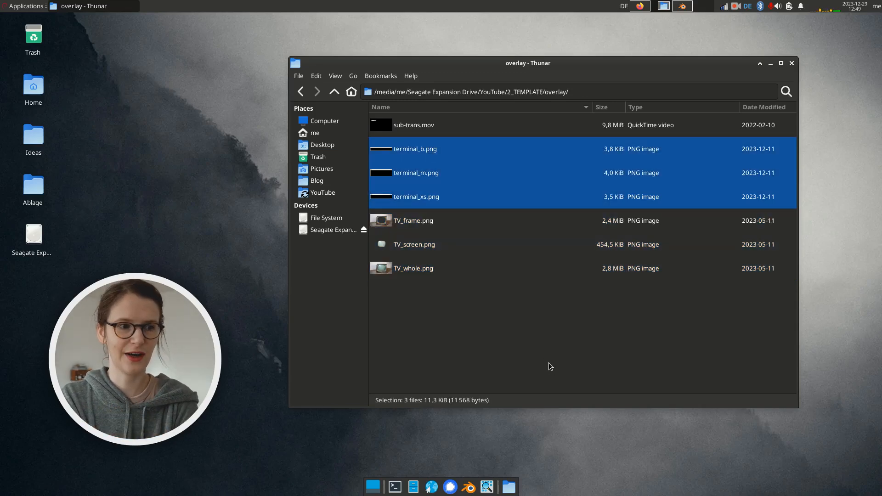
pyautogui.click(550, 364)
pyautogui.doubleClick(423, 172)
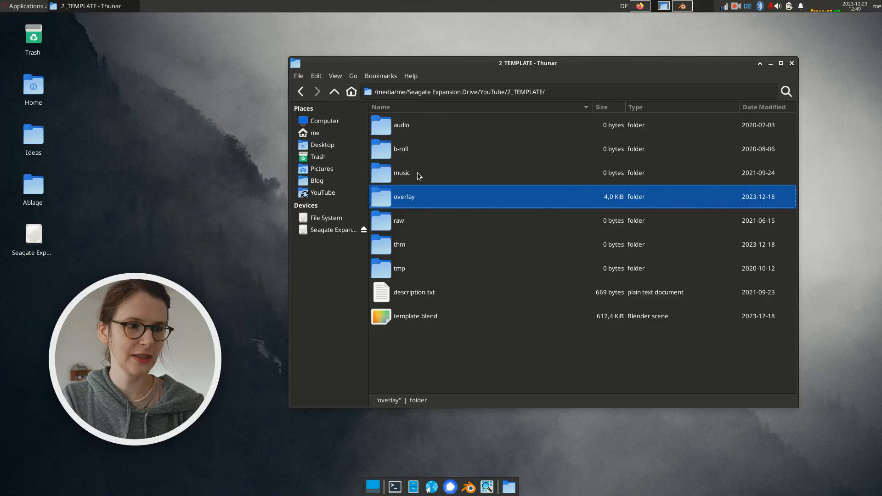
# Look through the music, b-roll and audio folders of 2_TEMPLATE and select template.blend
pyautogui.doubleClick(419, 175)
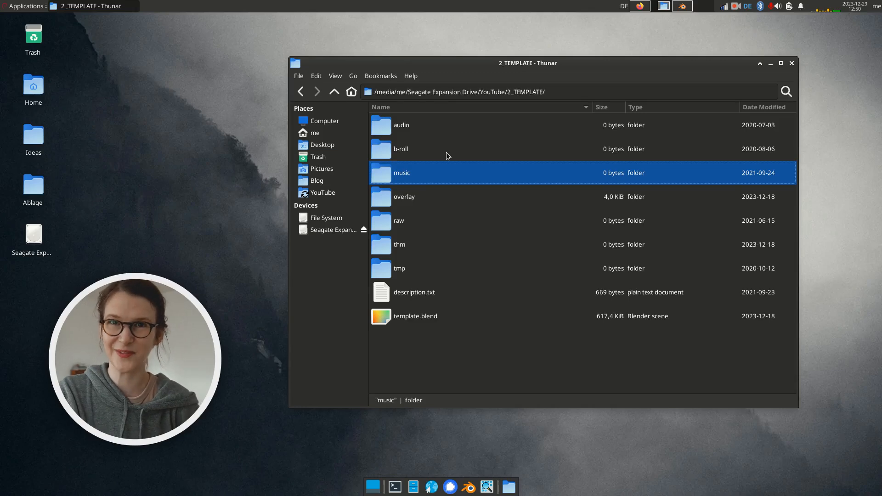
pyautogui.doubleClick(431, 153)
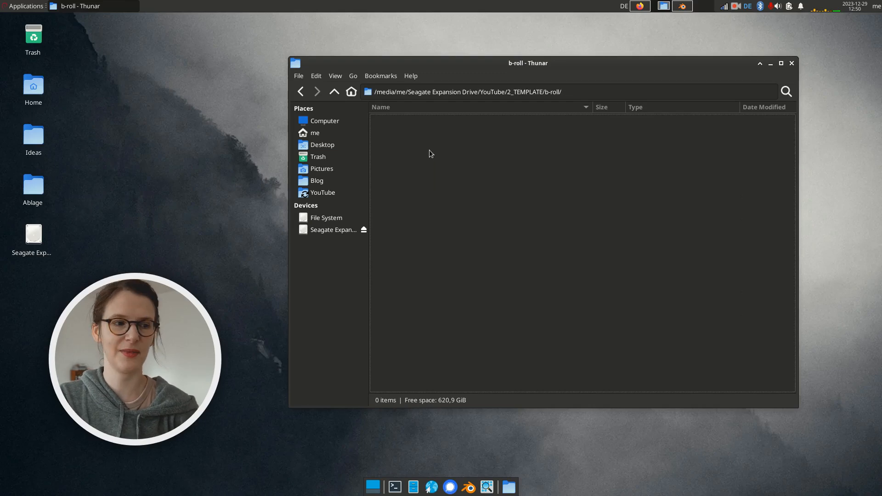
pyautogui.click(334, 92)
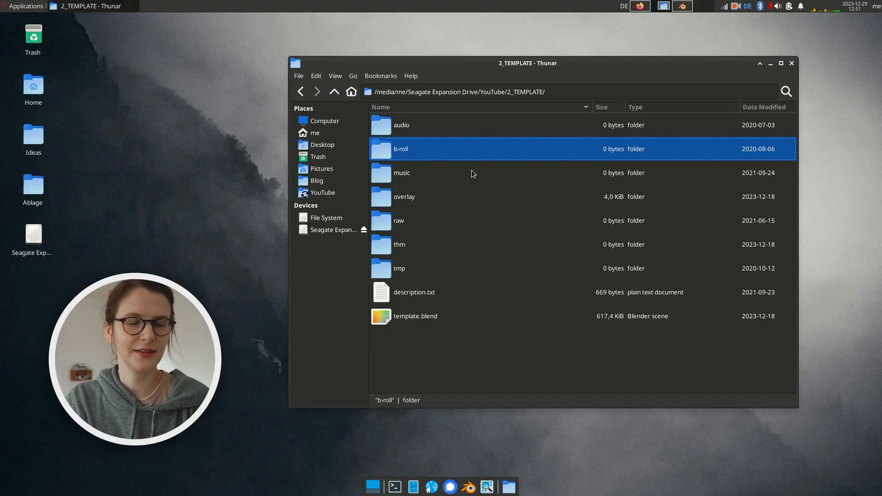
pyautogui.doubleClick(451, 131)
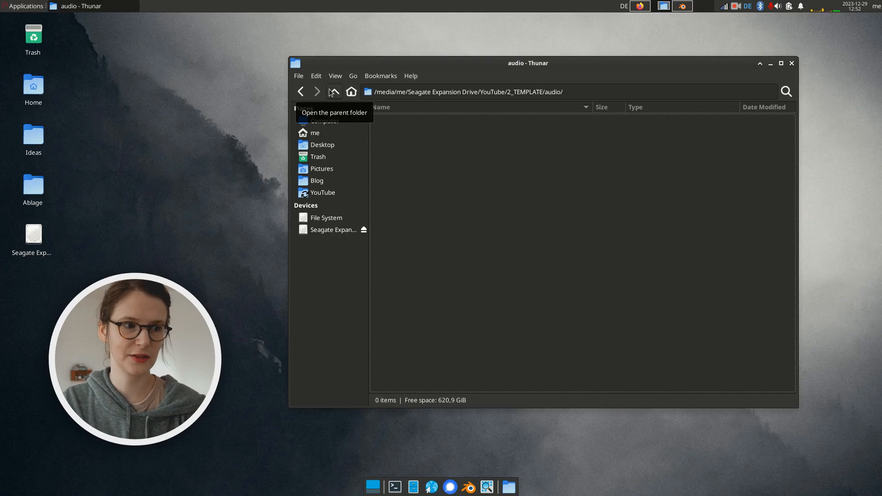
pyautogui.click(332, 92)
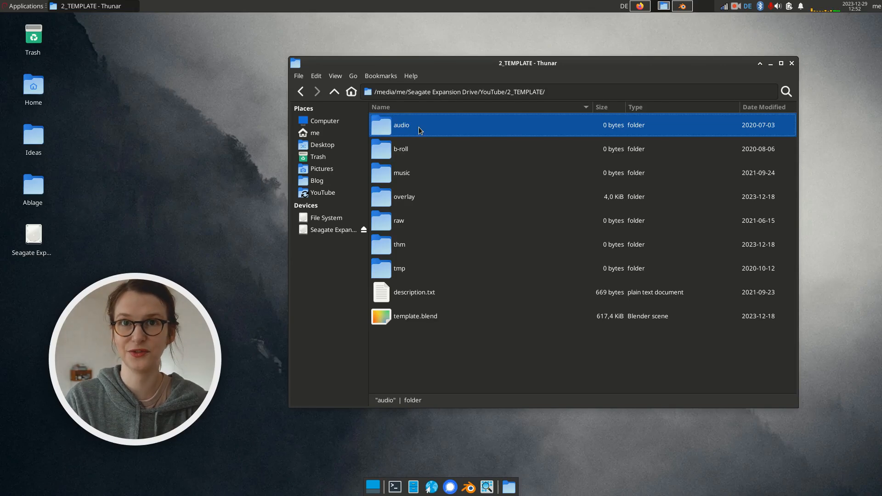
pyautogui.click(697, 199)
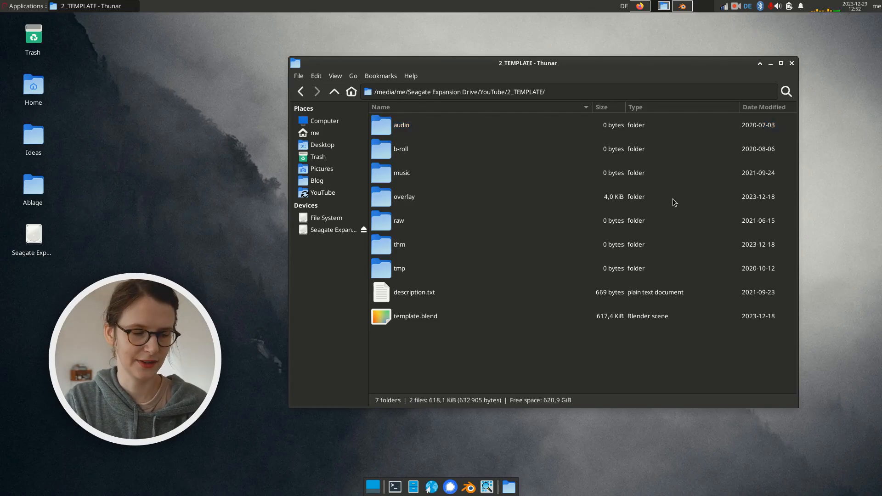
pyautogui.click(444, 317)
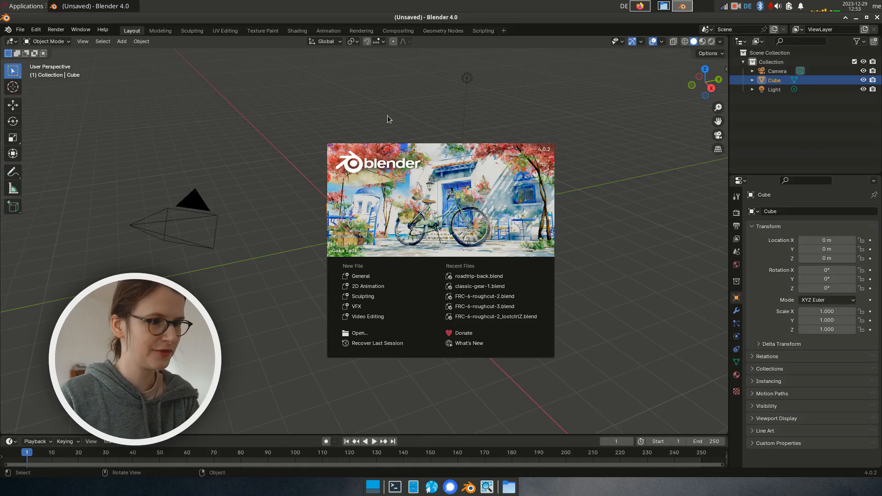
# In Blender, dismiss the splash screen and save the new file as template.blend in the blender_template folder
pyautogui.click(18, 30)
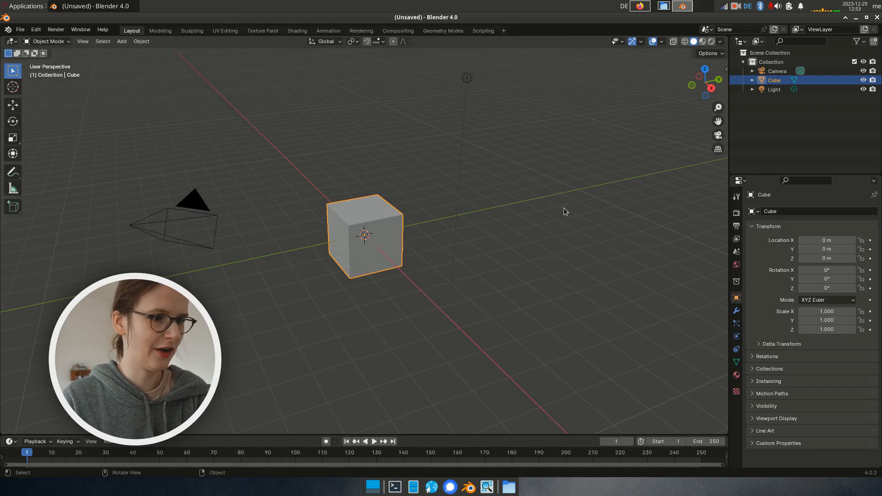
pyautogui.click(20, 29)
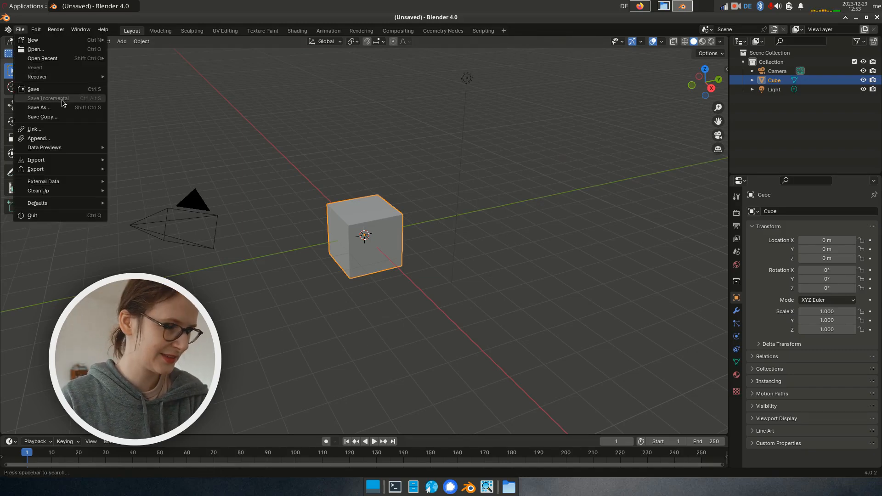
pyautogui.click(37, 103)
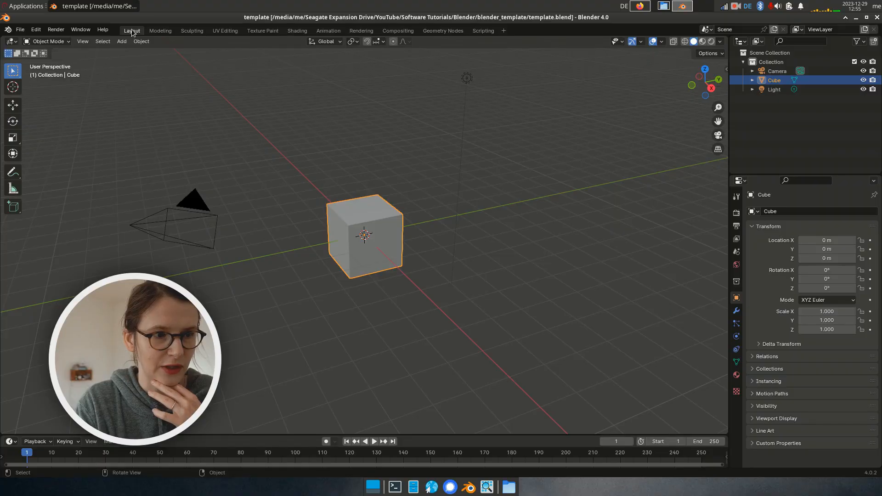
# Delete the Layout, Modeling, Sculpting and UV Editing workspaces
pyautogui.rightClick(132, 32)
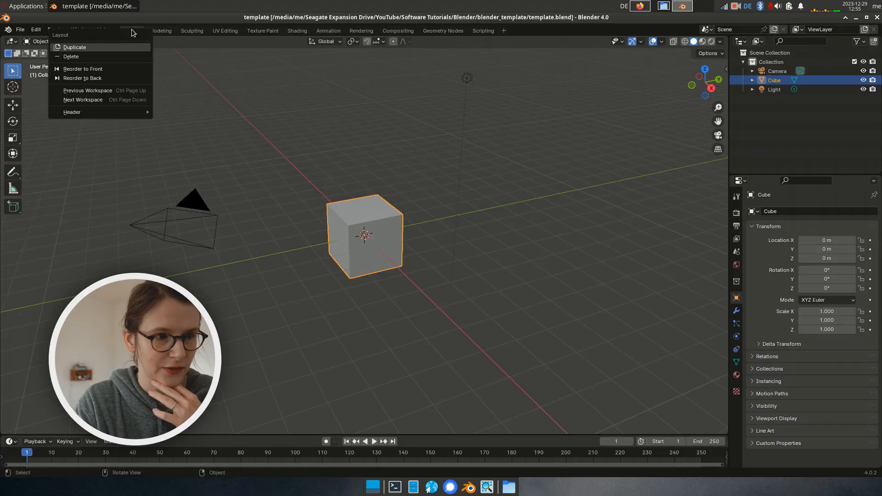
pyautogui.click(131, 56)
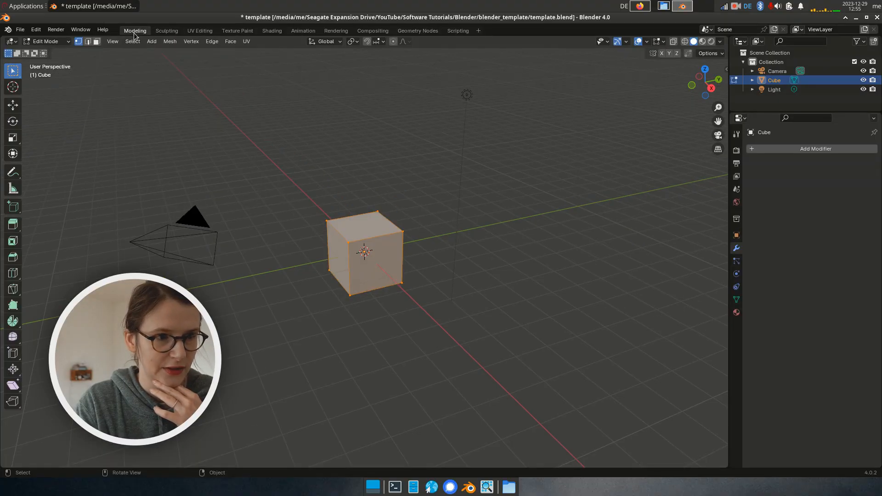
pyautogui.rightClick(134, 33)
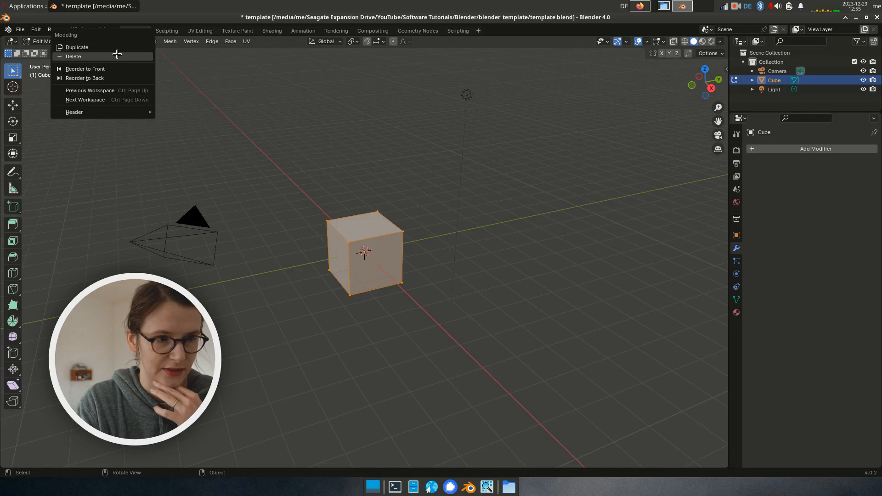
pyautogui.click(118, 58)
pyautogui.rightClick(126, 32)
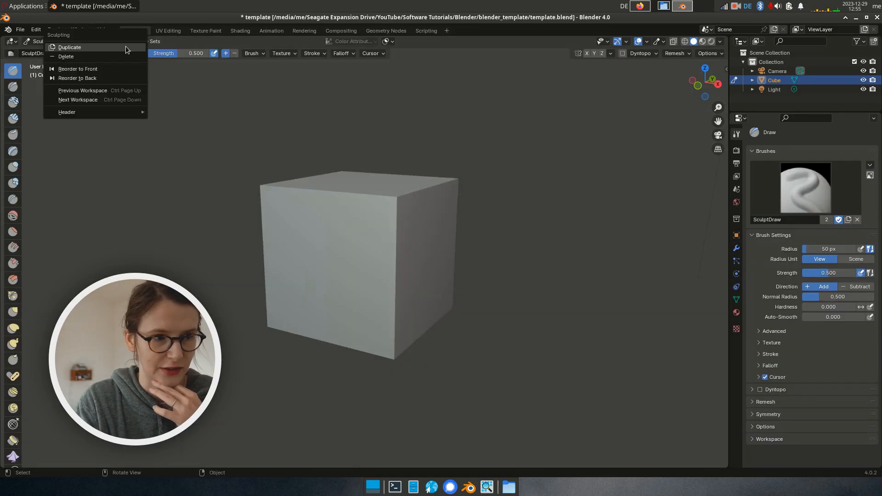
pyautogui.click(115, 57)
pyautogui.rightClick(130, 33)
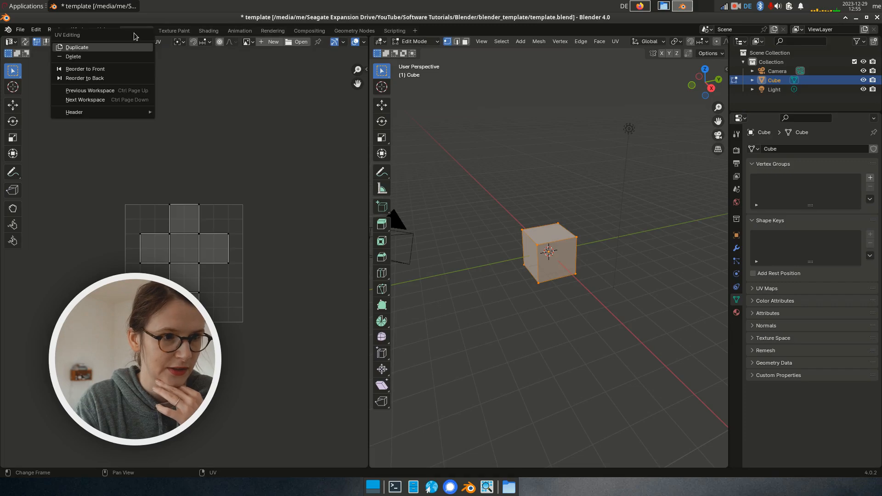
pyautogui.click(129, 55)
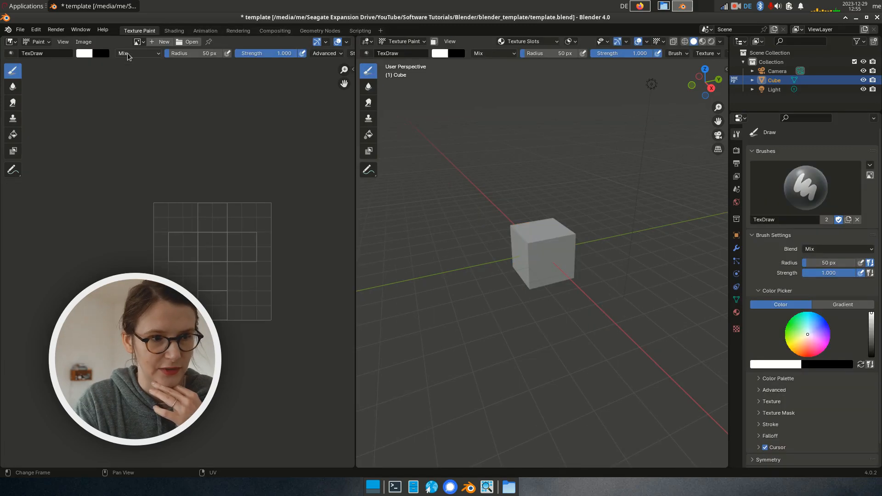
# Delete the Texture Paint, Shading and Animation workspaces
pyautogui.rightClick(135, 31)
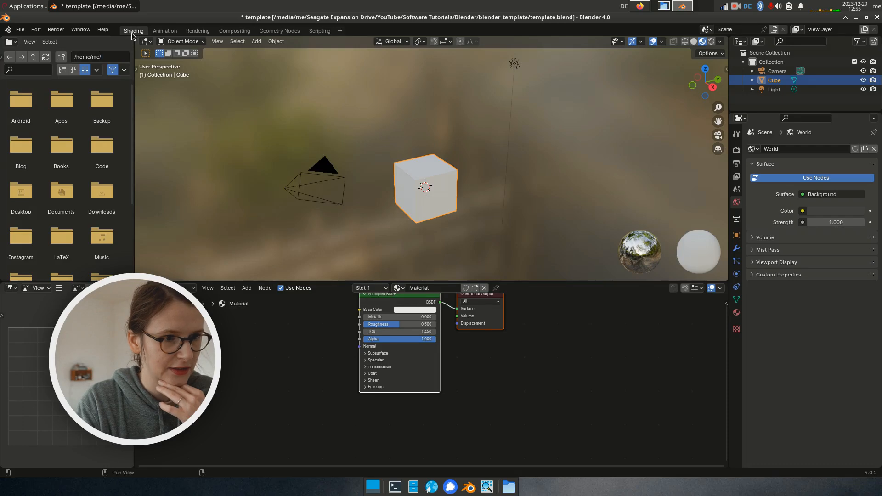
pyautogui.rightClick(132, 32)
pyautogui.click(114, 57)
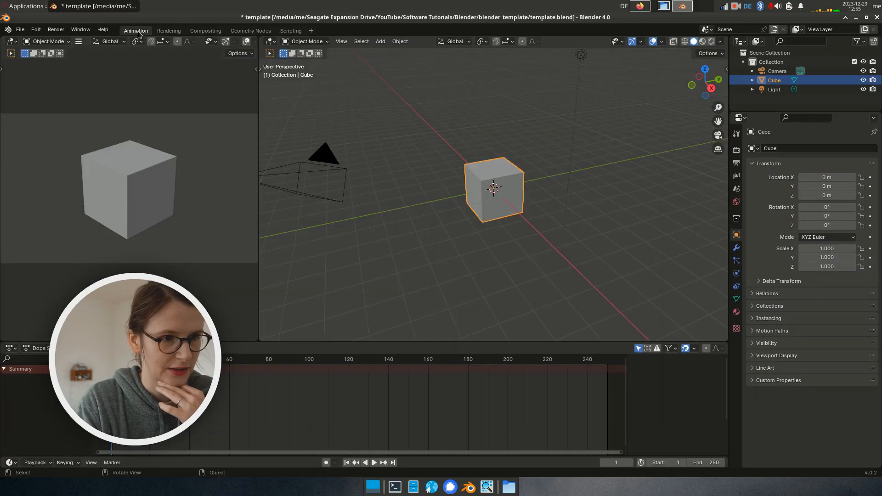
pyautogui.rightClick(139, 31)
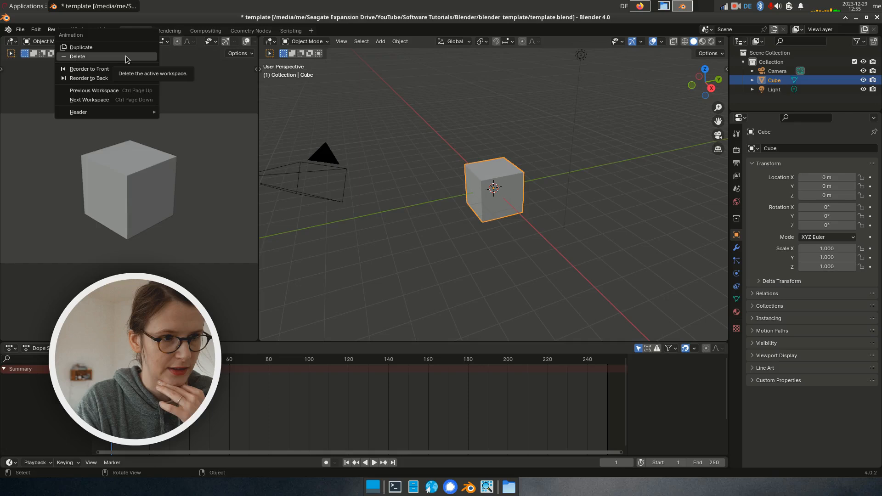
pyautogui.click(126, 56)
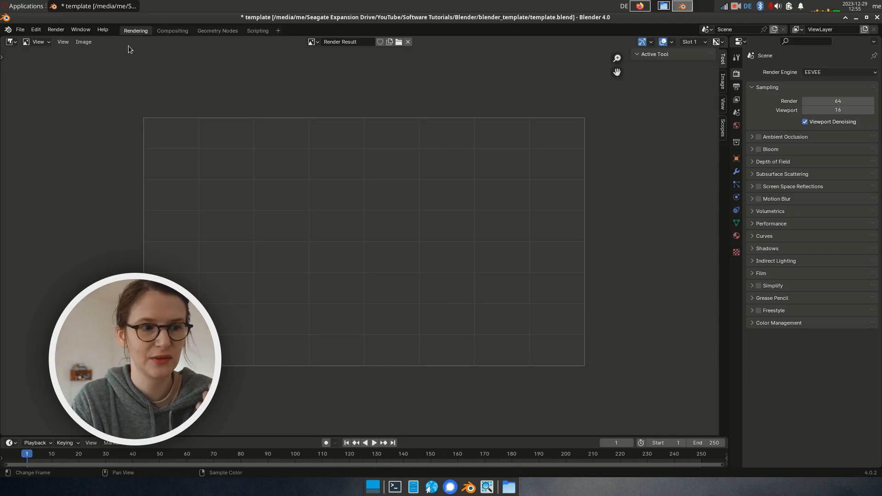
# Delete the Compositing, Geometry Nodes and Scripting workspaces, keeping Rendering
pyautogui.click(164, 31)
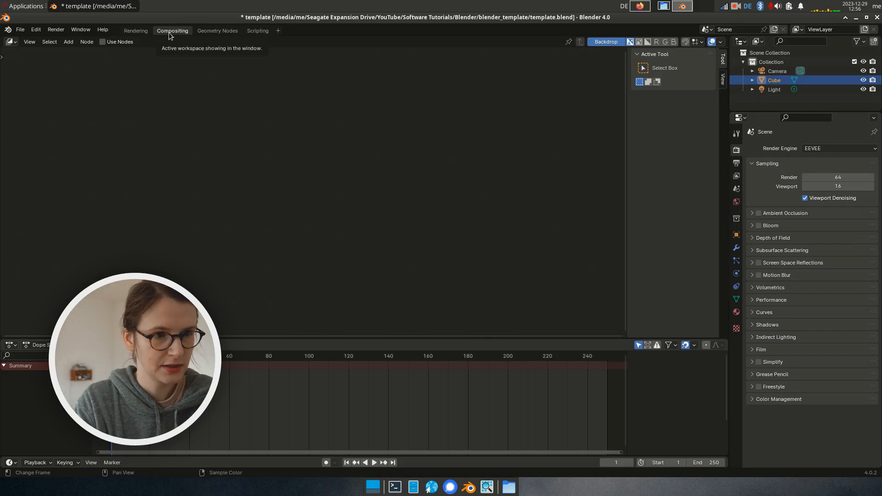
pyautogui.rightClick(175, 29)
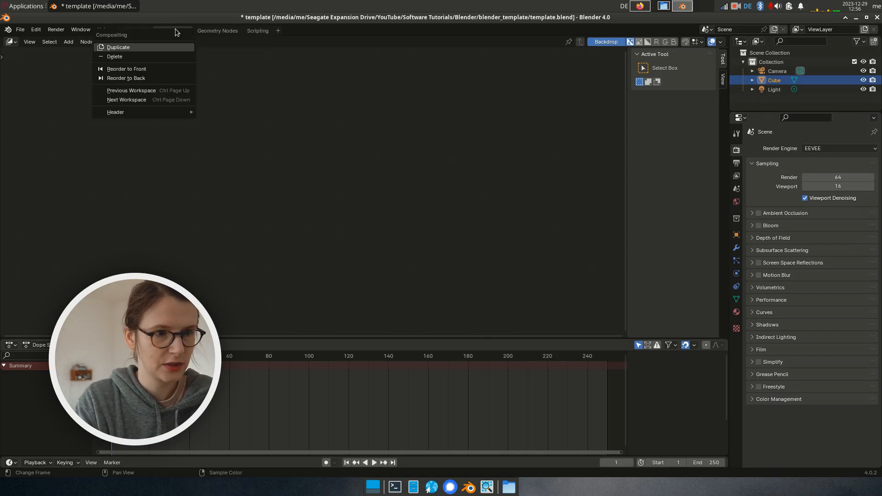
pyautogui.click(163, 54)
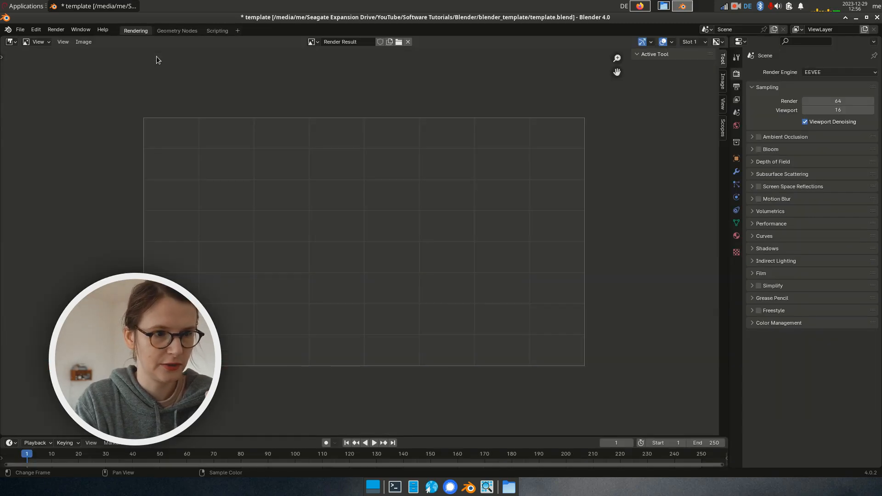
pyautogui.click(173, 31)
pyautogui.rightClick(172, 31)
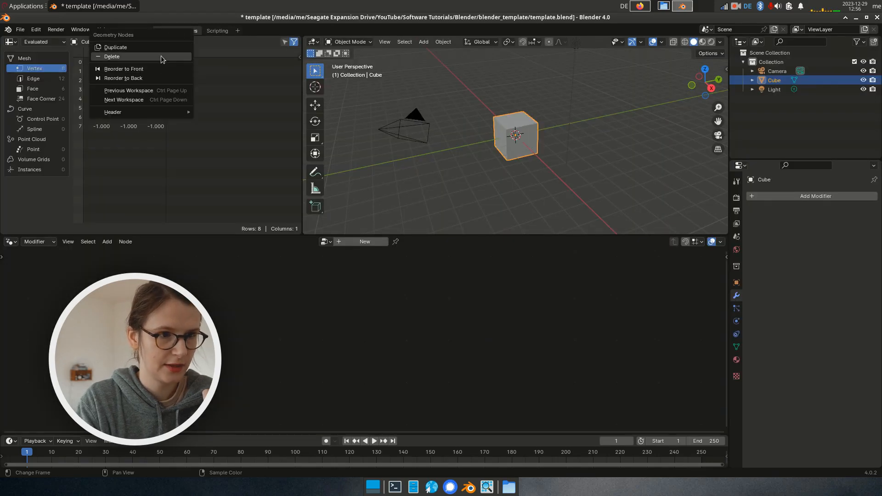
pyautogui.click(161, 56)
pyautogui.click(169, 32)
pyautogui.rightClick(170, 31)
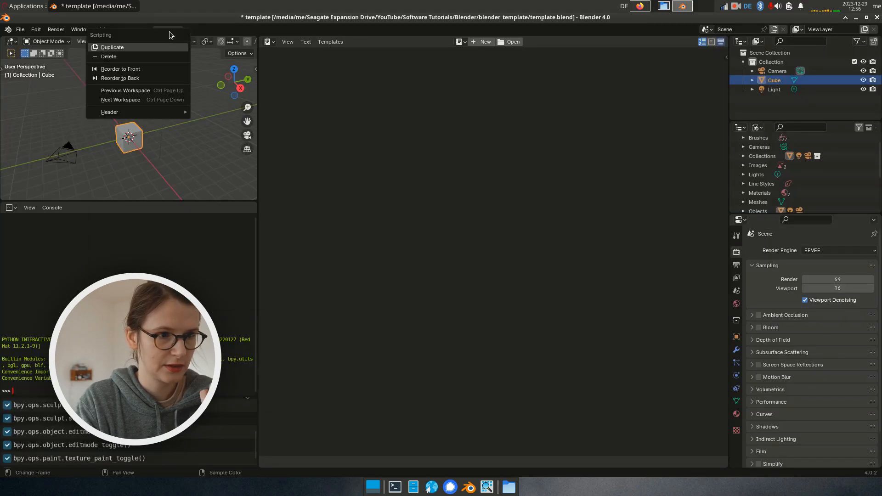
pyautogui.click(153, 56)
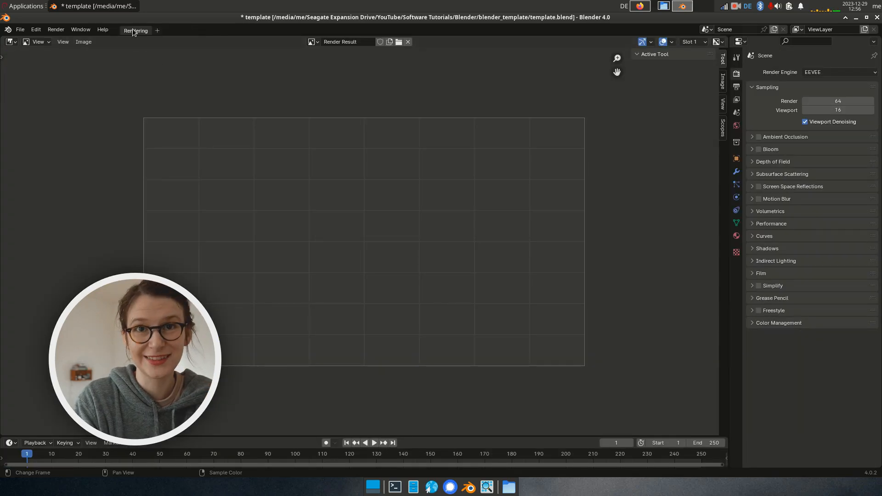
# Add a Video Editing workspace from the Video Editing presets
pyautogui.click(157, 31)
pyautogui.moveTo(137, 84)
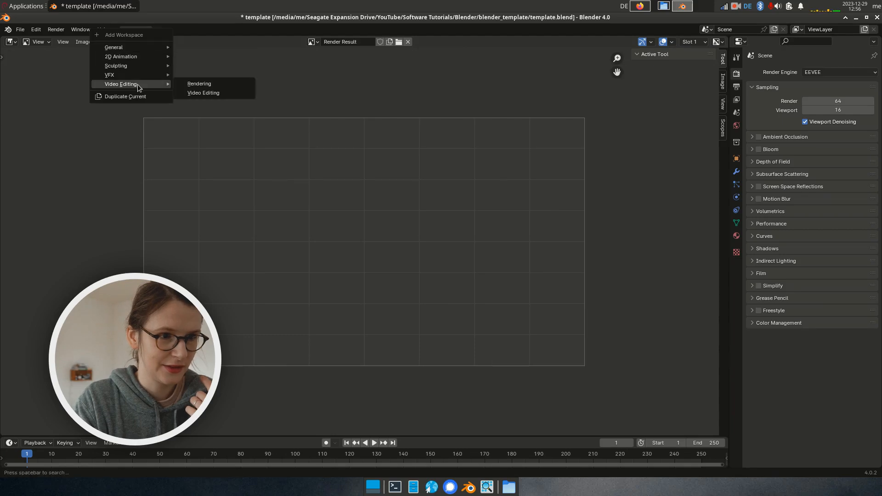
pyautogui.click(226, 93)
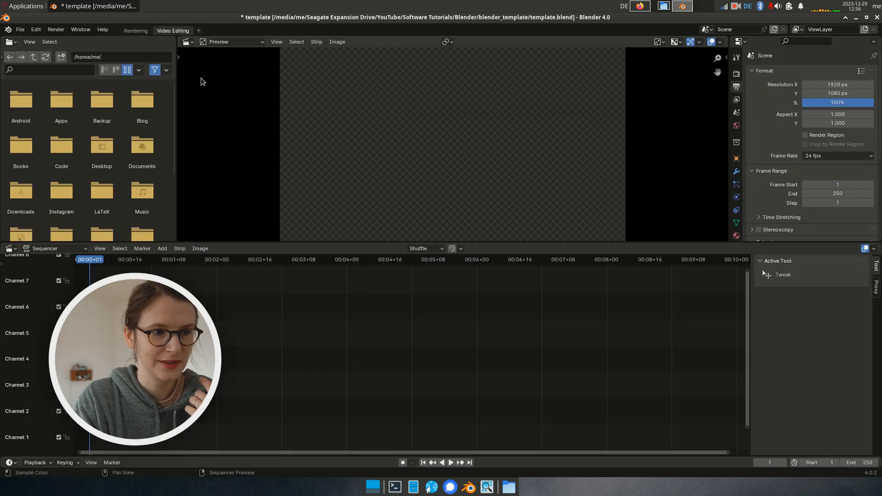
# Move the Rendering workspace to the end of the workspace order and make Video Editing the active workspace
pyautogui.click(133, 31)
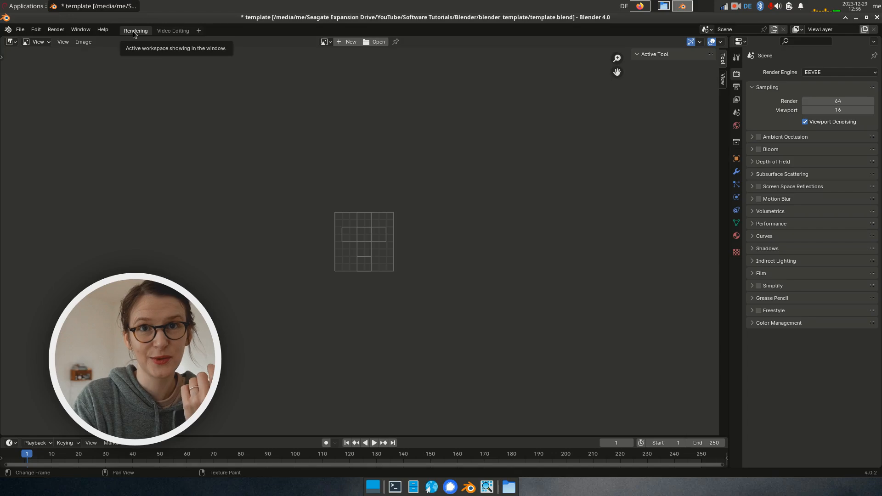
pyautogui.rightClick(132, 32)
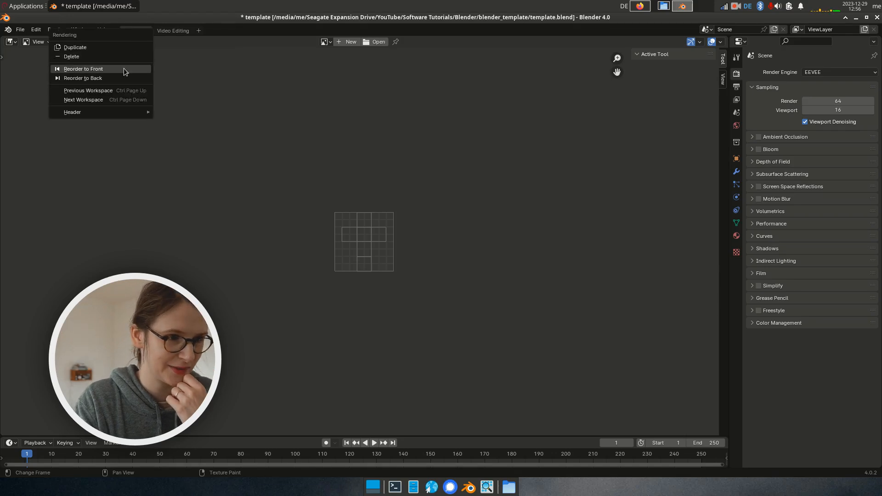
pyautogui.click(120, 78)
pyautogui.click(147, 30)
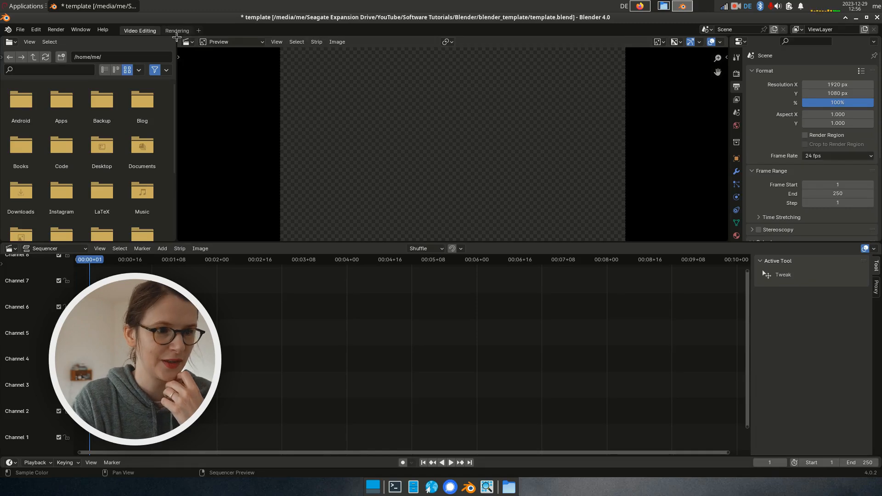
# Add a Motion Tracking workspace from the VFX presets and return to the Video Editing workspace
pyautogui.click(199, 30)
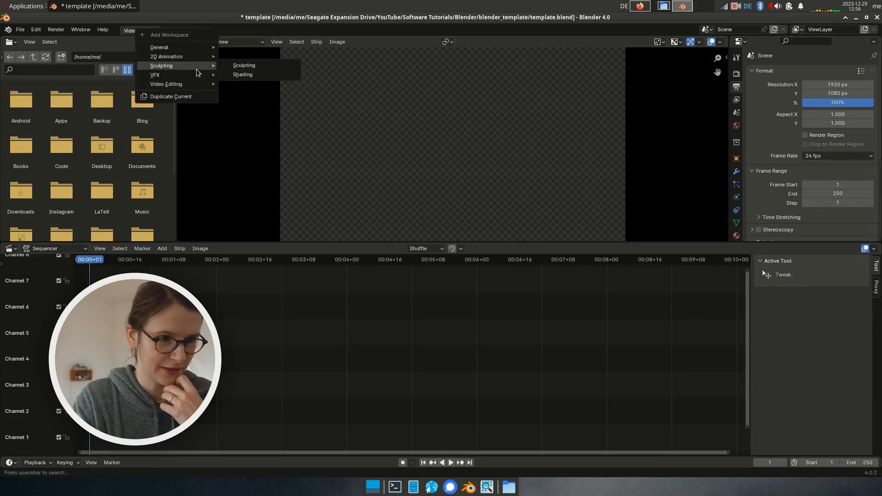
pyautogui.moveTo(193, 79)
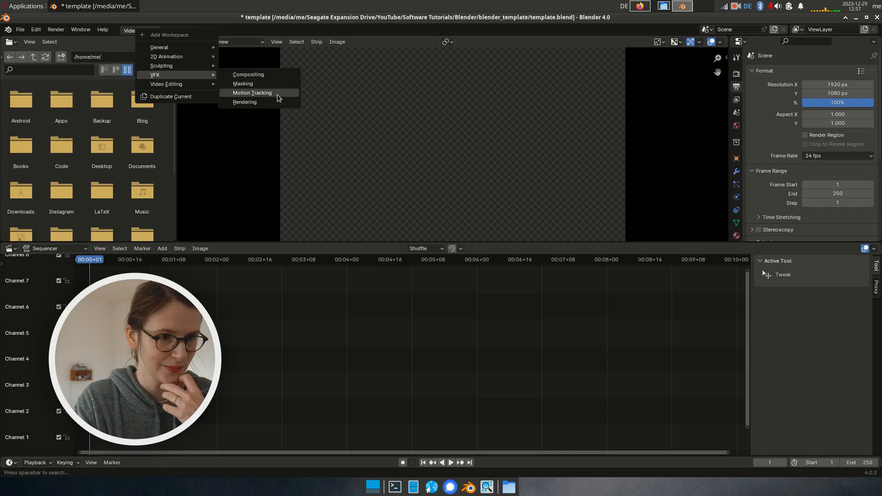
pyautogui.click(252, 93)
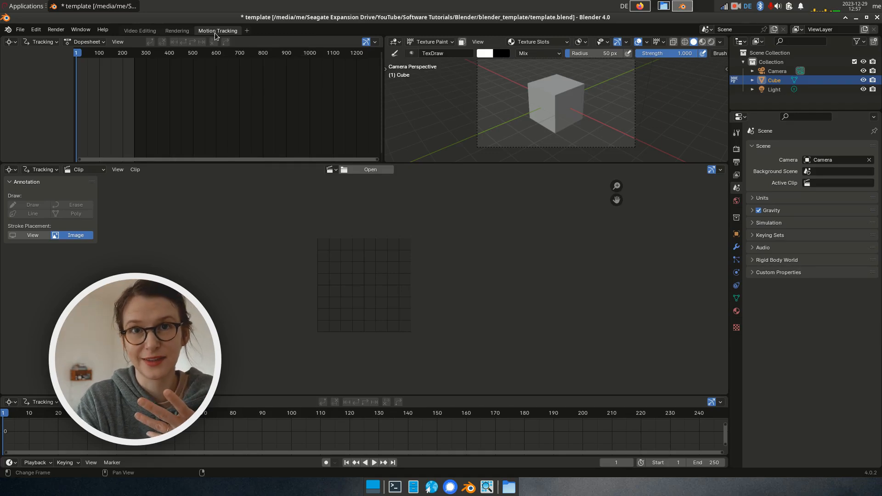
pyautogui.click(140, 31)
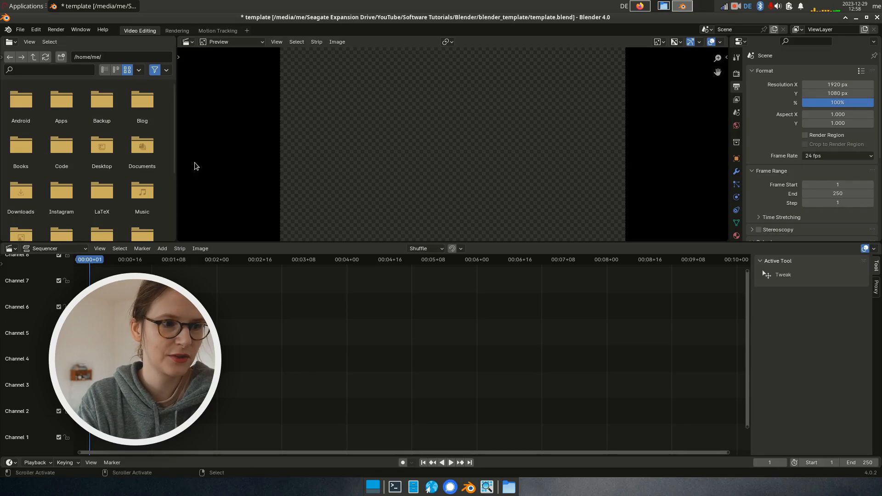
# Widen the file browser area and add speedlines.mkv from the Overlays folder to channel 4 at the start of the timeline
pyautogui.moveTo(177, 166); pyautogui.dragTo(316, 169)
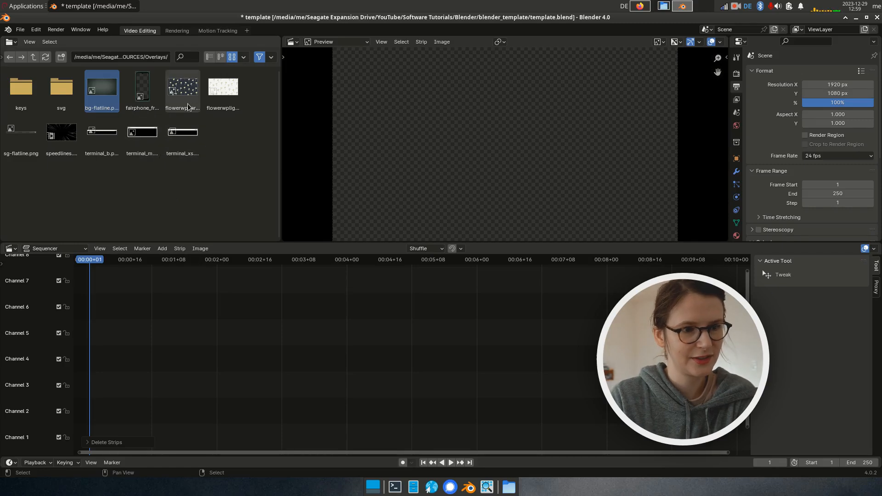
pyautogui.moveTo(61, 135); pyautogui.dragTo(82, 349)
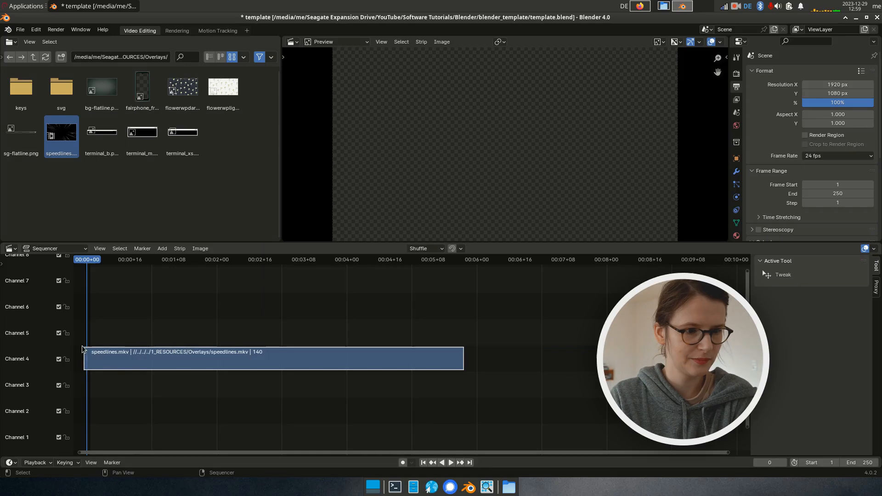
pyautogui.rightClick(118, 338)
# Preview the speedlines strip, then delete it from the sequencer and return the playhead to frame 0
pyautogui.press('space')
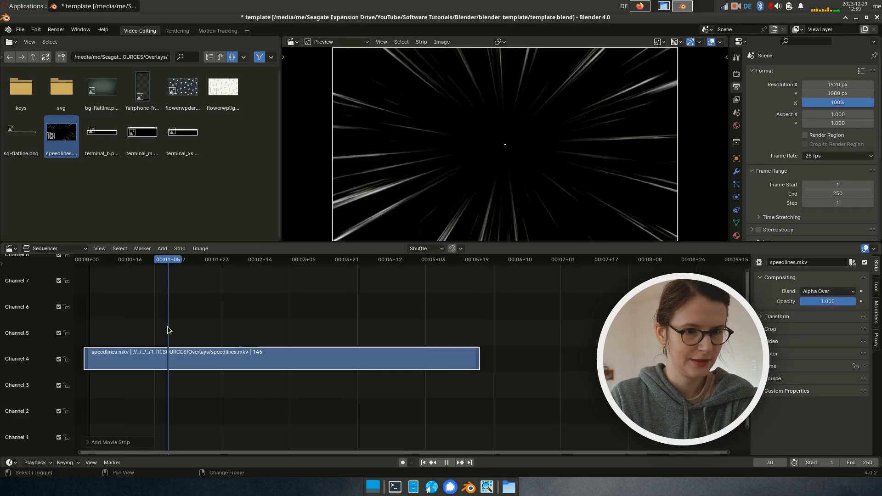
pyautogui.moveTo(366, 329); pyautogui.dragTo(343, 331)
pyautogui.press('space')
pyautogui.press('Delete')
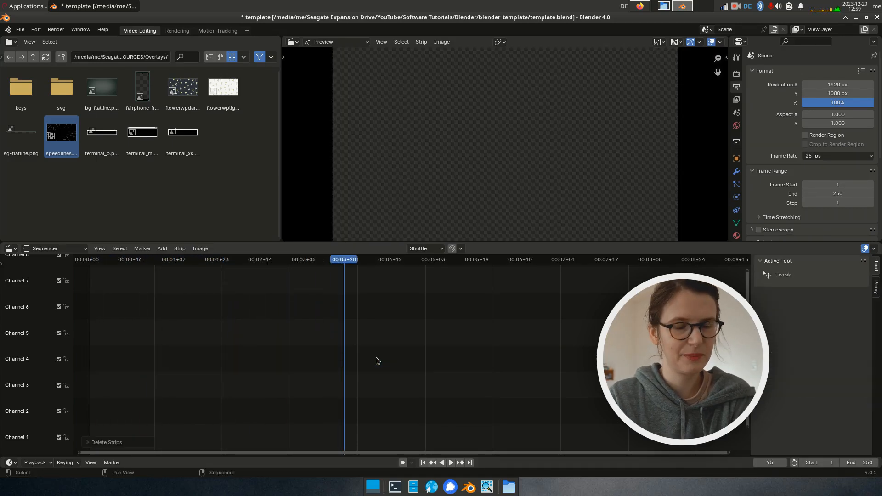
pyautogui.click(87, 263)
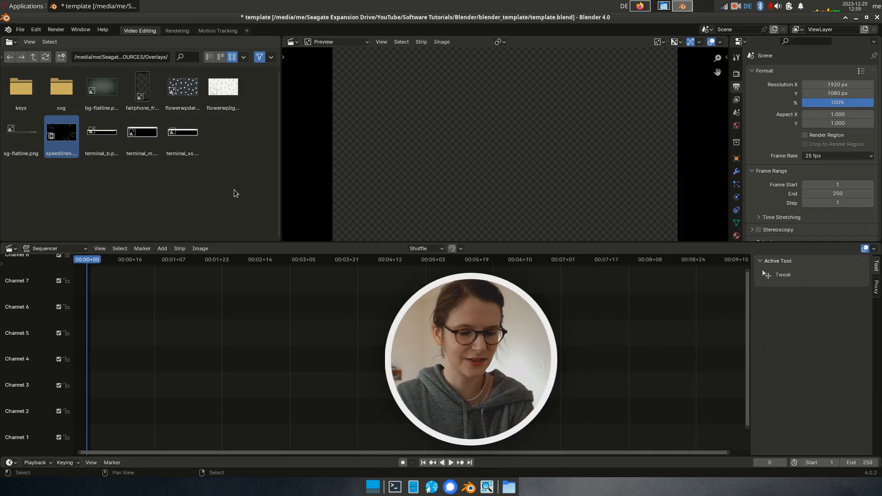
# Launch the Thunar file manager, make its window smaller and minimize it
pyautogui.hotkey('alt', 'F2')
pyautogui.write('thunar')
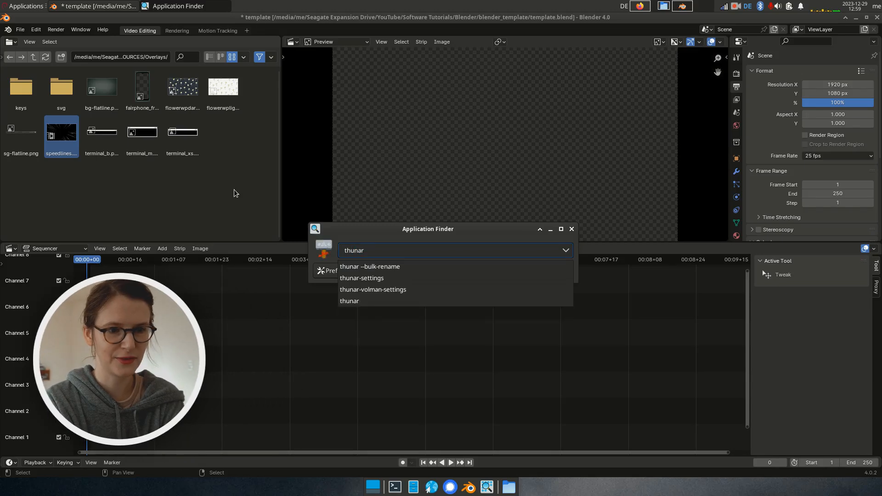
pyautogui.press('Return')
pyautogui.keyDown('alt'); pyautogui.moveTo(234, 189); pyautogui.dragTo(429, 248); pyautogui.keyUp('alt')
pyautogui.keyDown('alt'); pyautogui.moveTo(654, 368); pyautogui.dragTo(532, 300, button='right'); pyautogui.keyUp('alt')
pyautogui.keyDown('alt'); pyautogui.moveTo(466, 251); pyautogui.dragTo(672, 274); pyautogui.keyUp('alt')
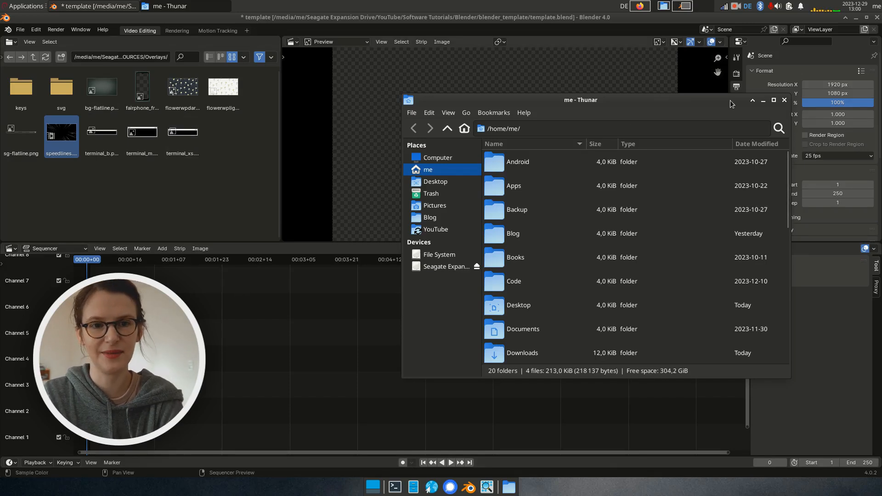
pyautogui.click(764, 101)
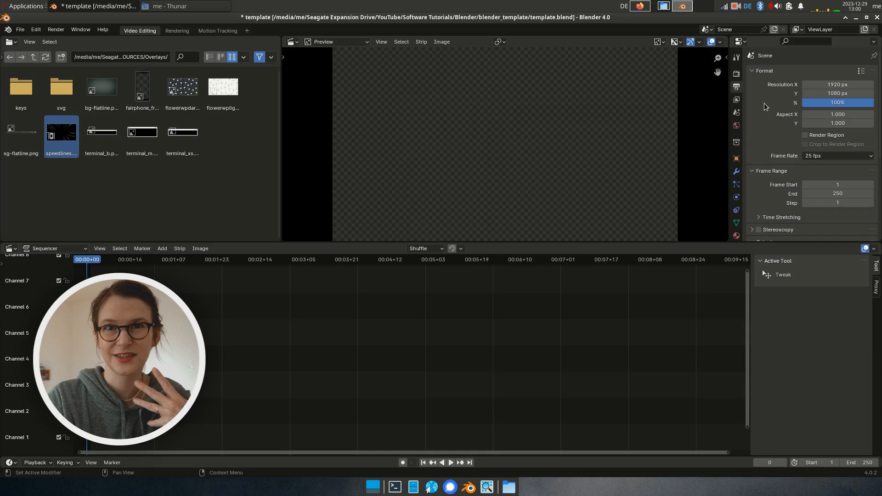
# Change the file browser area into a narrower Properties editor showing the scene's output settings
pyautogui.click(9, 42)
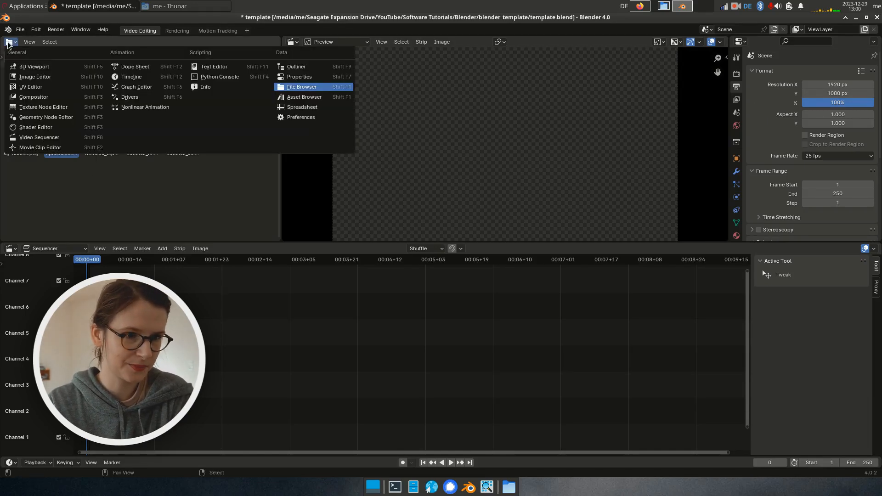
pyautogui.click(305, 76)
pyautogui.moveTo(280, 176); pyautogui.dragTo(178, 166)
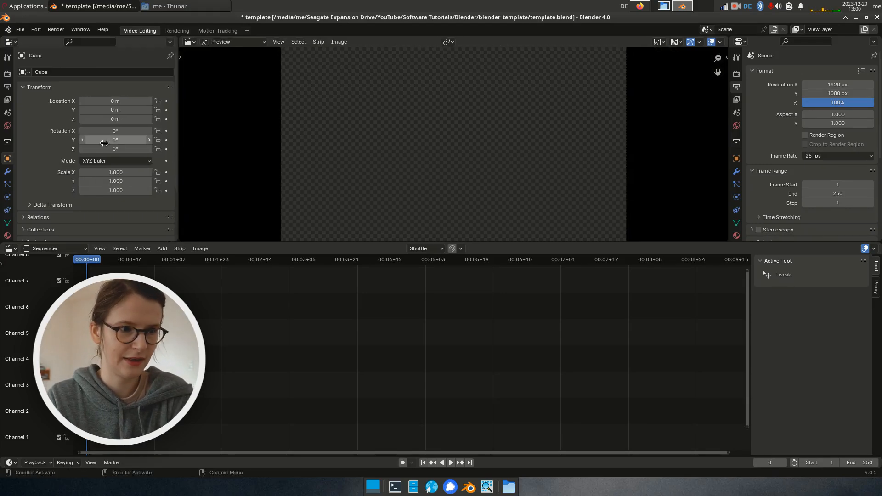
pyautogui.click(6, 59)
pyautogui.click(7, 76)
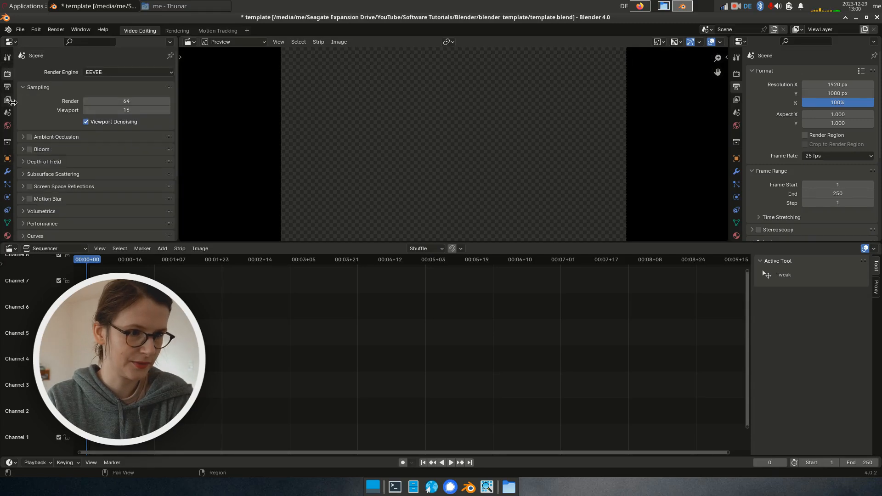
pyautogui.click(8, 86)
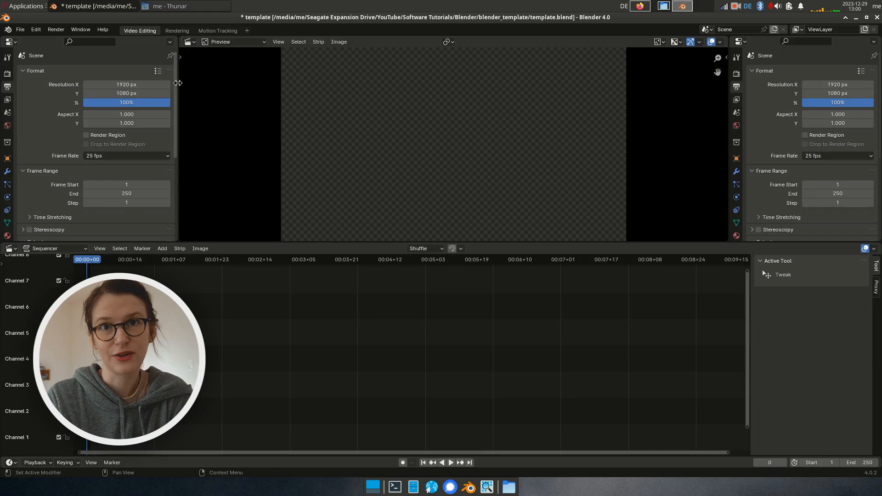
pyautogui.moveTo(178, 100); pyautogui.dragTo(184, 101)
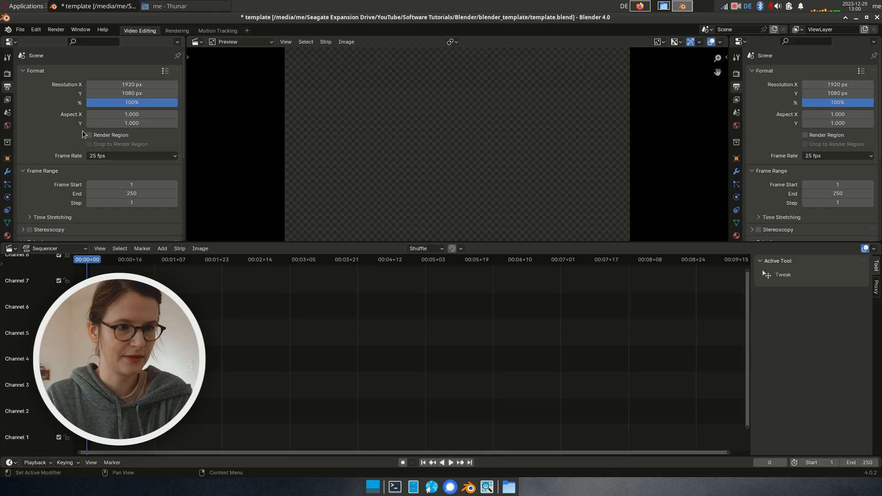
# Try a render resolution scale of 25%, then set it back to 100%
pyautogui.click(130, 102)
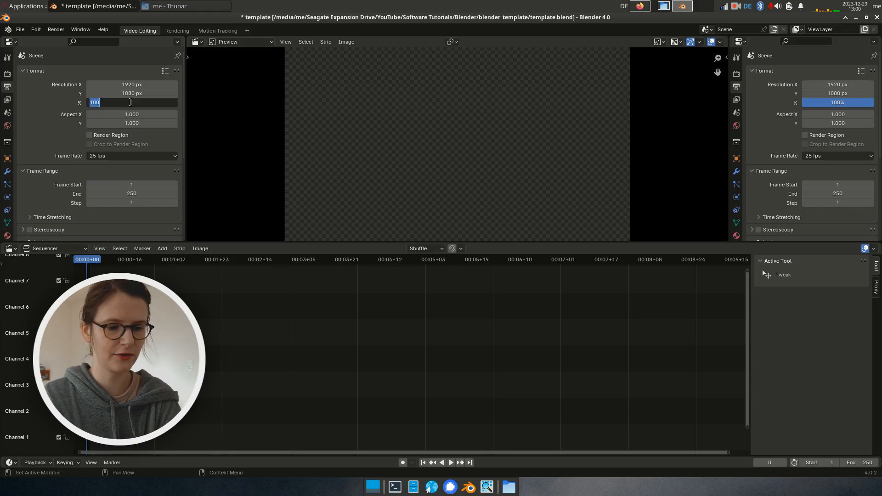
pyautogui.press('Return')
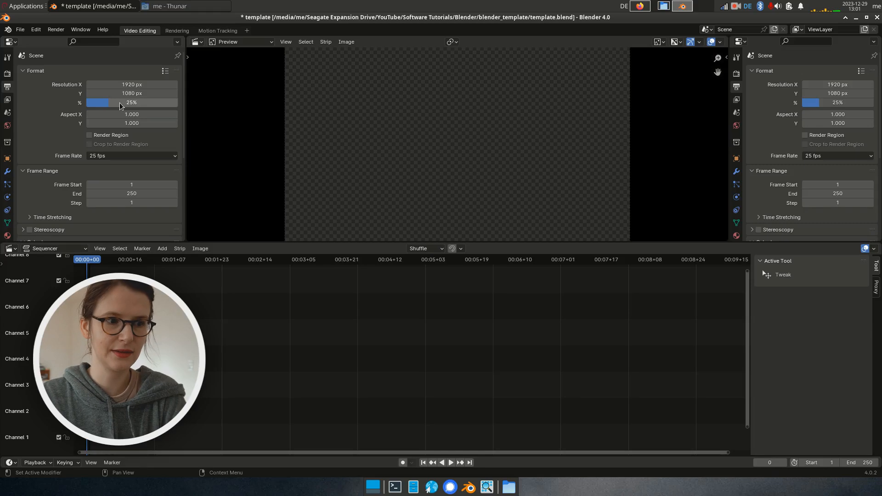
pyautogui.click(113, 103)
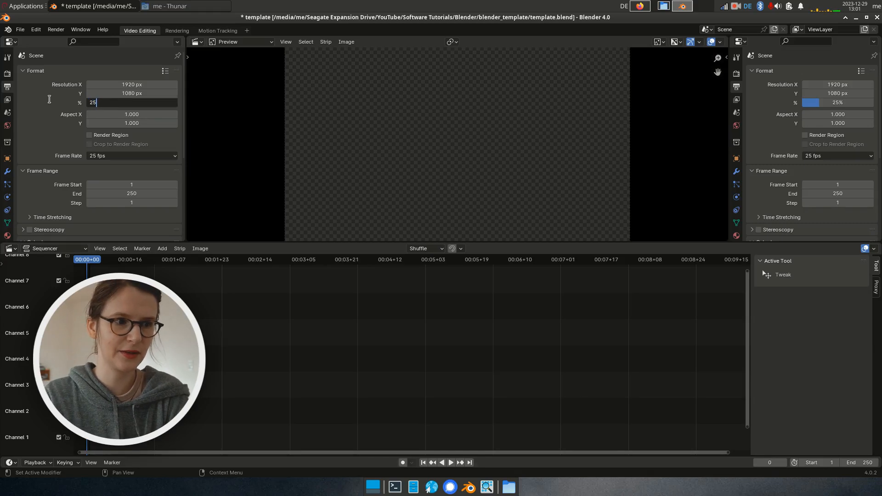
pyautogui.press('BackSpace')
pyautogui.press('BackSpace')
pyautogui.write('100')
pyautogui.press('Return')
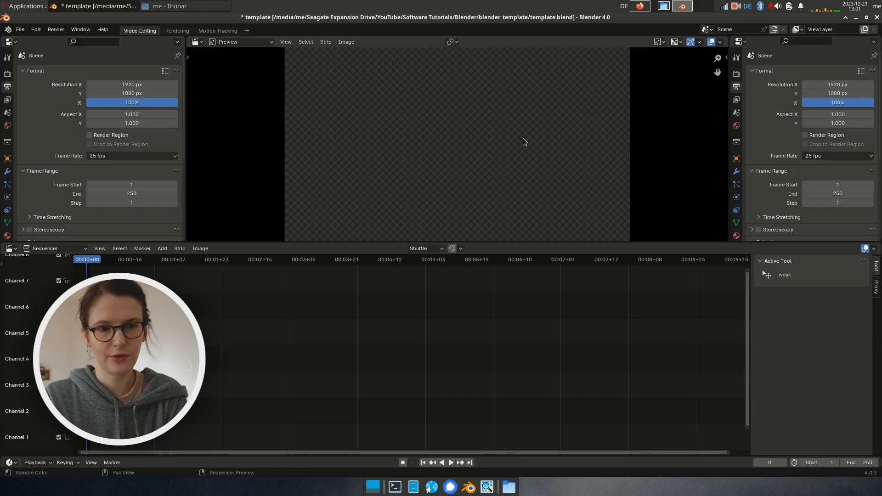
# Check the available view types of the sequencer and preview areas
pyautogui.scroll(-2, 523, 139)
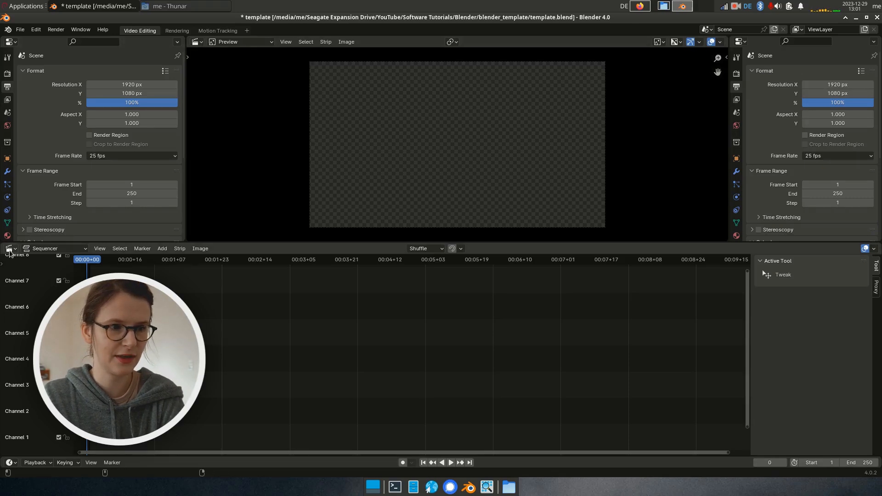
pyautogui.click(77, 249)
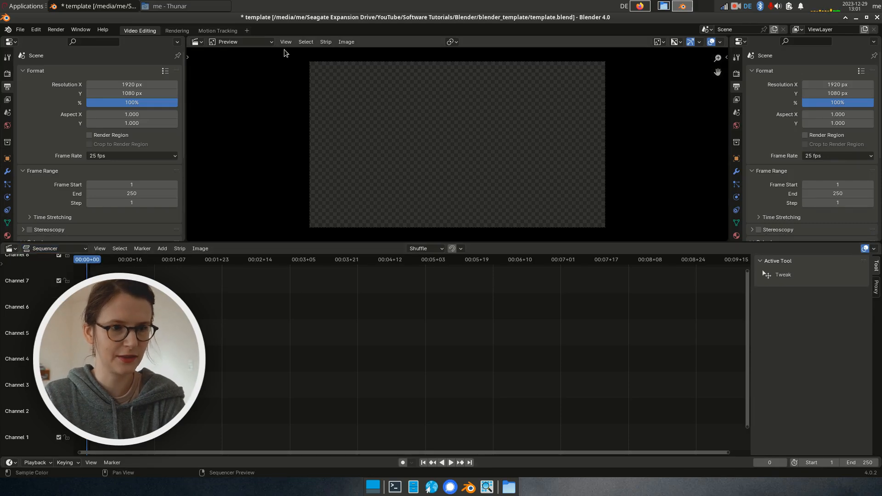
pyautogui.click(242, 42)
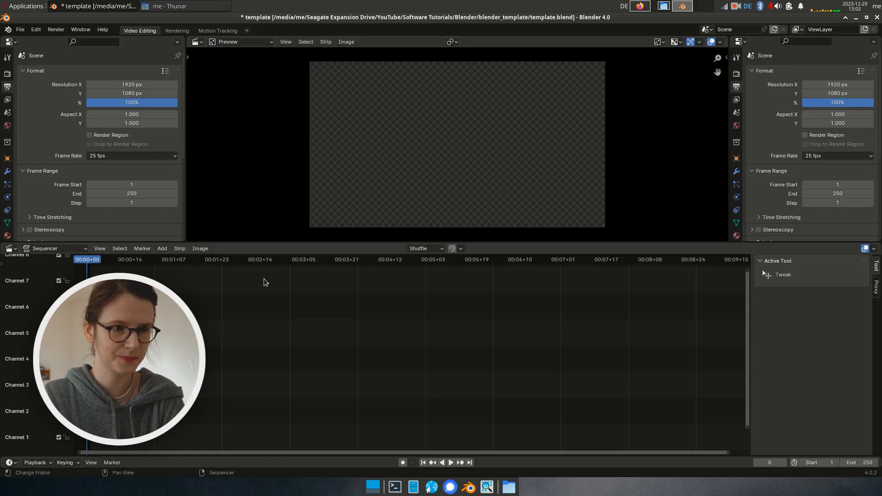
# Add the clip 00012.mts from the flowers folder in Thunar to channels 3 and 4 and slide it earlier across frame 0
pyautogui.hotkey('alt', 'Tab')
pyautogui.moveTo(466, 161); pyautogui.dragTo(184, 395)
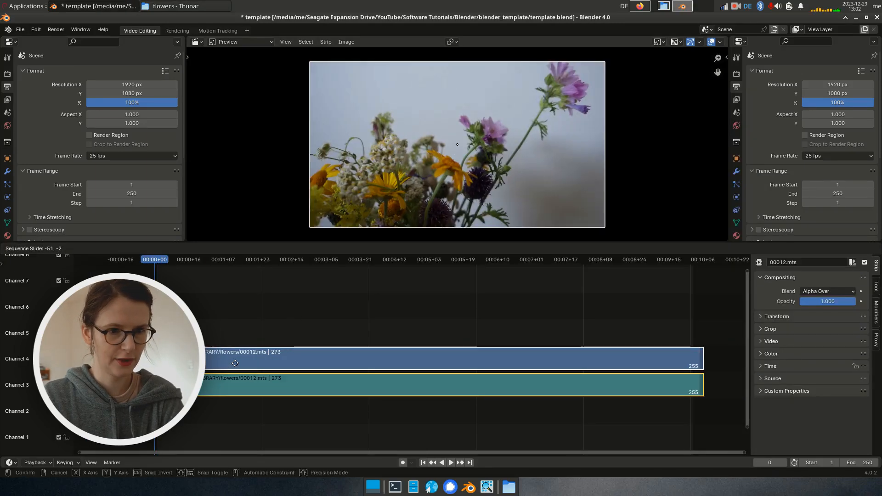
pyautogui.click(183, 363)
# Play and scrub through the flower clip, then return the playhead to frame 0
pyautogui.press('space')
pyautogui.keyDown('shift'); pyautogui.moveTo(185, 338); pyautogui.dragTo(215, 341, button='right'); pyautogui.keyUp('shift')
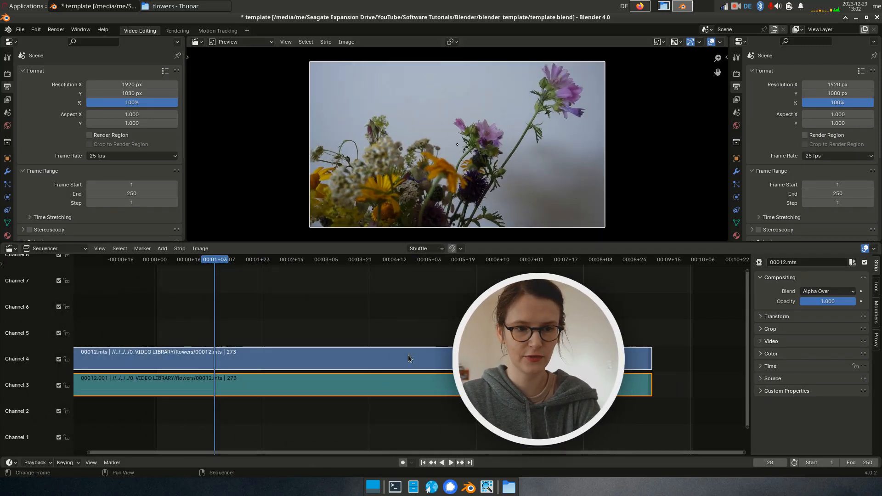
pyautogui.keyDown('shift'); pyautogui.rightClick(136, 343); pyautogui.keyUp('shift')
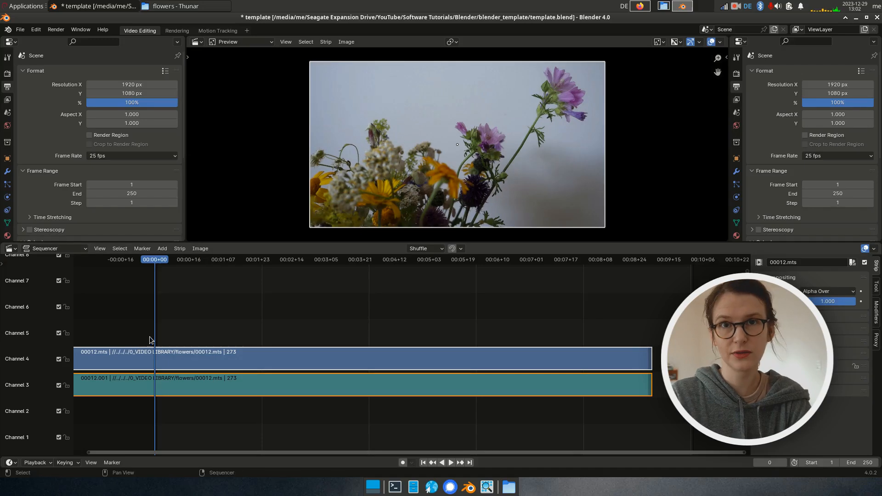
# Show the timeline area as a combined Sequencer & Preview, then return it to the plain Sequencer view
pyautogui.hotkey('ctrl', 'Tab')
pyautogui.click(83, 251)
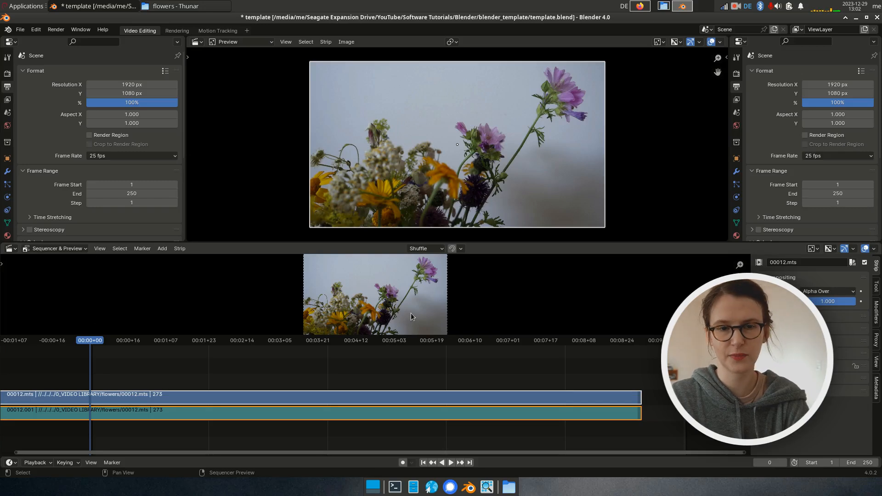
pyautogui.click(55, 248)
pyautogui.click(46, 259)
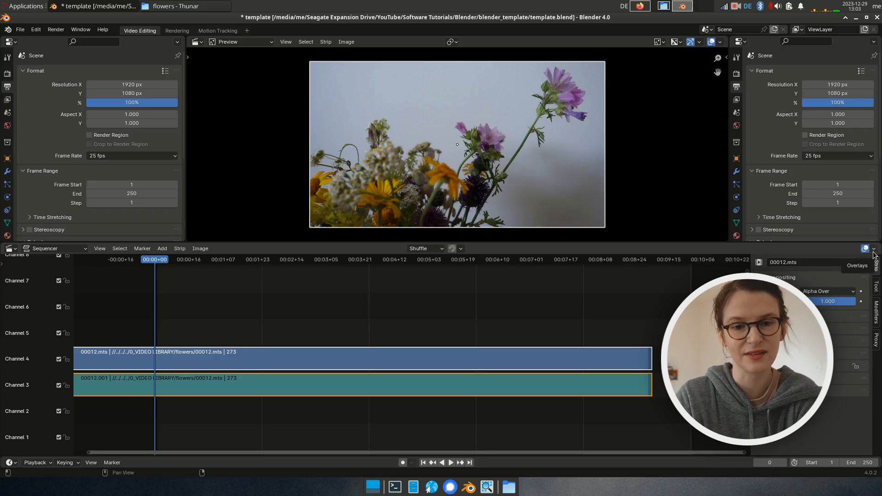
# Deselect all strips and enable Preview as Backdrop in the sequencer
pyautogui.hotkey('alt', 'a')
pyautogui.click(100, 249)
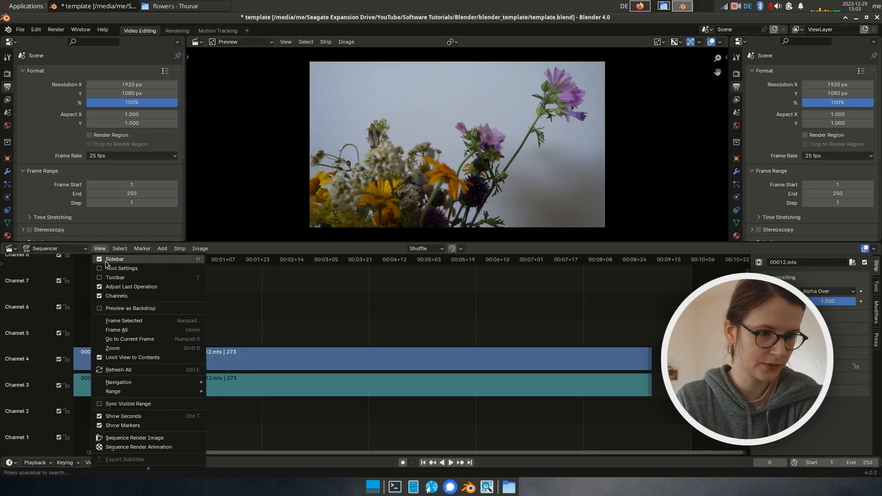
pyautogui.click(100, 310)
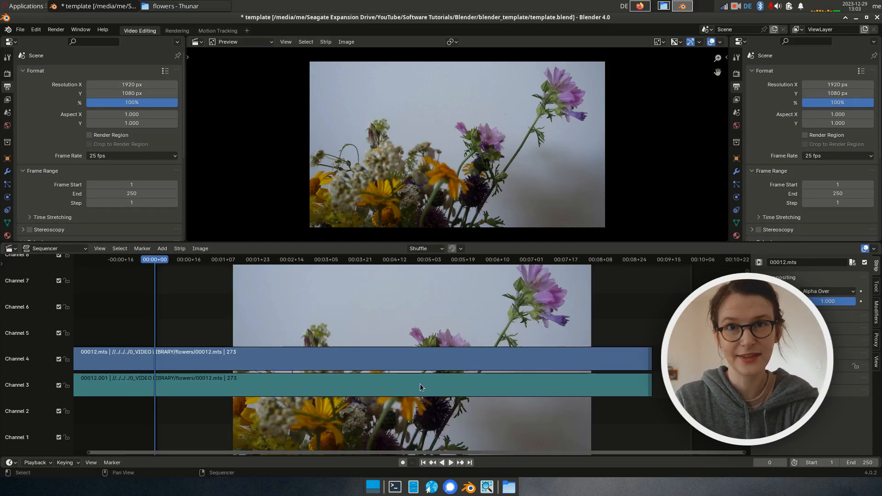
# Disable Preview as Backdrop in the sequencer, then show thumbnails on the video strips
pyautogui.click(102, 249)
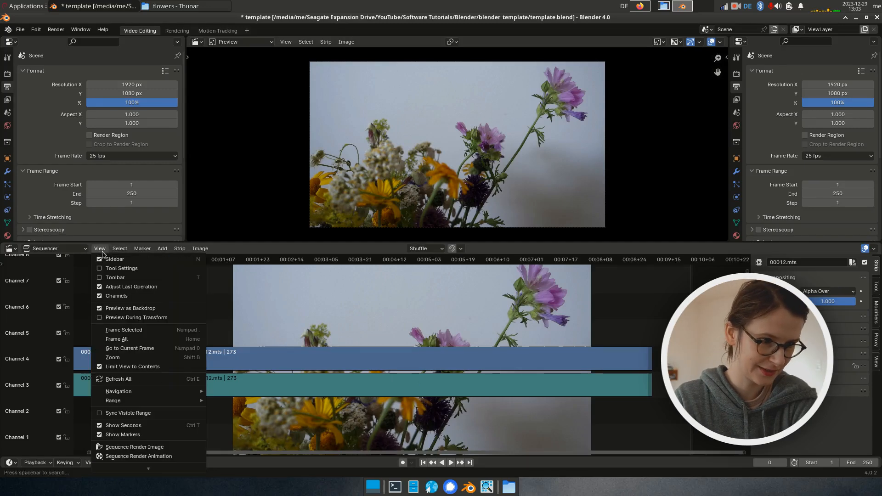
pyautogui.click(129, 309)
pyautogui.click(390, 351)
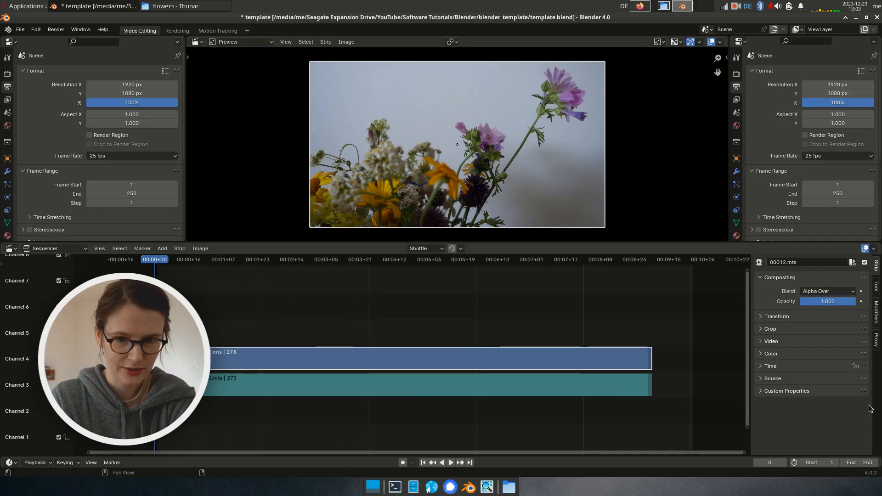
pyautogui.click(874, 249)
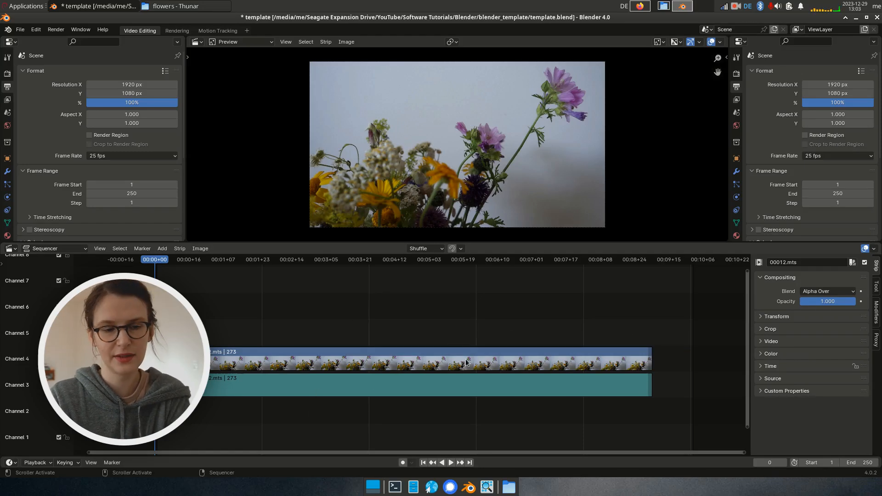
pyautogui.press('Home')
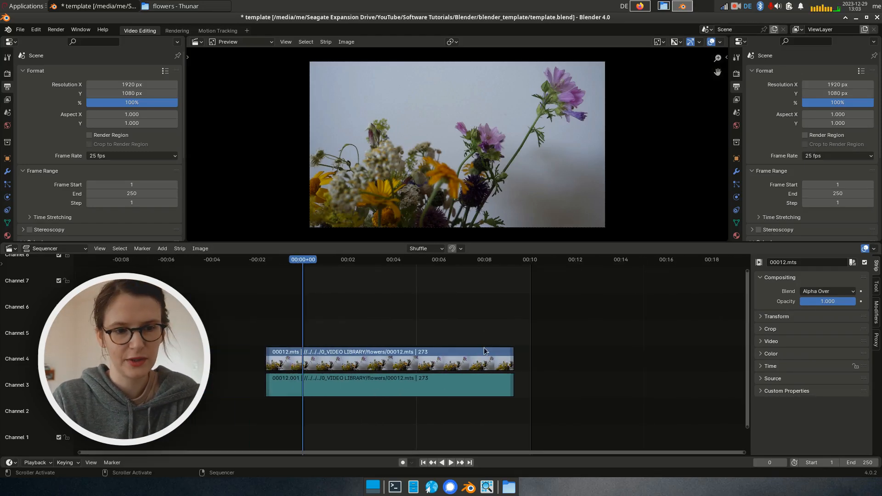
# Add the clip MAH04792.MP4 from the flowers folder in Thunar to channels 3 and 4 directly after the first clip
pyautogui.click(522, 341)
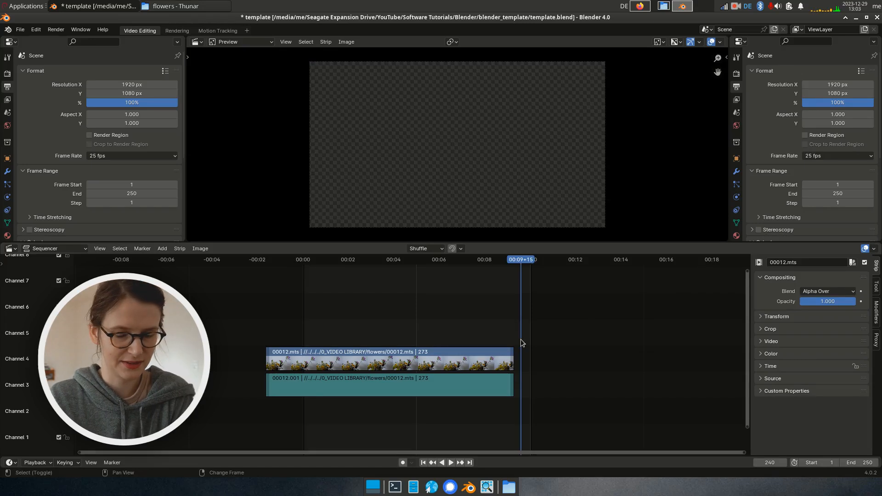
pyautogui.hotkey('alt', 'Tab')
pyautogui.moveTo(501, 207); pyautogui.dragTo(578, 393)
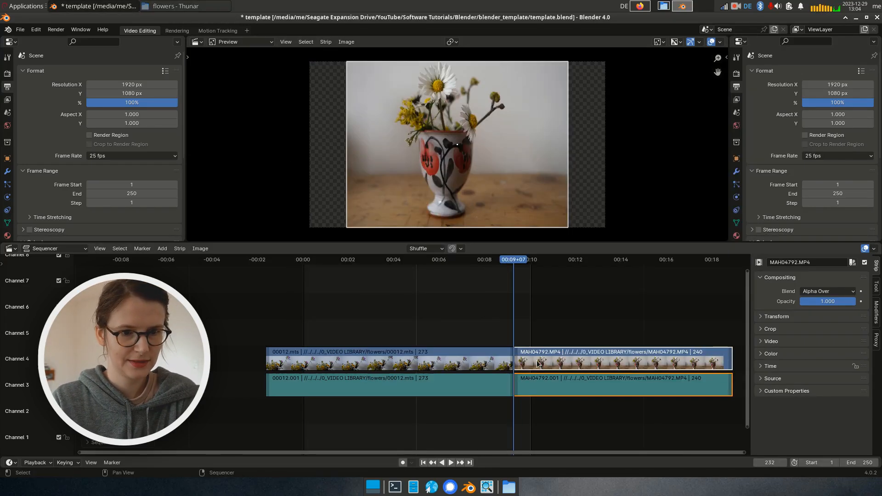
# Scrub through both flower clips and return the playhead to frame 0
pyautogui.click(572, 342)
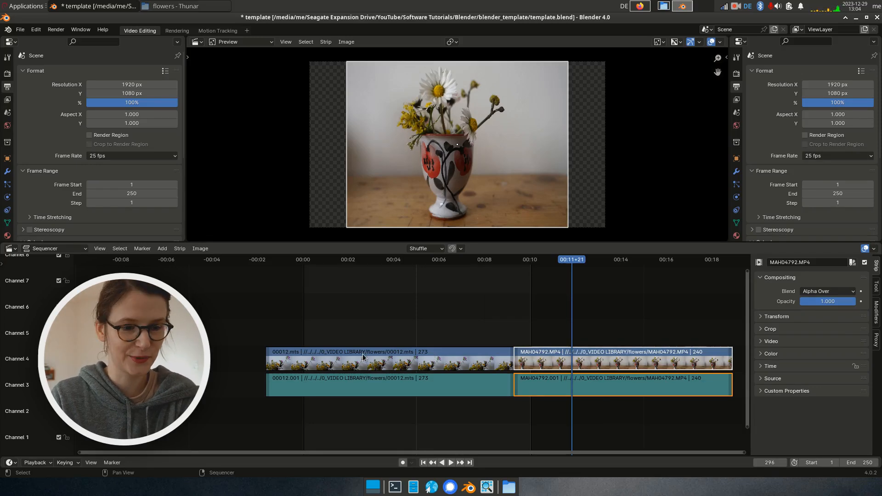
pyautogui.click(382, 341)
pyautogui.click(600, 343)
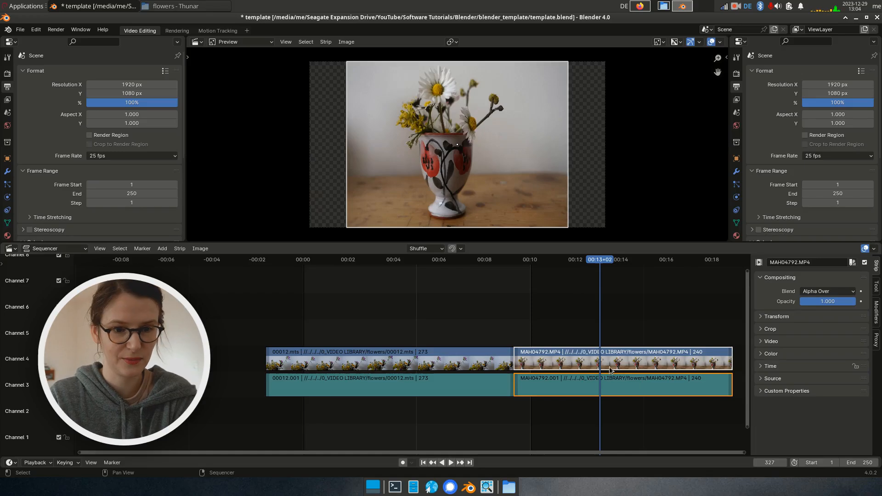
pyautogui.keyDown('ctrl'); pyautogui.scroll(-3, 621, 358); pyautogui.keyUp('ctrl')
pyautogui.moveTo(666, 308); pyautogui.dragTo(663, 314)
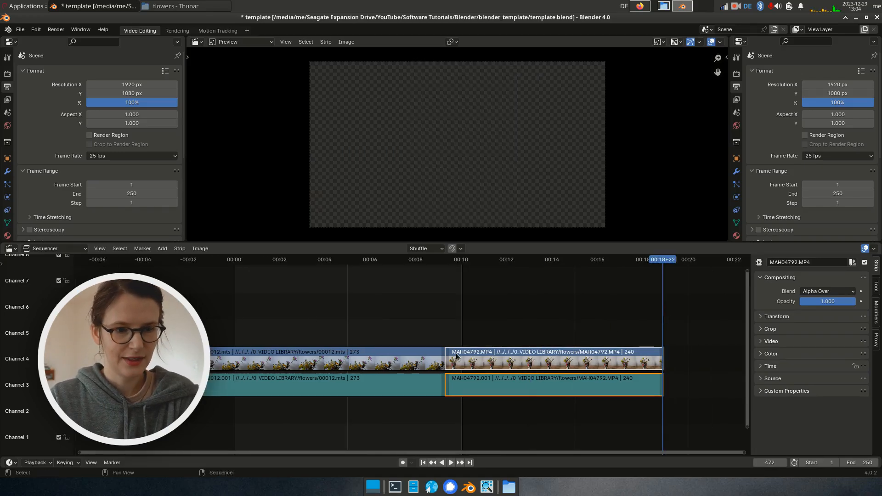
pyautogui.click(347, 314)
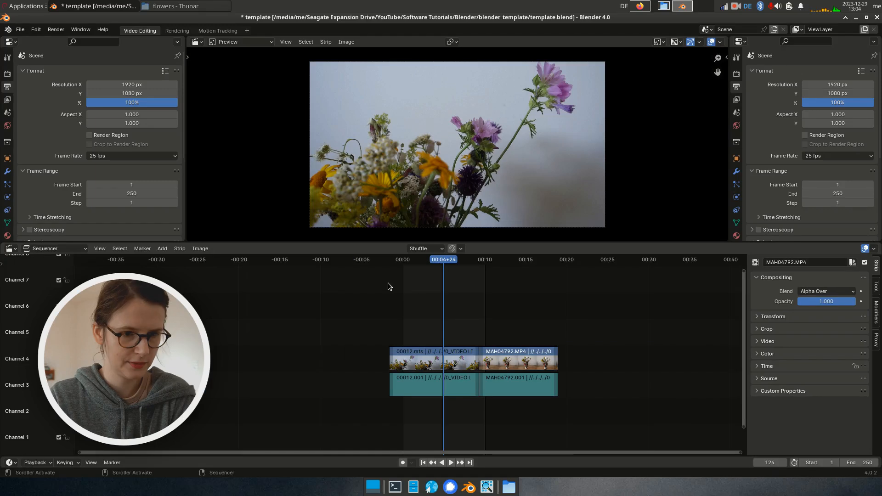
pyautogui.keyDown('shift'); pyautogui.rightClick(382, 275); pyautogui.keyUp('shift')
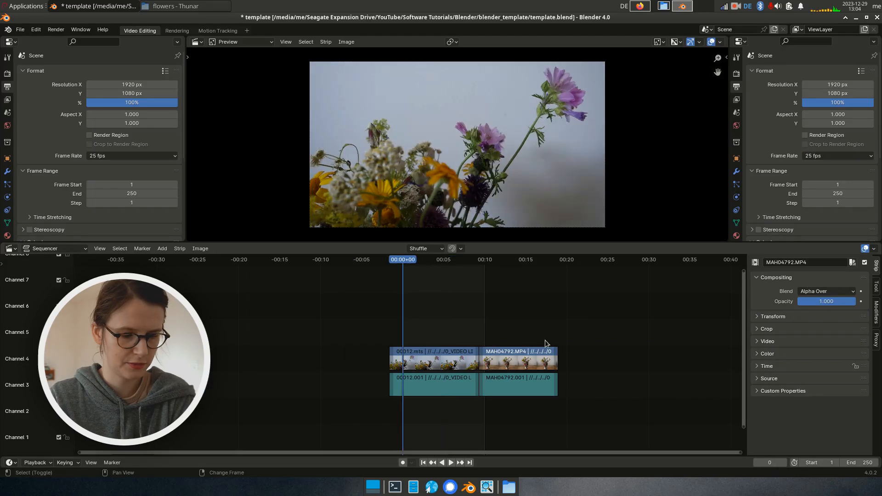
# Add a black Color strip and move it up to channel 11, just before frame 0
pyautogui.hotkey('shift', 'a')
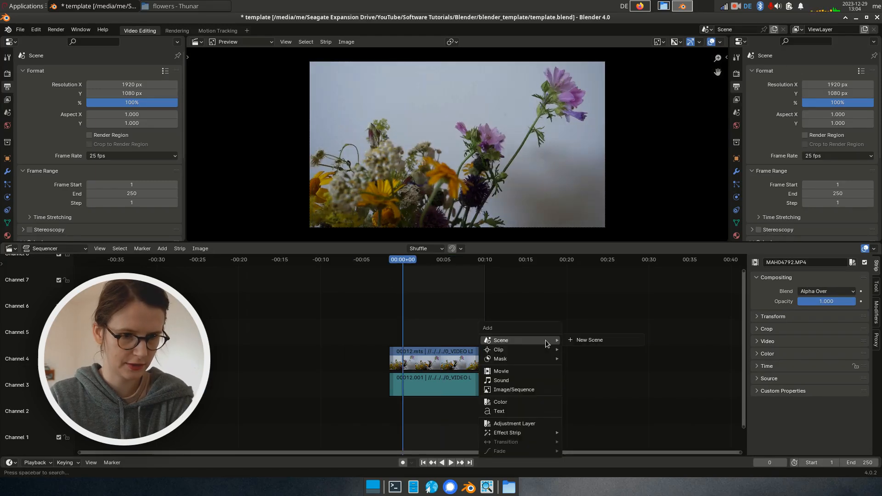
pyautogui.click(528, 402)
pyautogui.press('g')
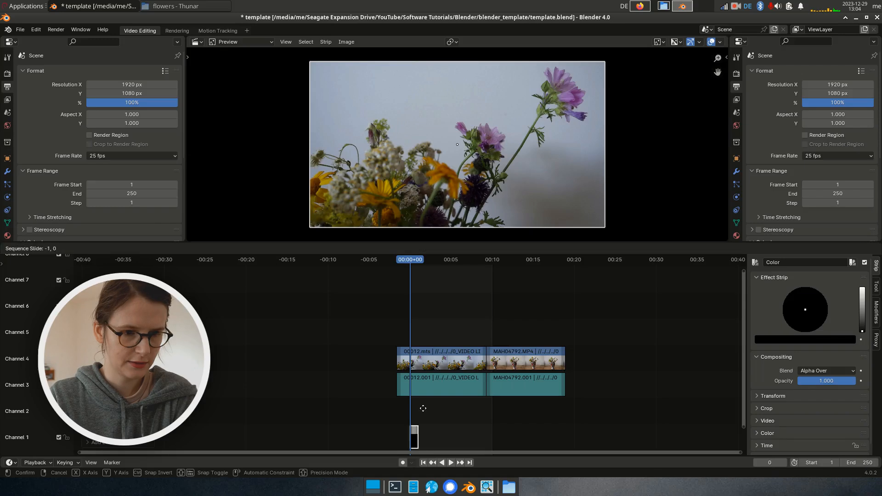
pyautogui.click(415, 184)
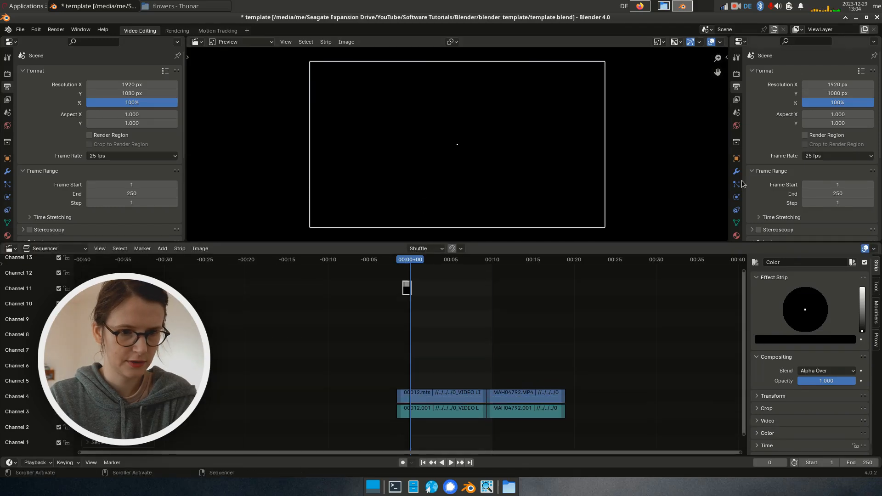
# Zoom the timeline in on the two clips in channels 3 and 4
pyautogui.moveTo(497, 342); pyautogui.dragTo(467, 341, button='middle')
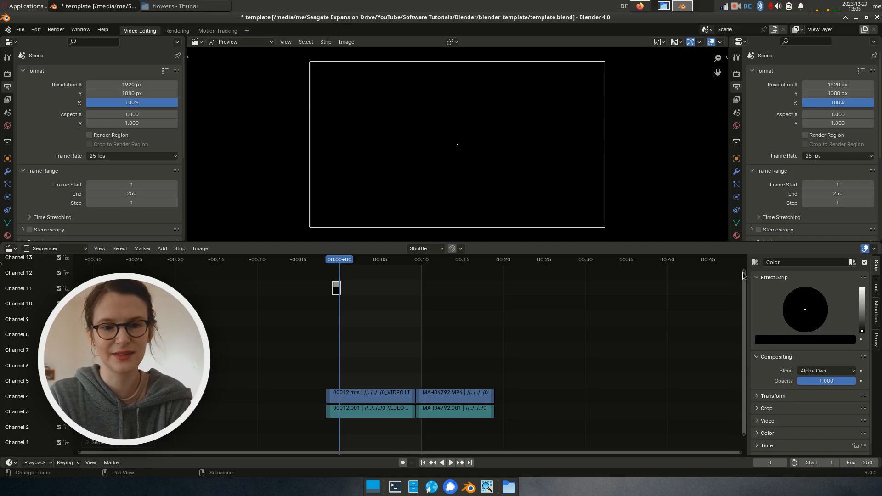
pyautogui.moveTo(743, 272); pyautogui.dragTo(743, 316)
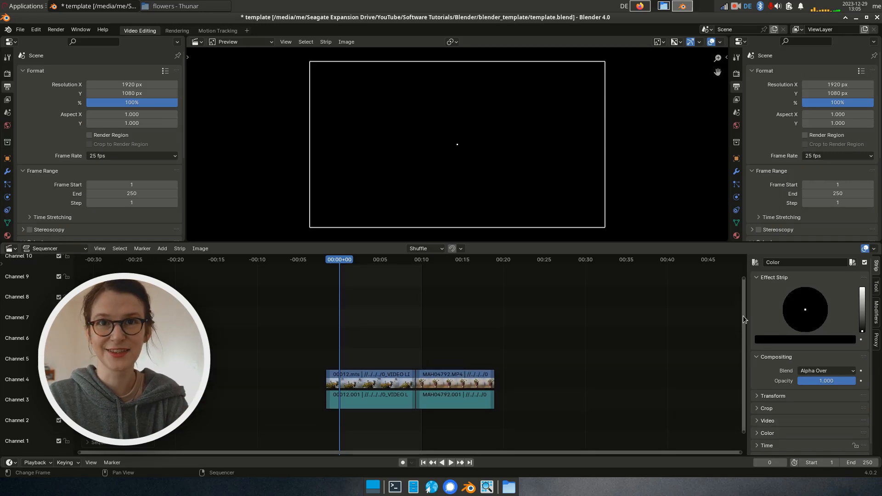
pyautogui.press('Home')
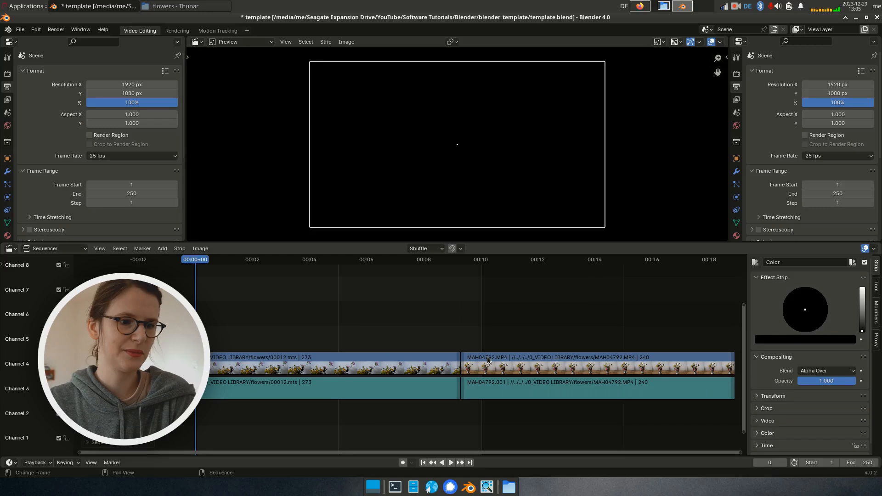
pyautogui.moveTo(556, 319); pyautogui.dragTo(539, 312, button='middle')
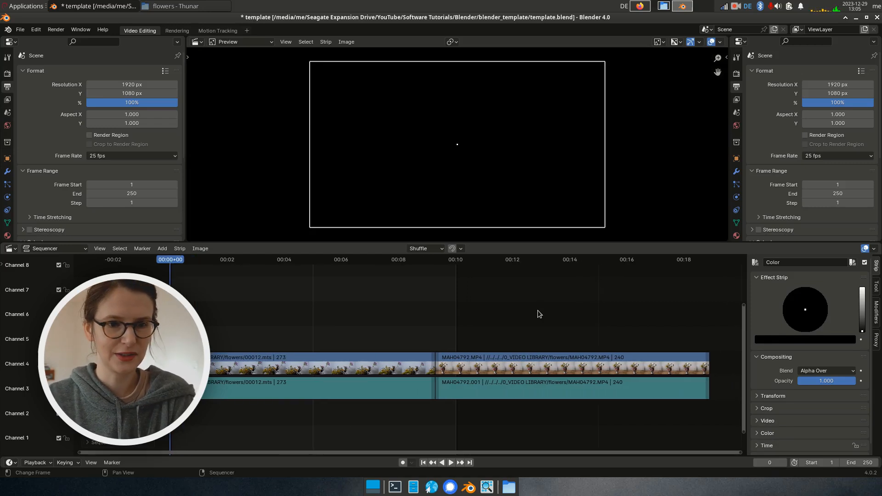
pyautogui.scroll(1, 529, 271)
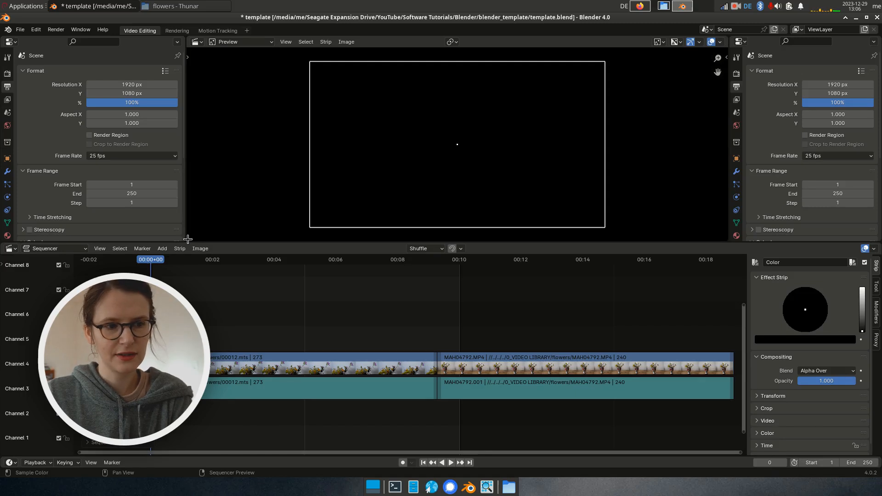
# Split the preview area into two side-by-side previews and fit the clip's picture inside both at 00:01+10
pyautogui.moveTo(187, 238); pyautogui.dragTo(358, 230)
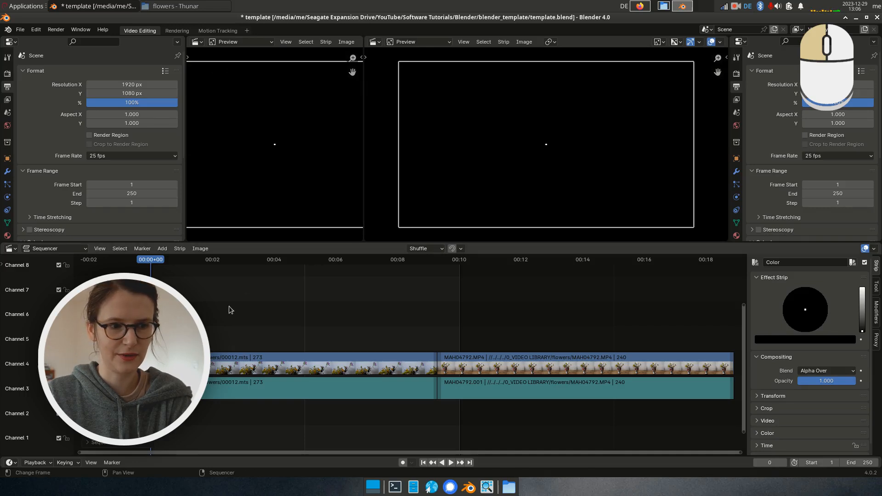
pyautogui.click(193, 309)
pyautogui.scroll(-5, 316, 157)
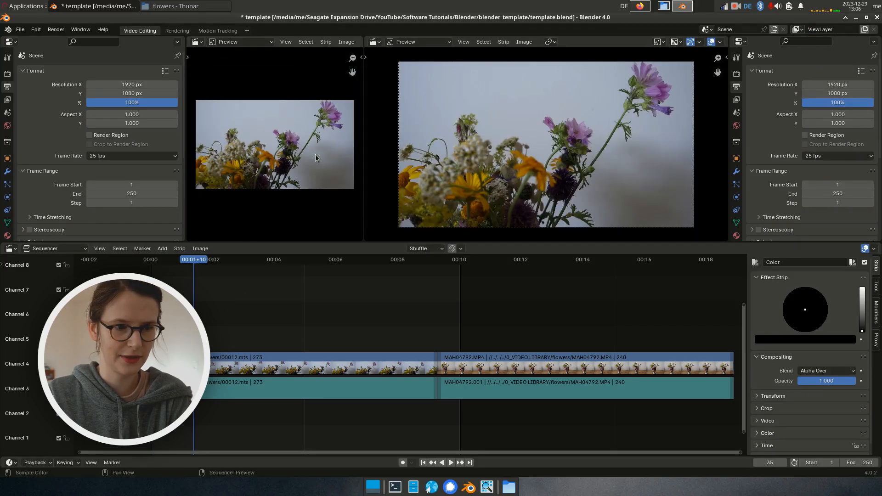
pyautogui.scroll(-3, 547, 147)
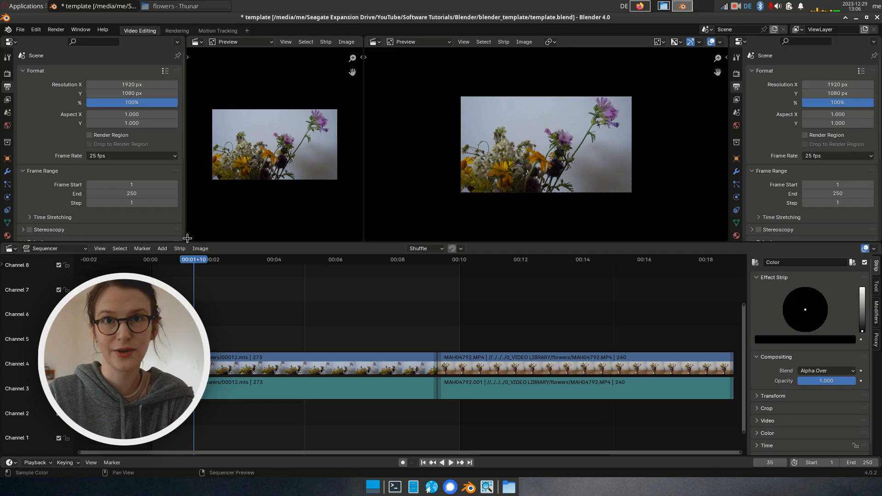
# Split off a third preview area, then join all the previews back into a single one
pyautogui.moveTo(187, 239); pyautogui.dragTo(286, 229)
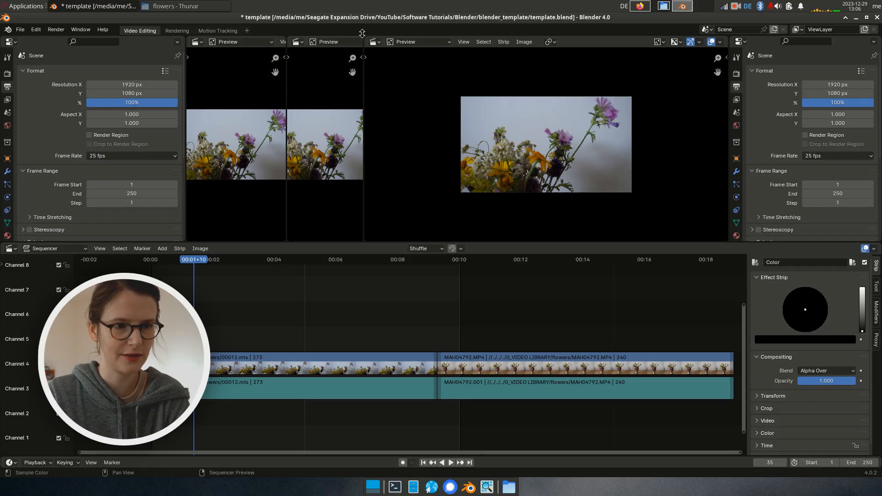
pyautogui.moveTo(362, 38); pyautogui.dragTo(448, 171)
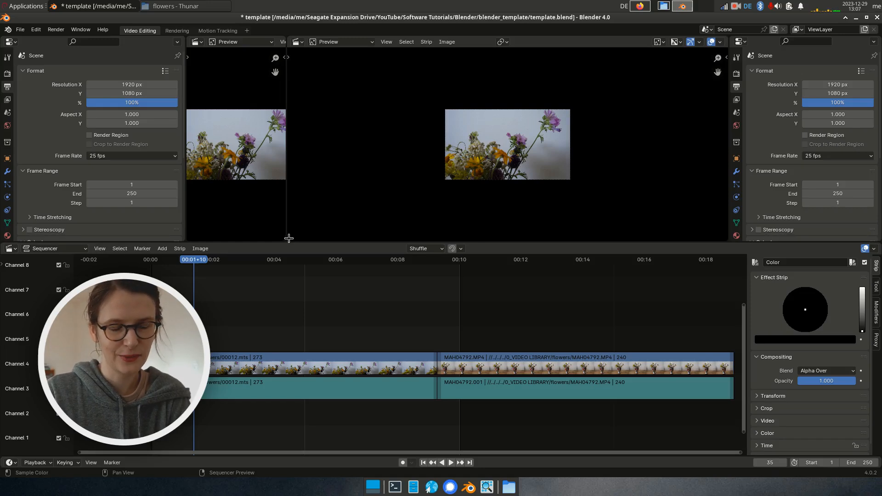
pyautogui.moveTo(288, 238); pyautogui.dragTo(273, 236)
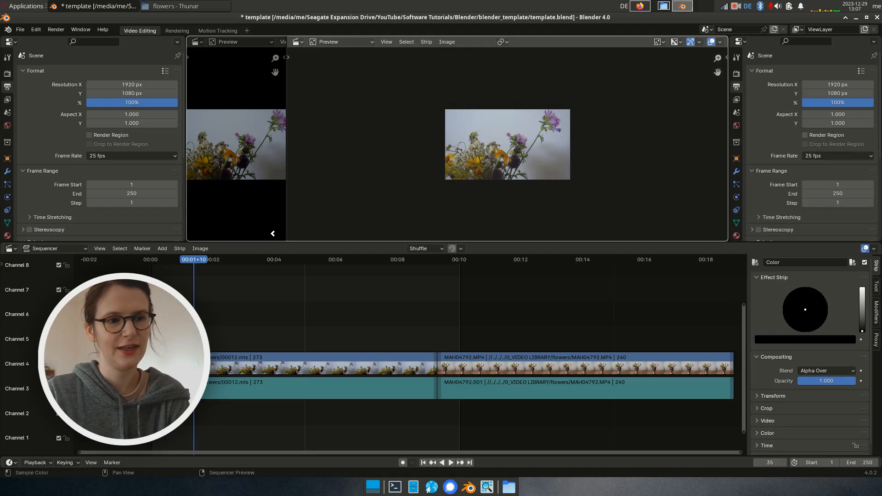
pyautogui.moveTo(273, 233); pyautogui.dragTo(284, 210)
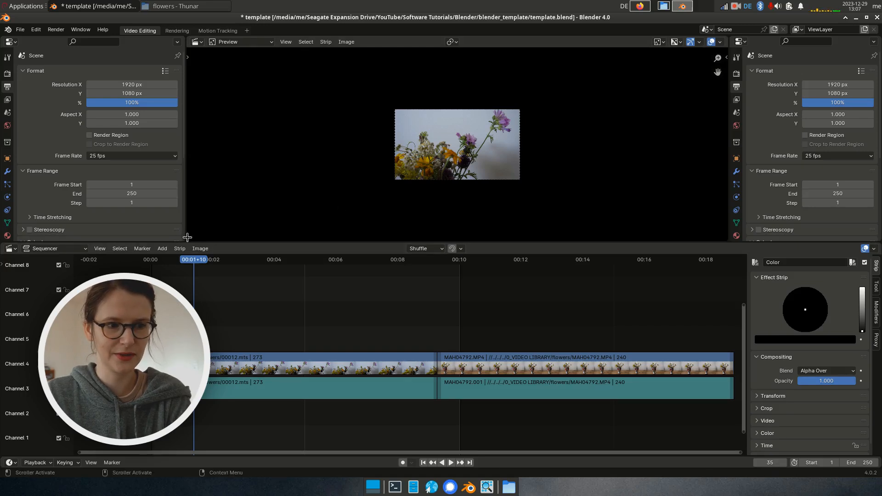
# Split the preview area vertically and change its left part to a Graph Editor
pyautogui.moveTo(187, 237); pyautogui.dragTo(407, 238)
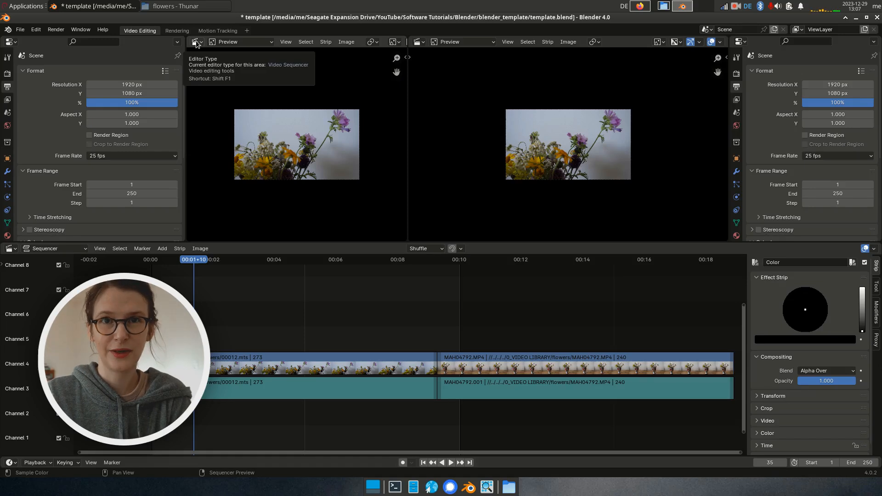
pyautogui.click(197, 42)
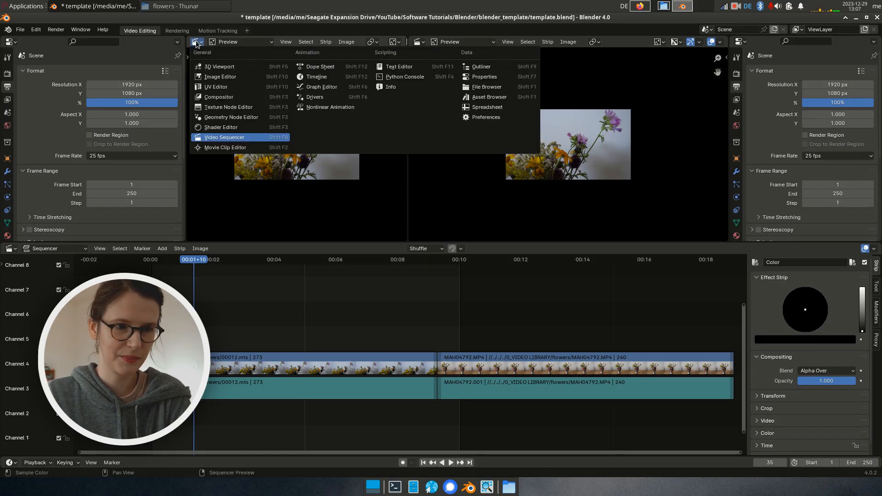
pyautogui.click(322, 87)
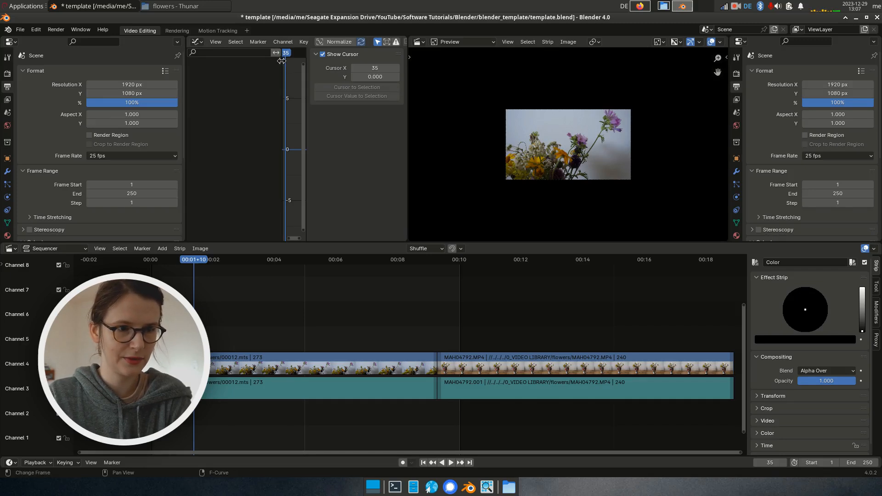
pyautogui.moveTo(283, 61); pyautogui.dragTo(164, 64)
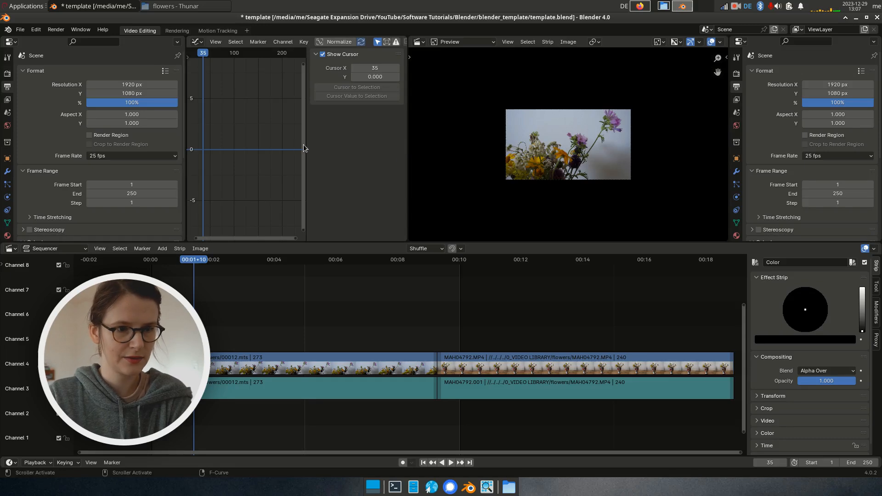
pyautogui.moveTo(306, 147); pyautogui.dragTo(444, 149)
pyautogui.scroll(-3, 316, 159)
pyautogui.press('Home')
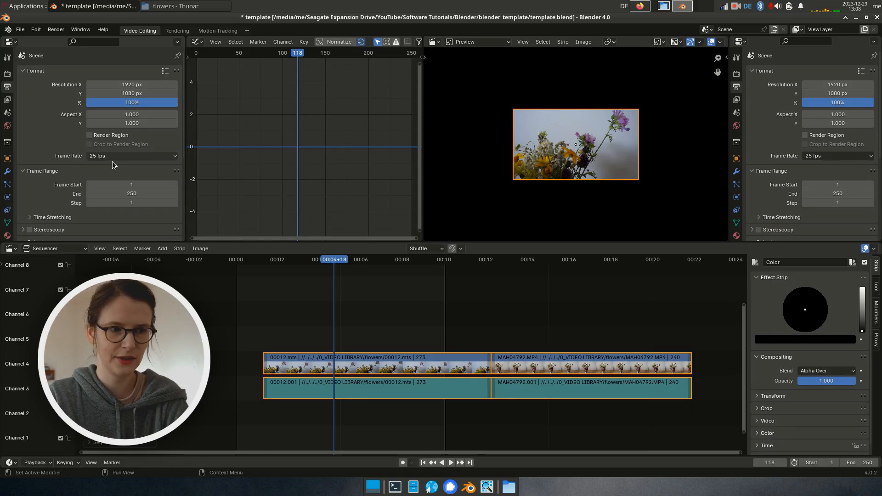
# Set the scene's Frame Start to 0 and jump the playhead to the start frame
pyautogui.scroll(-1, 105, 177)
pyautogui.click(141, 168)
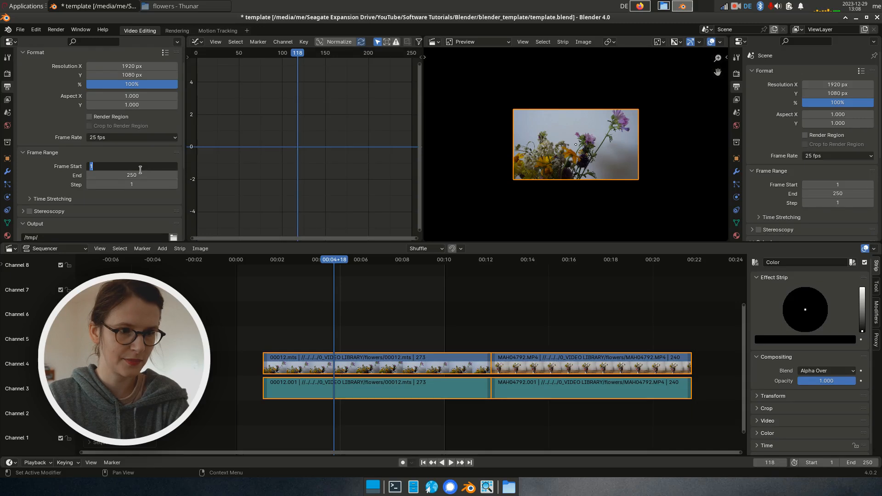
pyautogui.write('0')
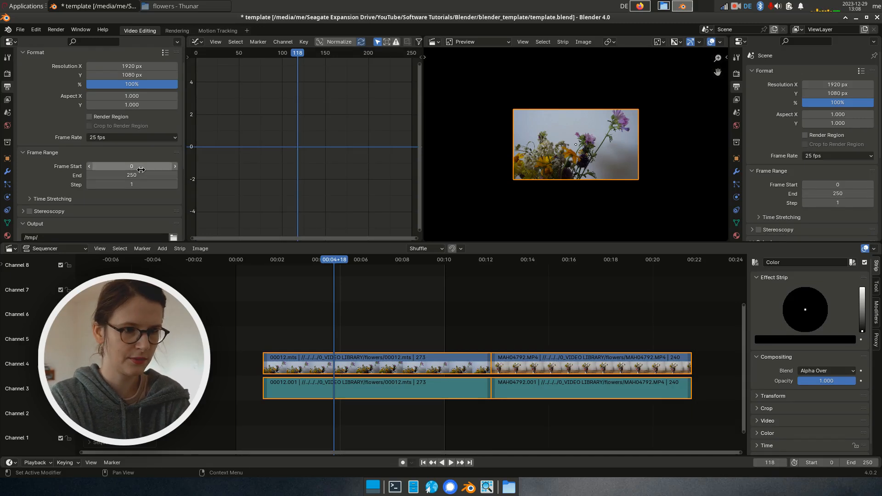
pyautogui.press('Return')
pyautogui.hotkey('shift', 'Left')
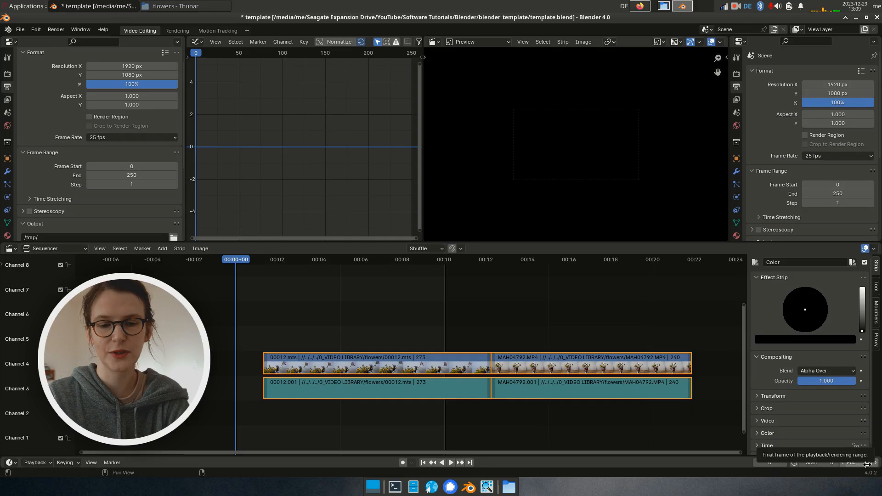
pyautogui.scroll(-5, 497, 372)
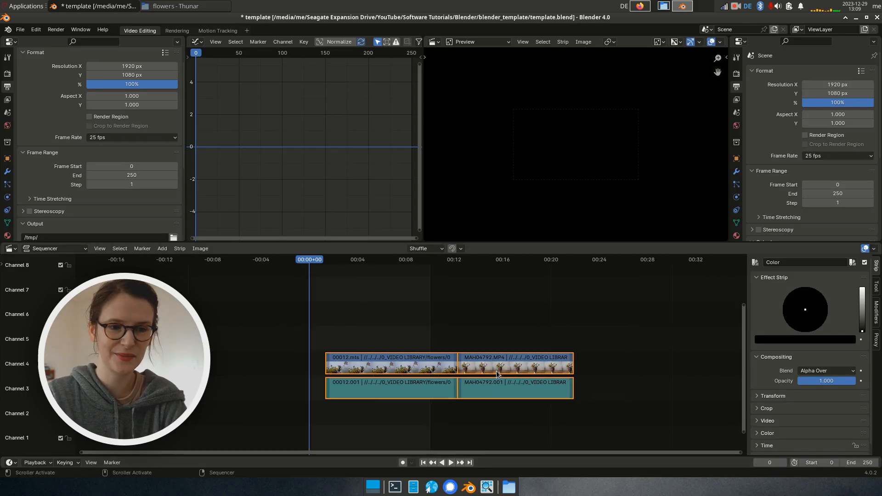
# Toggle the sequencer's time display from seconds to frames and back to seconds
pyautogui.moveTo(374, 321); pyautogui.dragTo(508, 421)
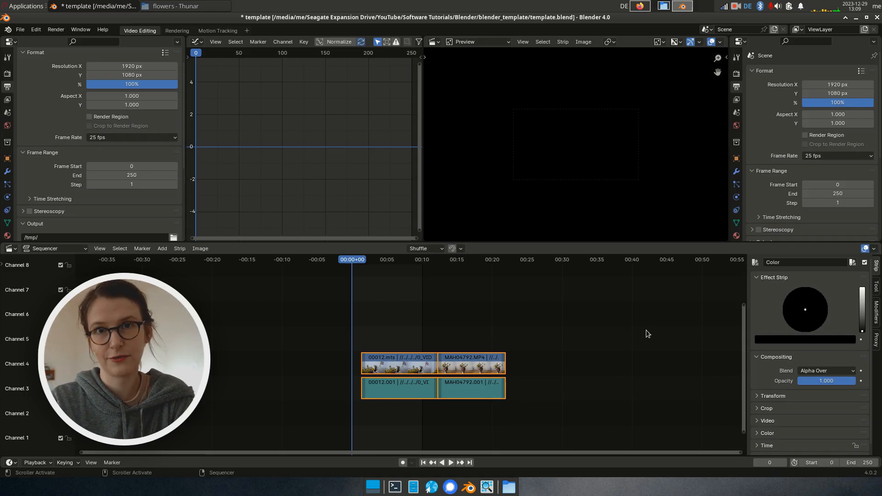
pyautogui.keyDown('ctrl'); pyautogui.scroll(-6, 630, 325); pyautogui.keyUp('ctrl')
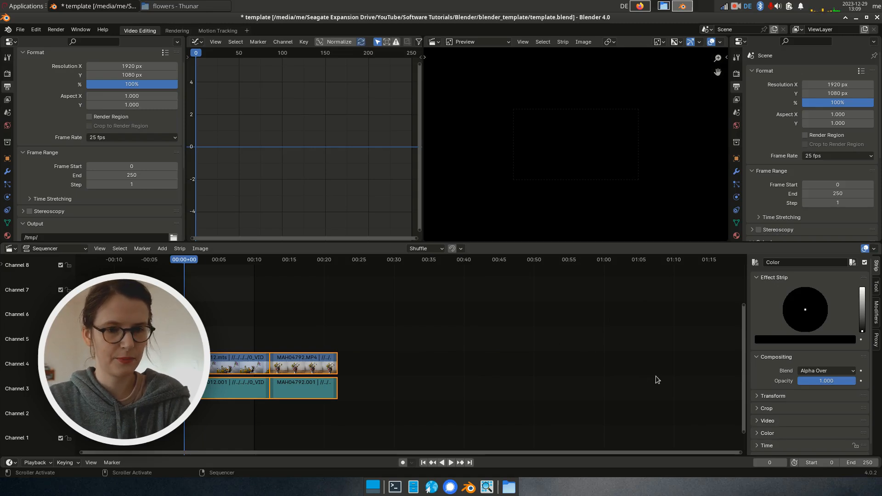
pyautogui.keyDown('shift'); pyautogui.rightClick(669, 348); pyautogui.keyUp('shift')
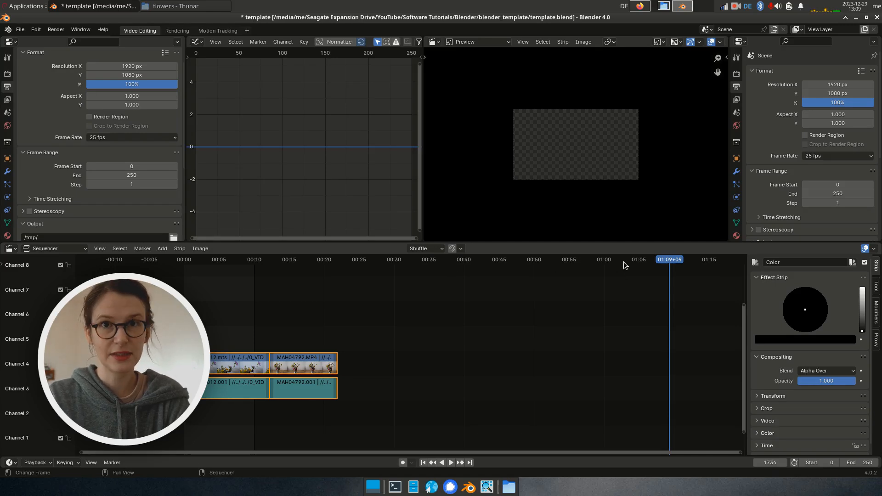
pyautogui.hotkey('ctrl', 't')
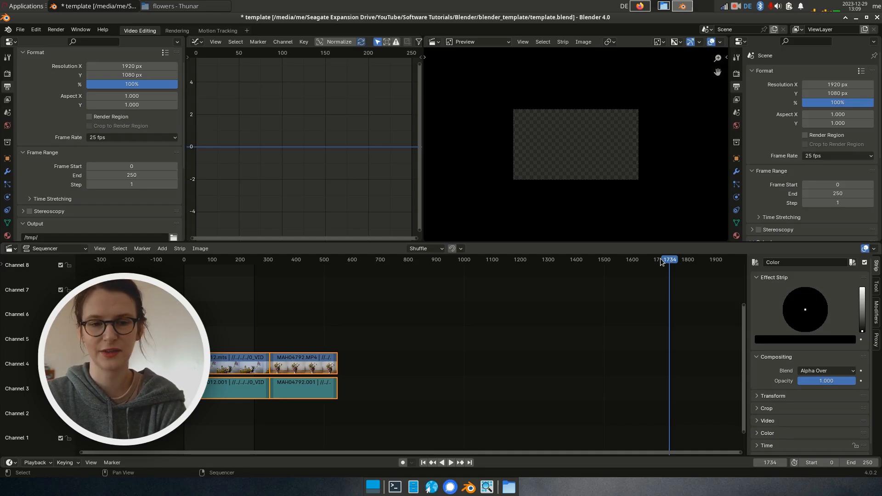
pyautogui.hotkey('ctrl', 't')
# Move the playhead to 10:15+18 in the sequencer and set the scene's end frame there, at 15393
pyautogui.scroll(-6, 654, 278)
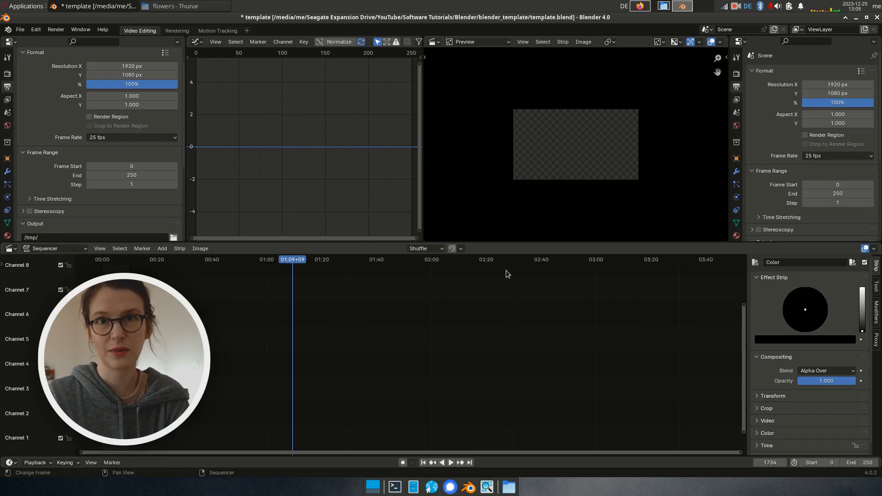
pyautogui.scroll(-10, 506, 274)
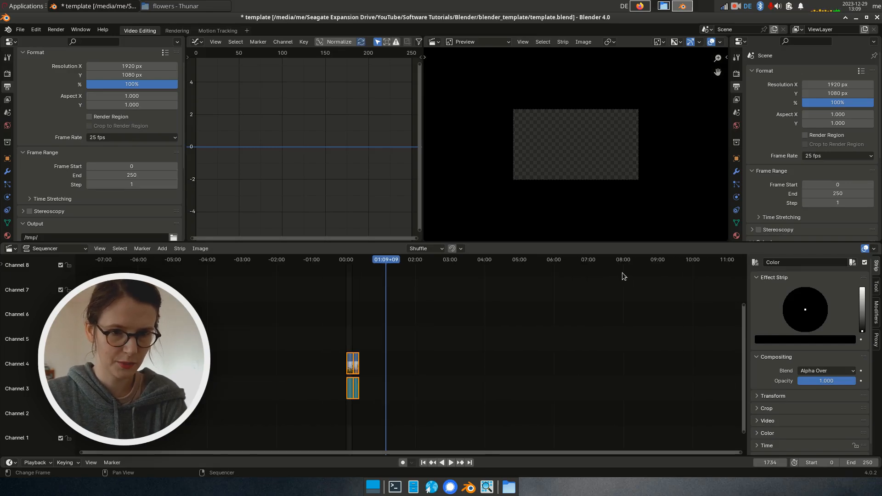
pyautogui.click(705, 260)
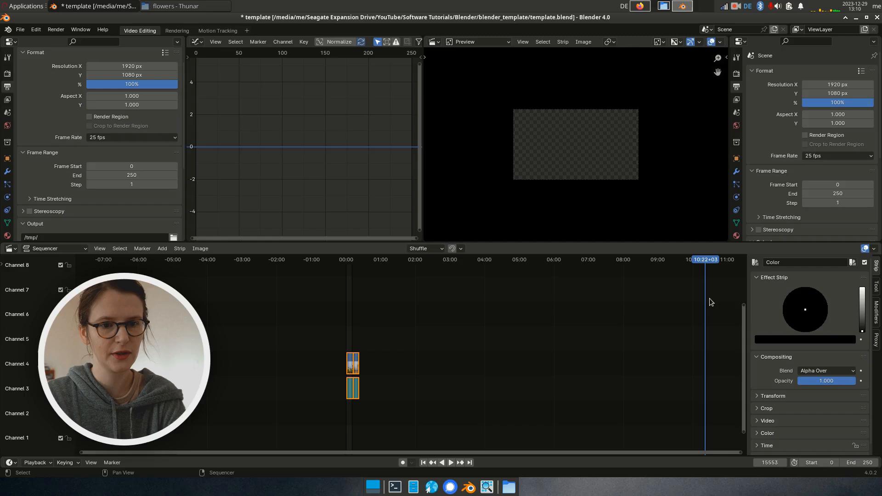
pyautogui.moveTo(707, 261)
pyautogui.mouseDown()
pyautogui.moveTo(665, 258)
pyautogui.moveTo(707, 262)
pyautogui.mouseUp()
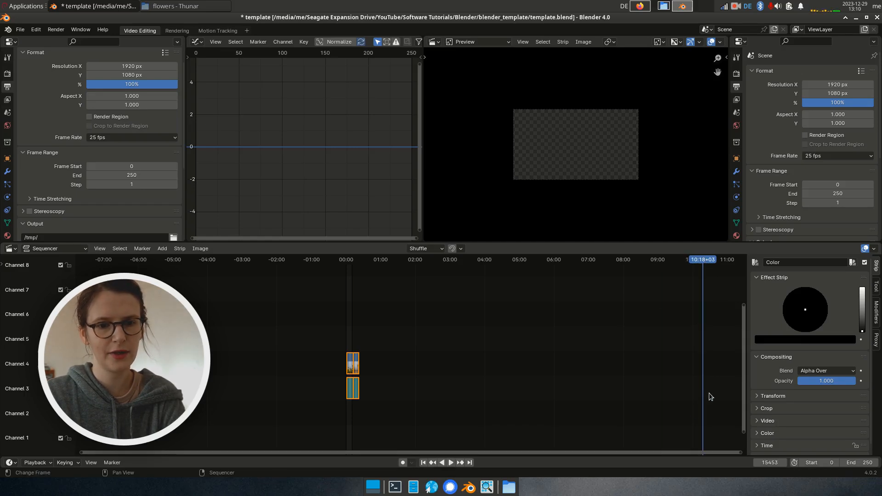
pyautogui.moveTo(652, 388); pyautogui.dragTo(703, 380)
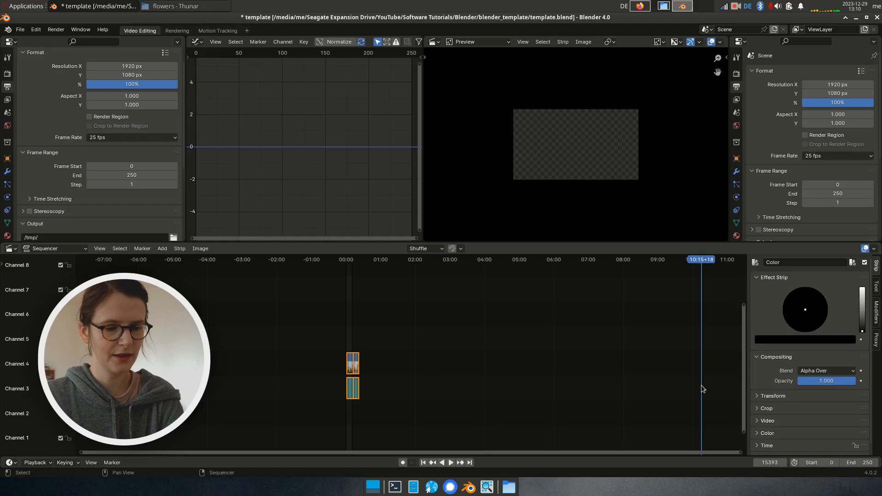
pyautogui.hotkey('ctrl', 'End')
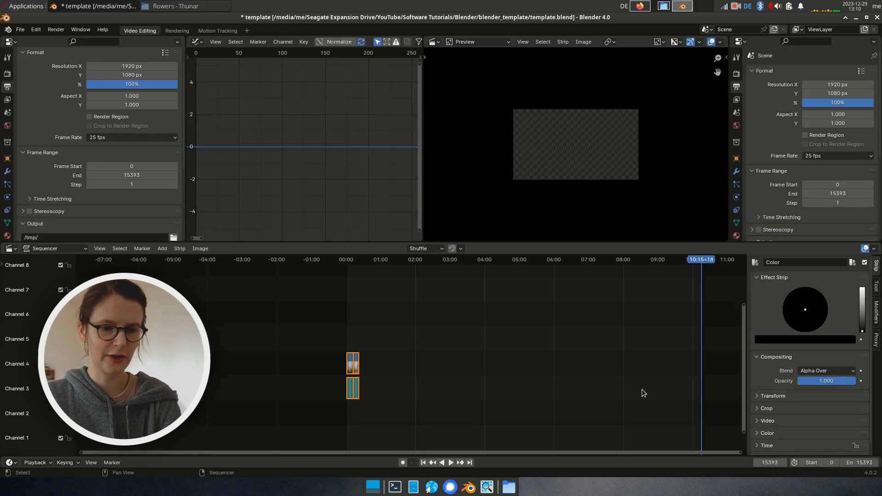
pyautogui.press('Home')
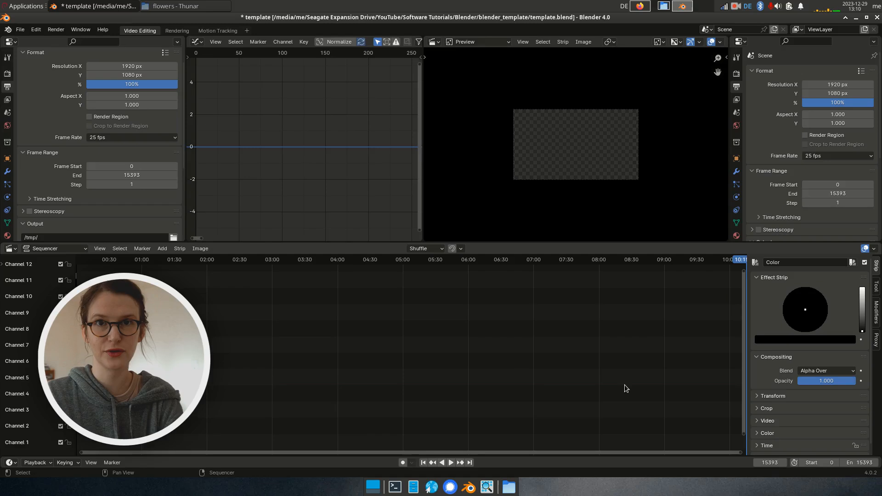
pyautogui.scroll(-1, 625, 385)
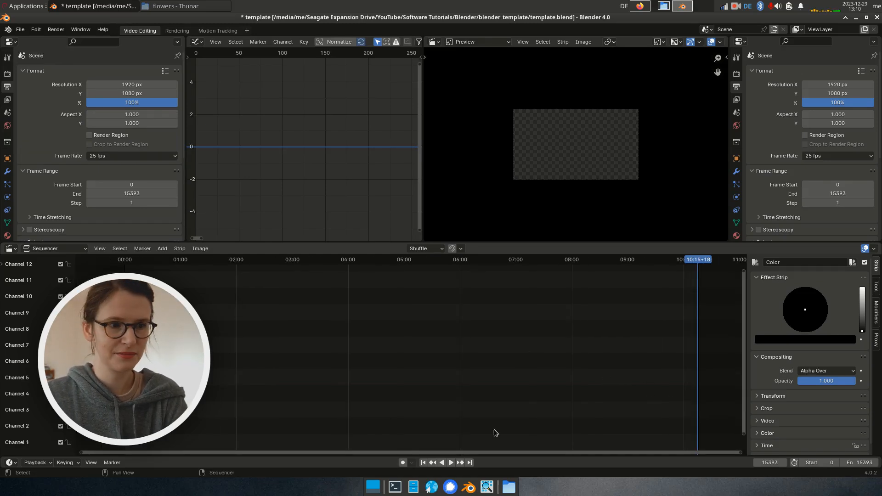
# Review the Output settings, then switch to the Thunar file manager and open the tmp folder inside blender_template
pyautogui.scroll(-5, 136, 145)
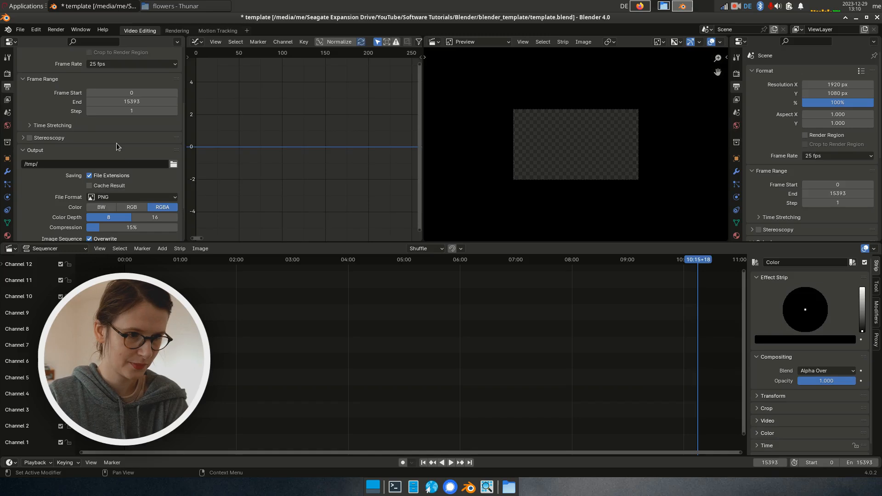
pyautogui.scroll(-2, 117, 147)
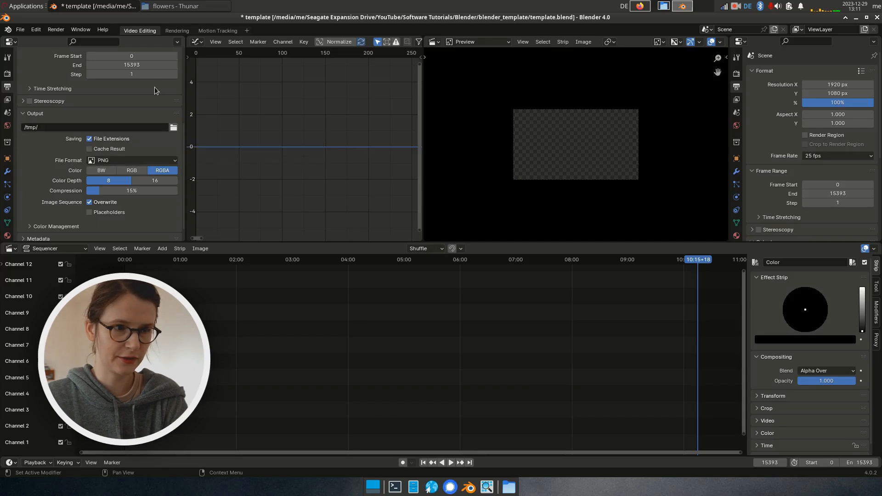
pyautogui.click(183, 6)
pyautogui.doubleClick(416, 201)
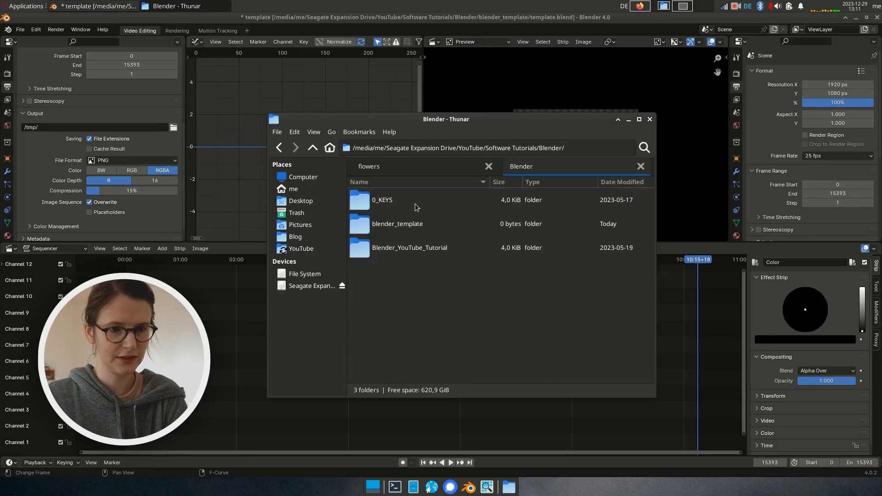
pyautogui.doubleClick(405, 224)
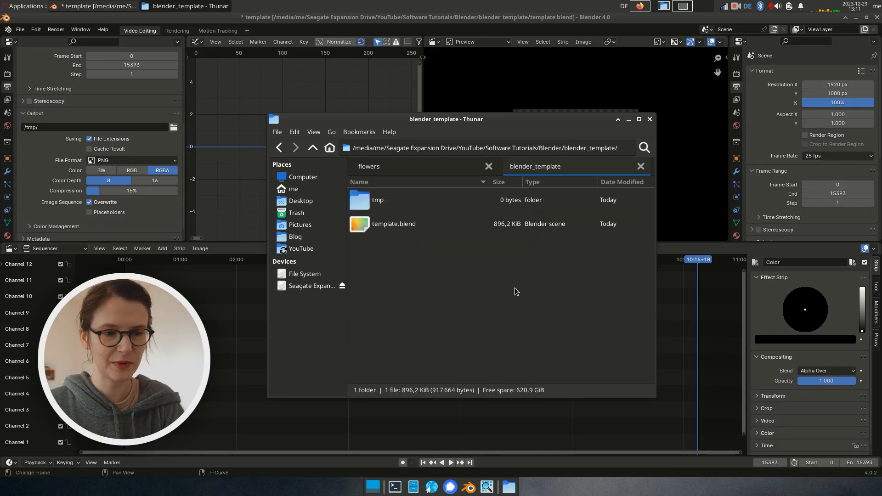
pyautogui.click(382, 202)
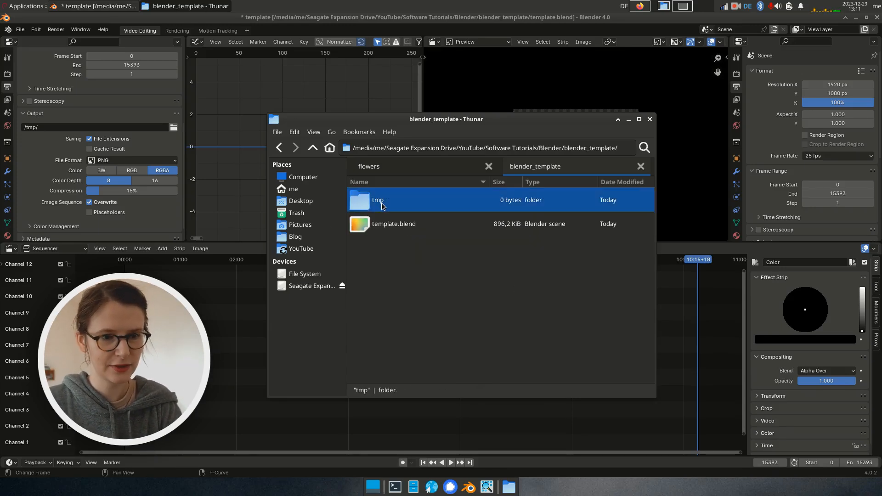
pyautogui.doubleClick(381, 204)
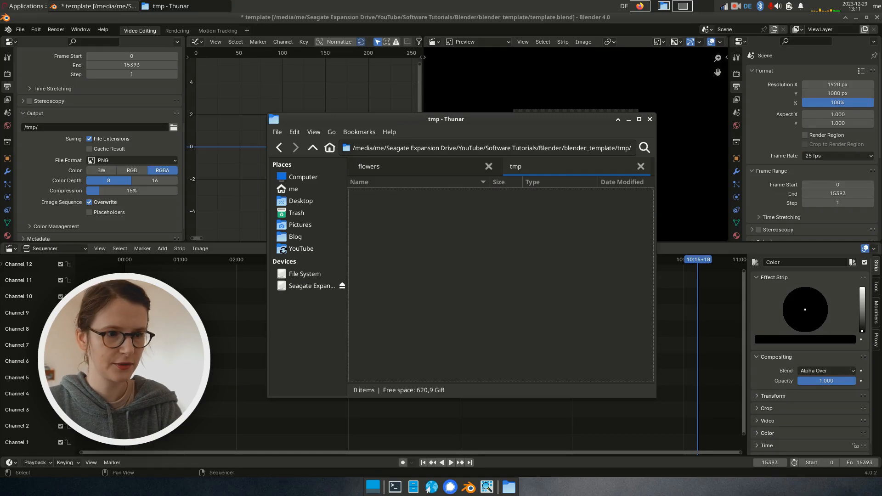
# Return to Blender, browse the folder that the output path /tmp/ points to, and close the file browser
pyautogui.click(143, 201)
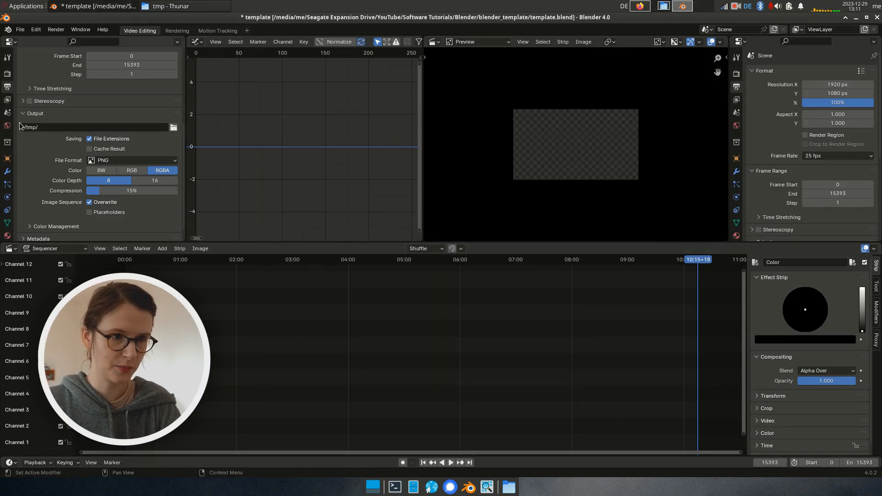
pyautogui.click(83, 126)
pyautogui.click(174, 127)
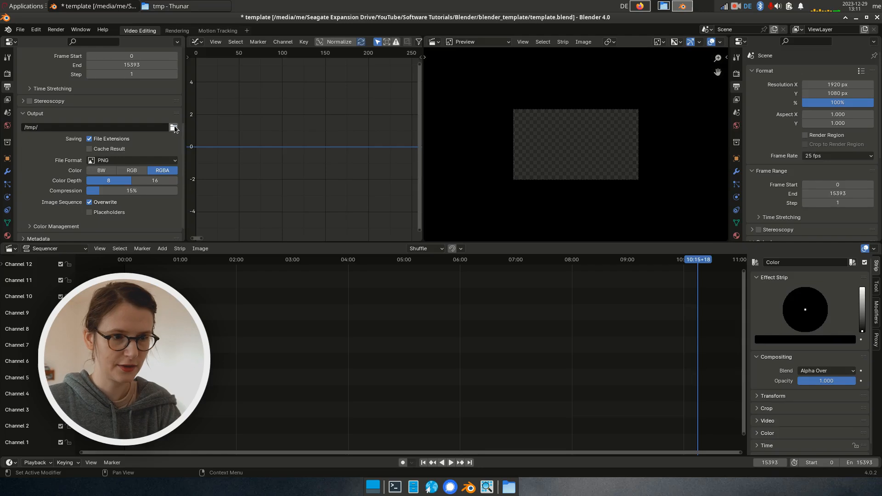
pyautogui.click(449, 104)
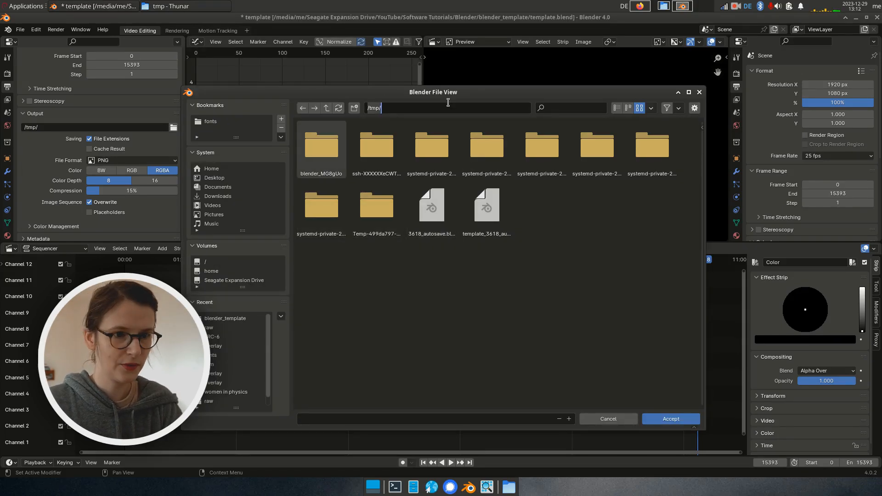
pyautogui.click(699, 92)
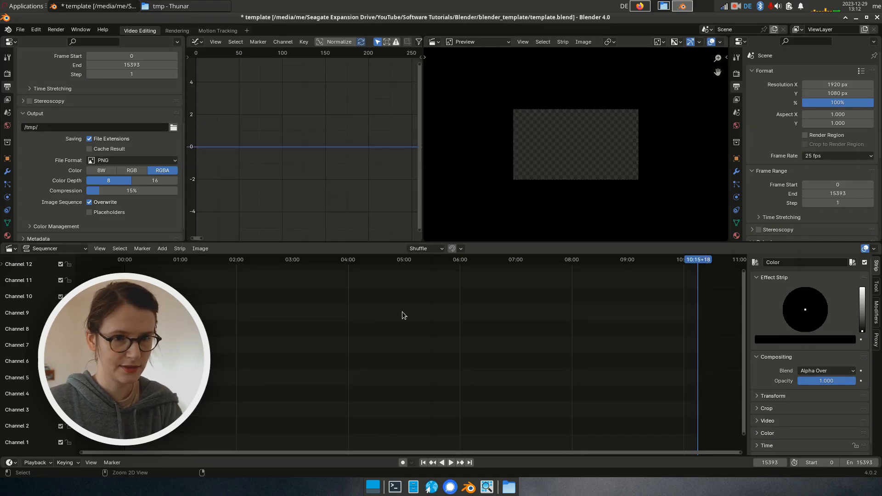
# Save template.blend and change the render output path to the relative path //tmp/
pyautogui.hotkey('ctrl', 's')
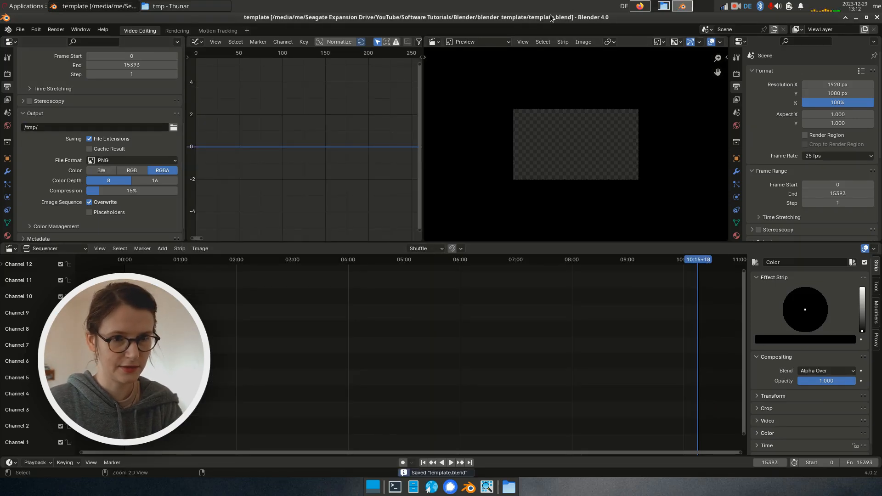
pyautogui.click(229, 4)
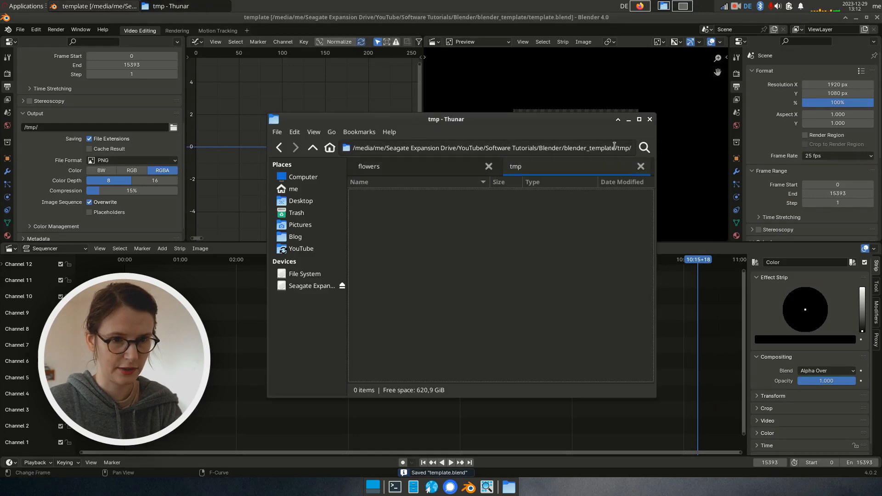
pyautogui.click(199, 5)
pyautogui.doubleClick(52, 127)
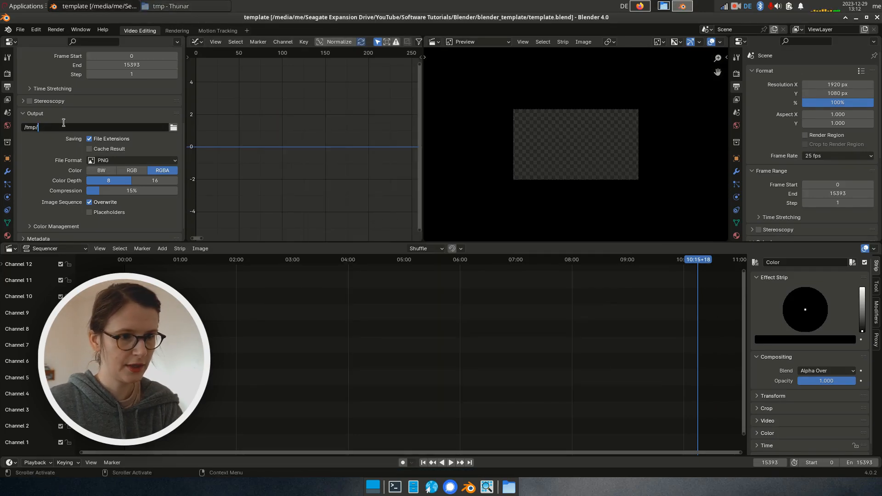
pyautogui.press('Left')
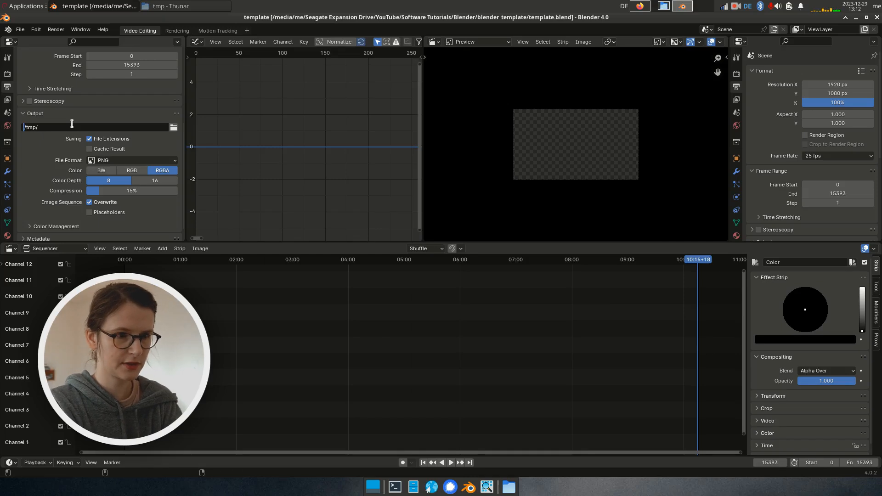
pyautogui.write('/')
pyautogui.press('Return')
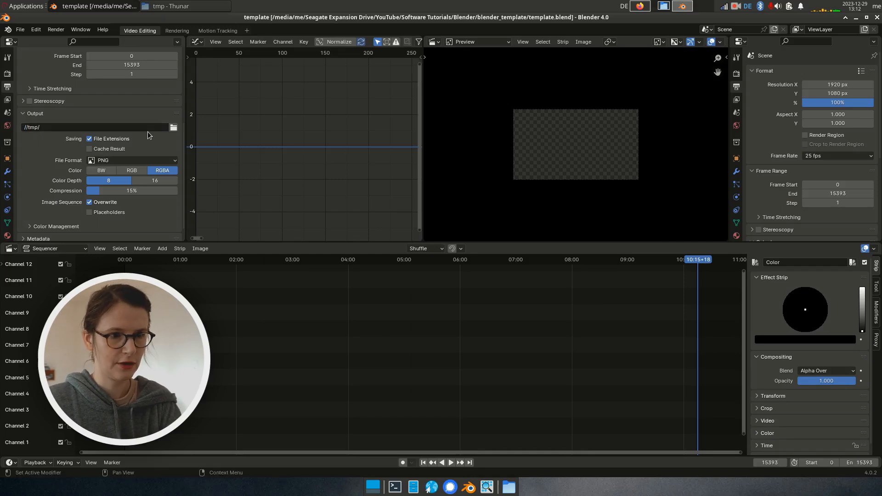
# Check where the output path //tmp/ points by browsing its folder and the parent blender_template folder, leaving the path as is
pyautogui.click(174, 127)
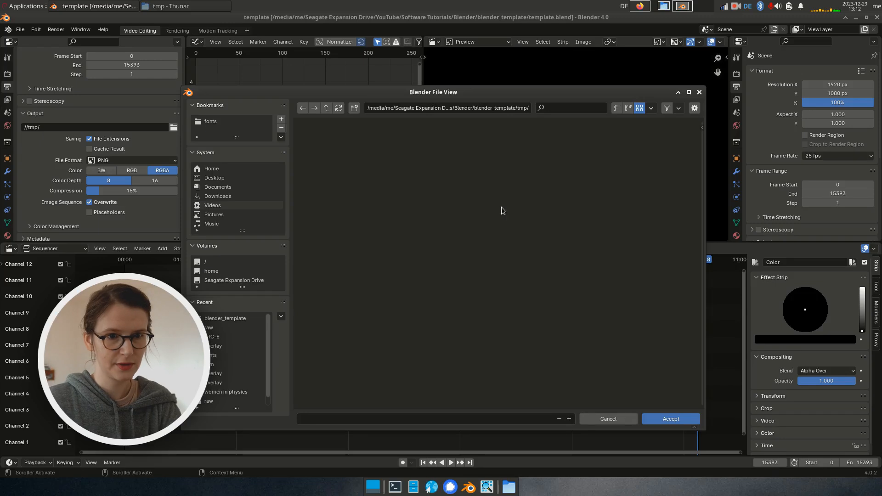
pyautogui.click(325, 112)
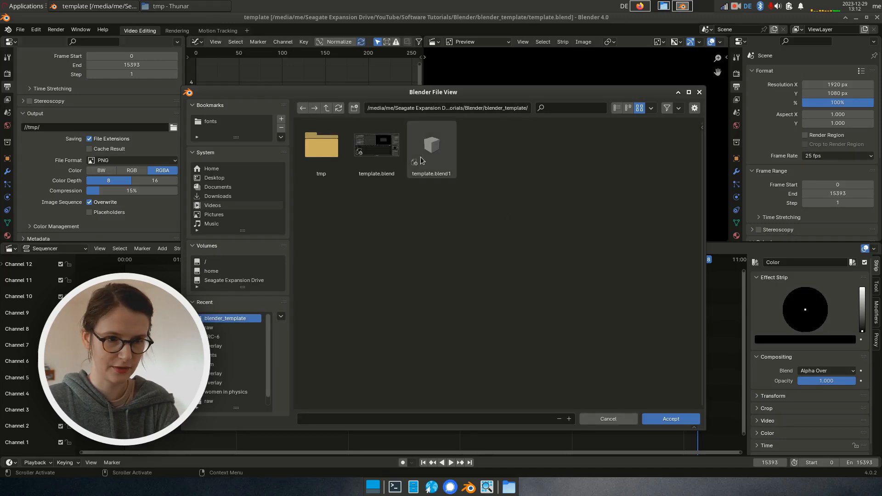
pyautogui.click(374, 164)
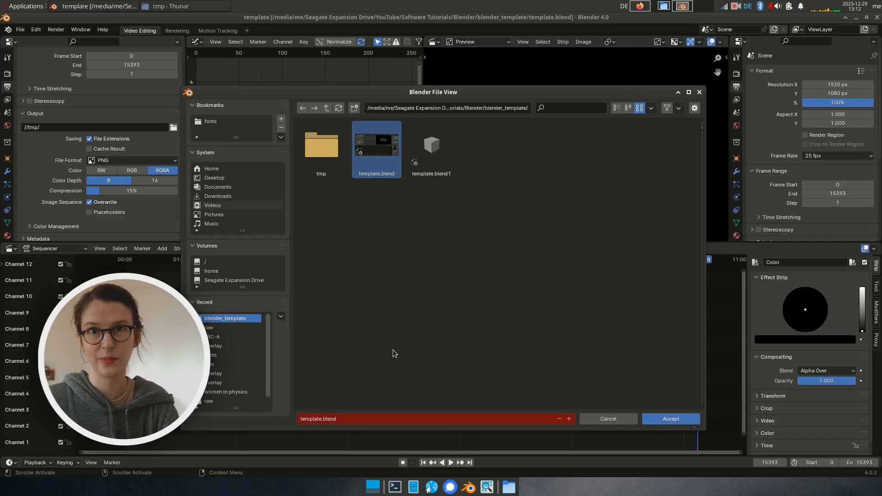
pyautogui.click(699, 93)
pyautogui.click(54, 127)
pyautogui.press('Left')
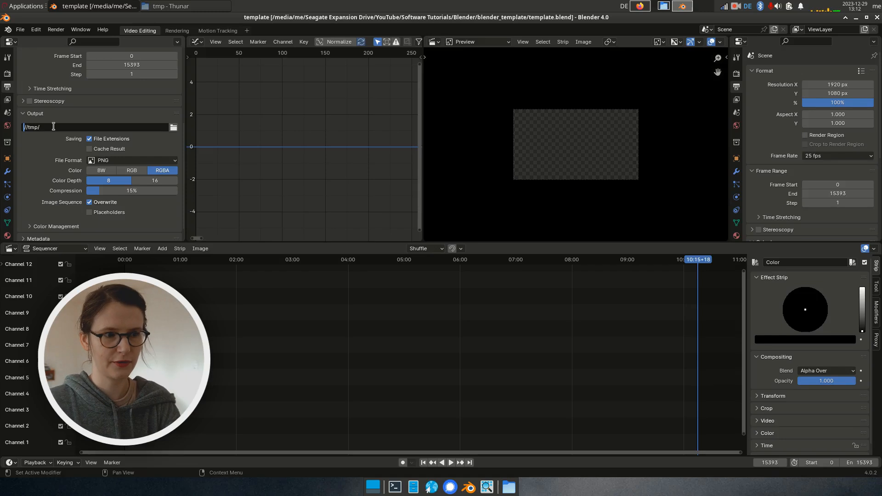
pyautogui.press('Return')
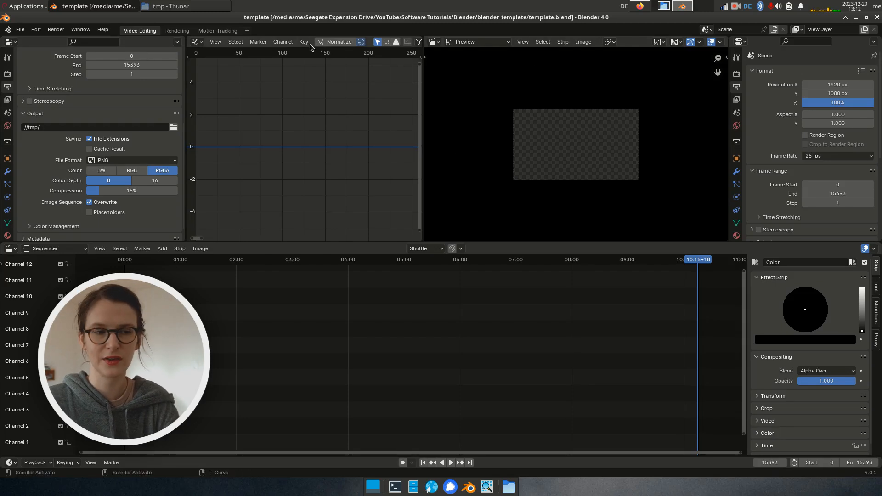
pyautogui.click(20, 29)
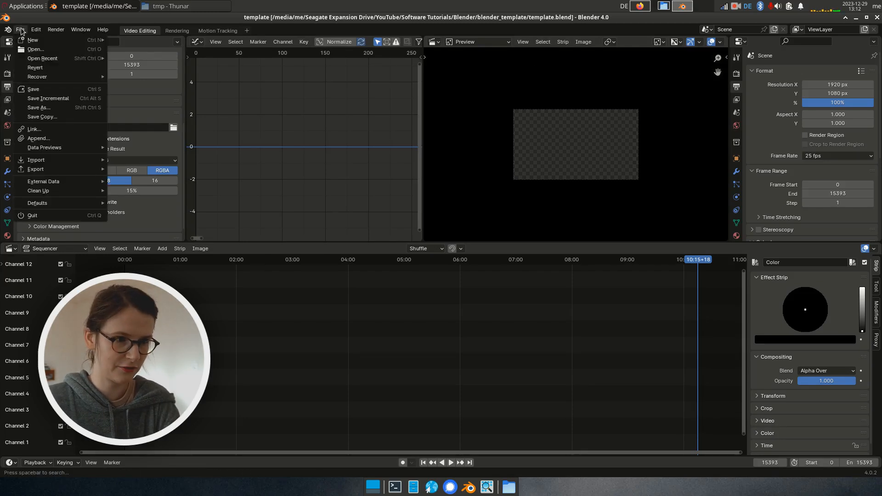
pyautogui.moveTo(75, 181)
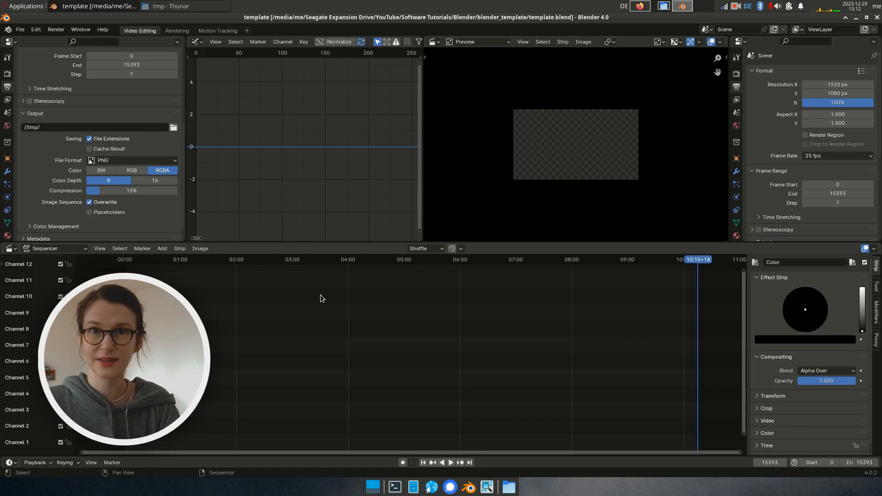
# Switch to Thunar, create a folder named ovl inside the blender_template folder, and open it
pyautogui.click(221, 5)
pyautogui.click(313, 148)
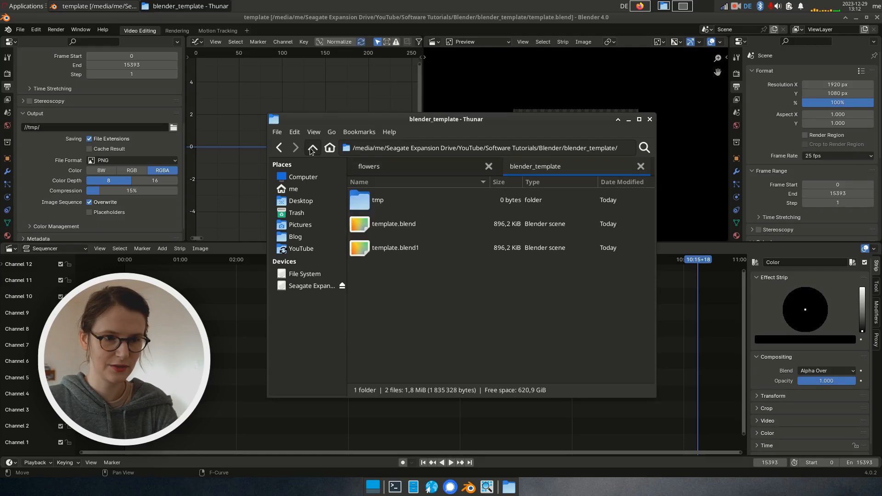
pyautogui.hotkey('ctrl', 'shift', 'n')
pyautogui.write('ovl')
pyautogui.press('Return')
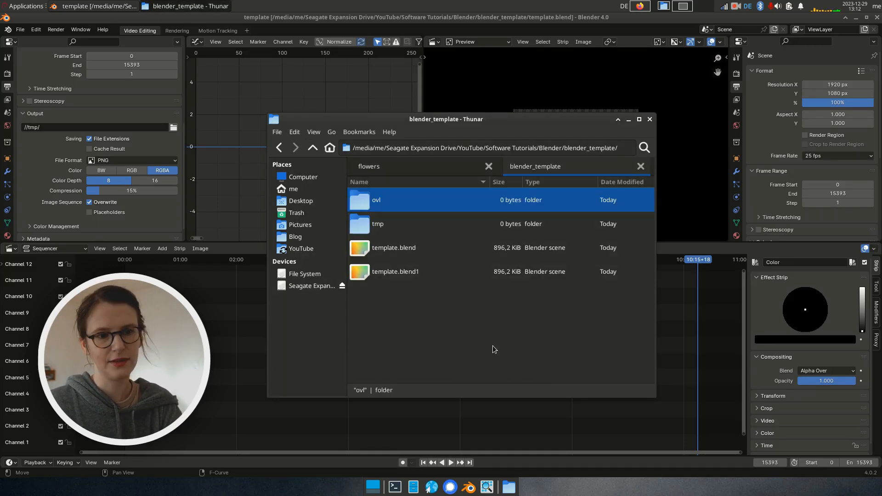
pyautogui.doubleClick(436, 202)
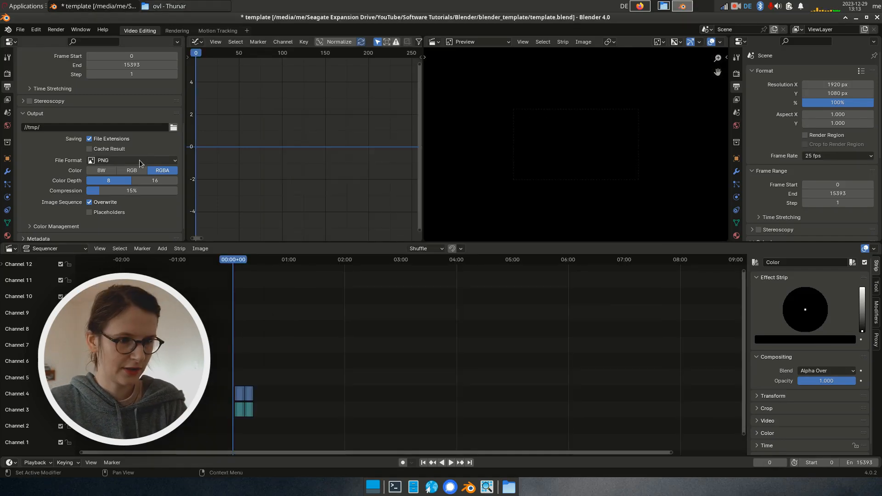
# In Blender, set the output file format to FFmpeg Video with an MPEG-4 container, keeping H.264 as the video codec
pyautogui.click(139, 160)
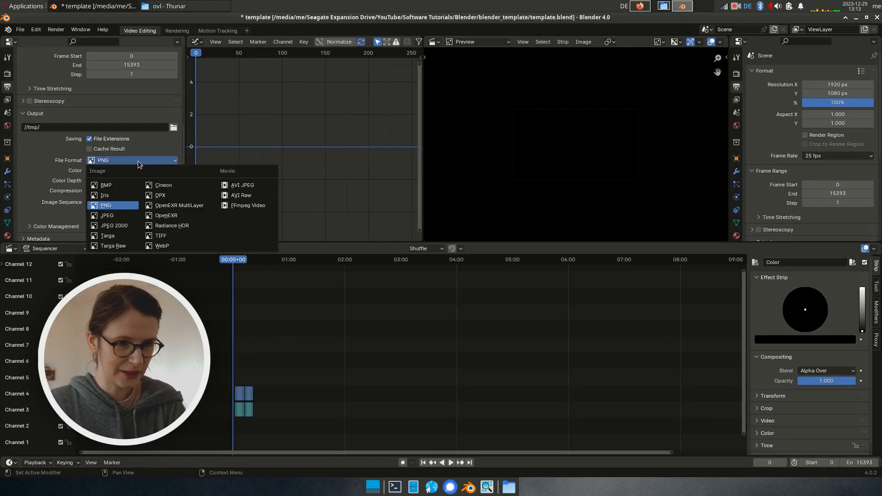
pyautogui.click(253, 206)
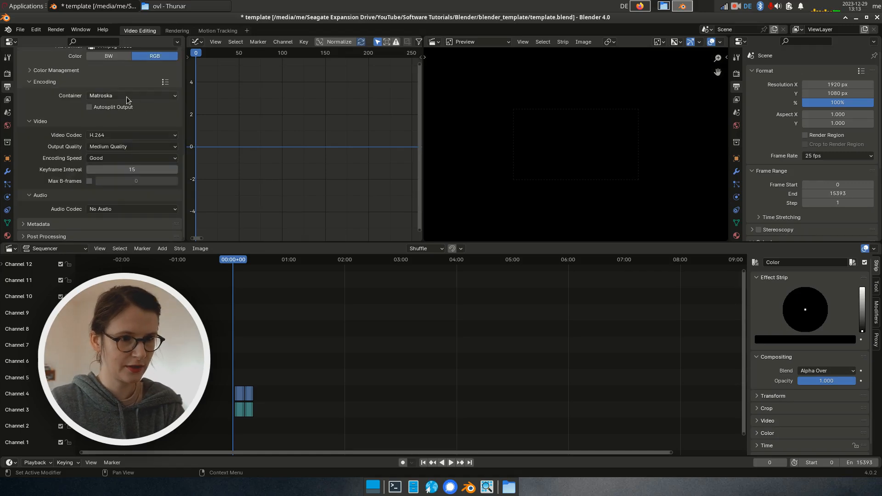
pyautogui.click(126, 96)
pyautogui.click(117, 129)
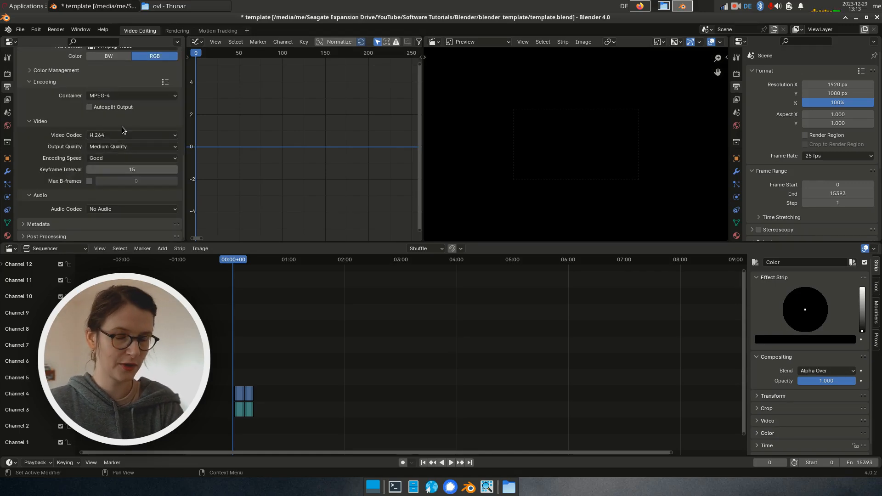
pyautogui.click(133, 134)
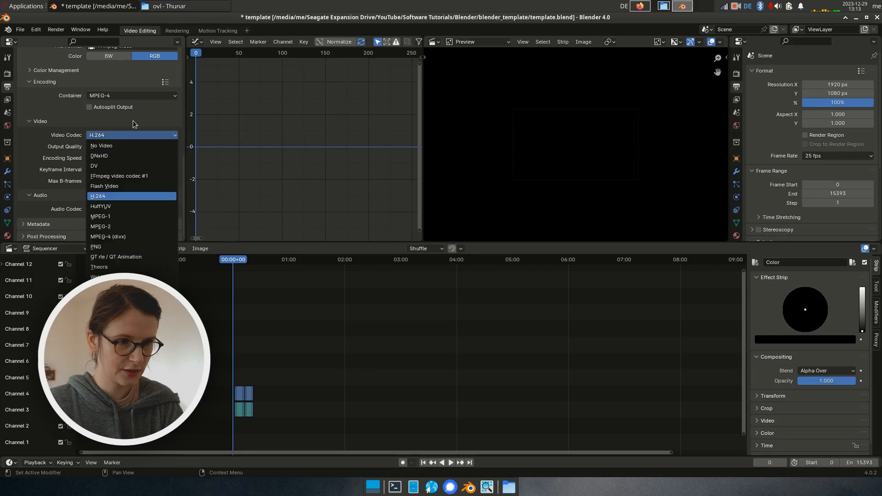
pyautogui.click(133, 120)
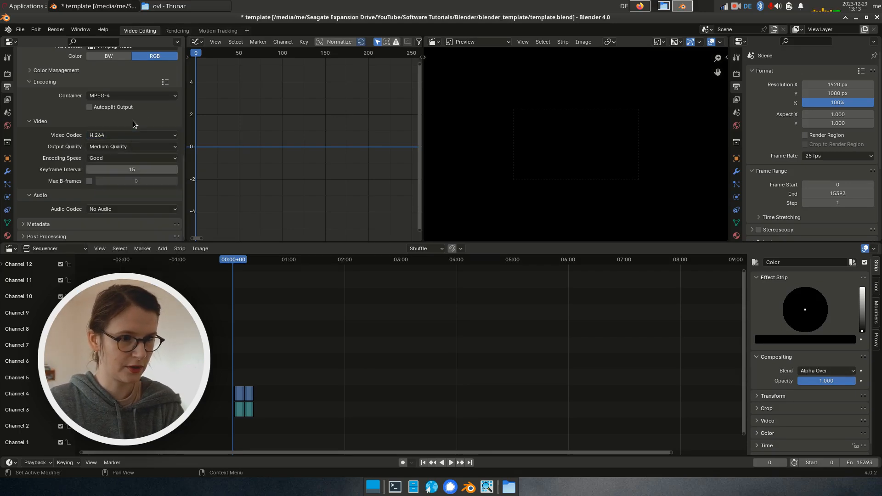
# Set the video output quality to Perceptually Lossless and choose Good as the encoding speed
pyautogui.click(126, 147)
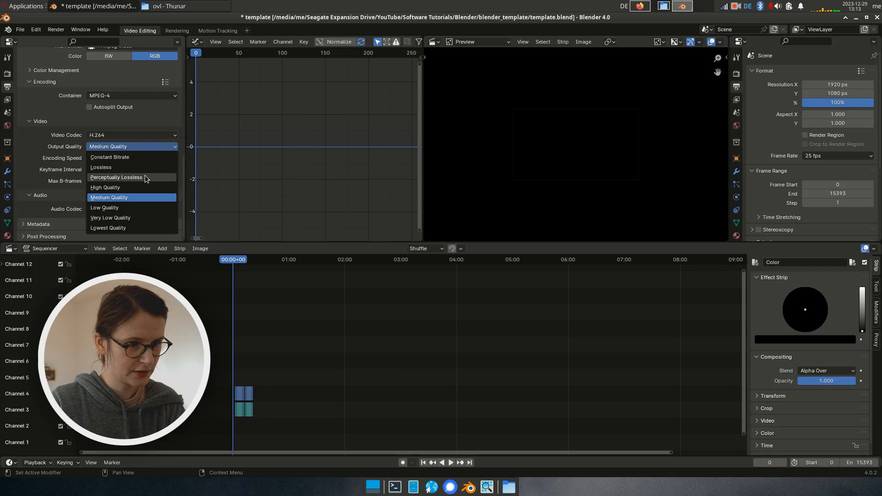
pyautogui.click(145, 176)
pyautogui.click(118, 158)
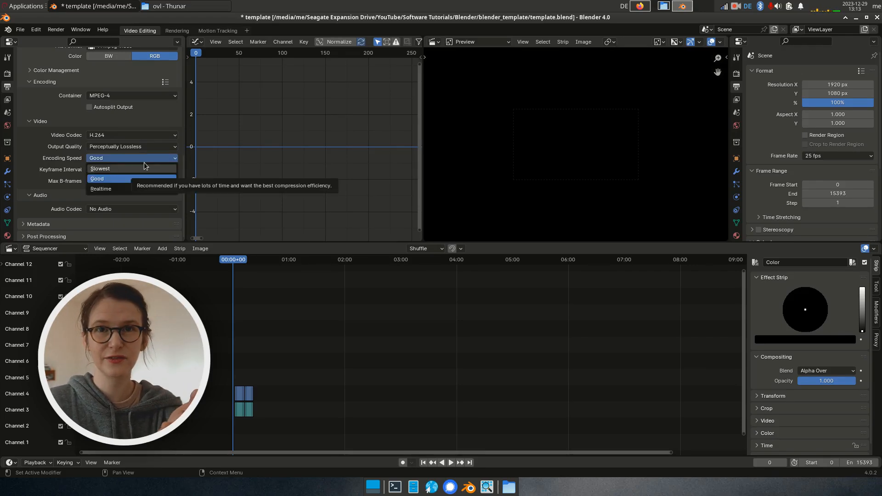
pyautogui.click(115, 188)
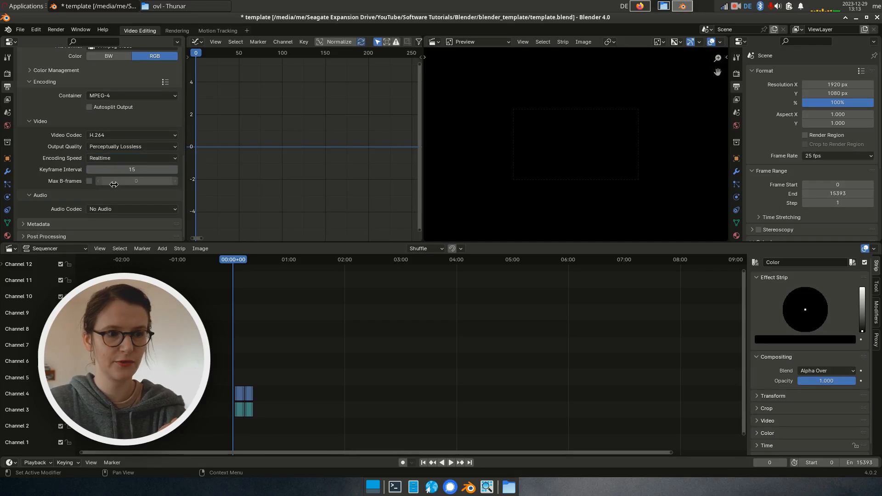
pyautogui.click(126, 158)
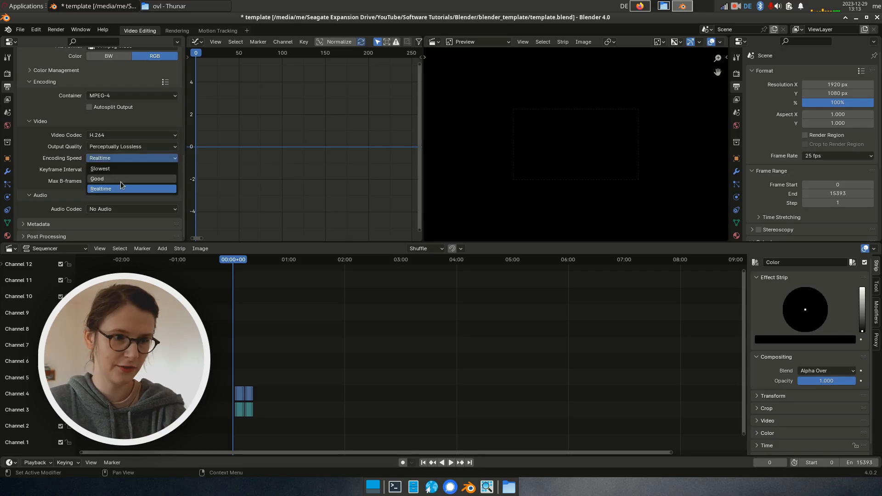
pyautogui.click(120, 178)
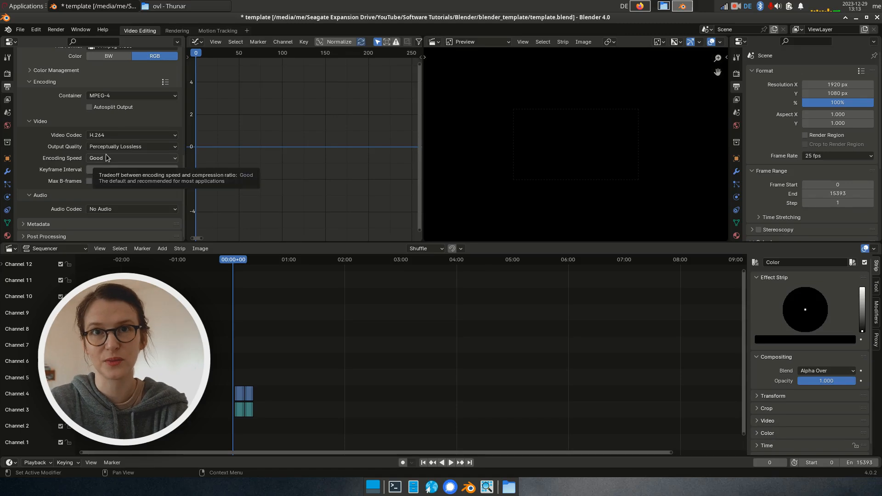
# Set the keyframe interval of the video encoding to 1
pyautogui.click(145, 172)
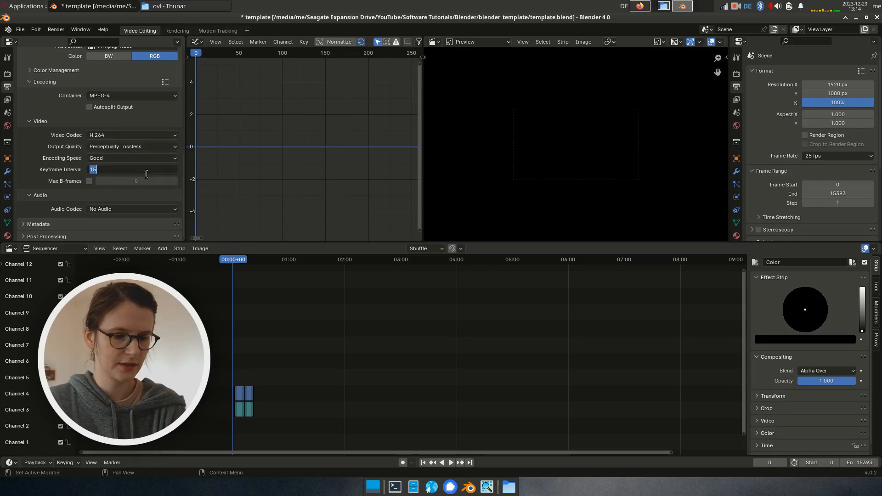
pyautogui.write('1')
pyautogui.press('Return')
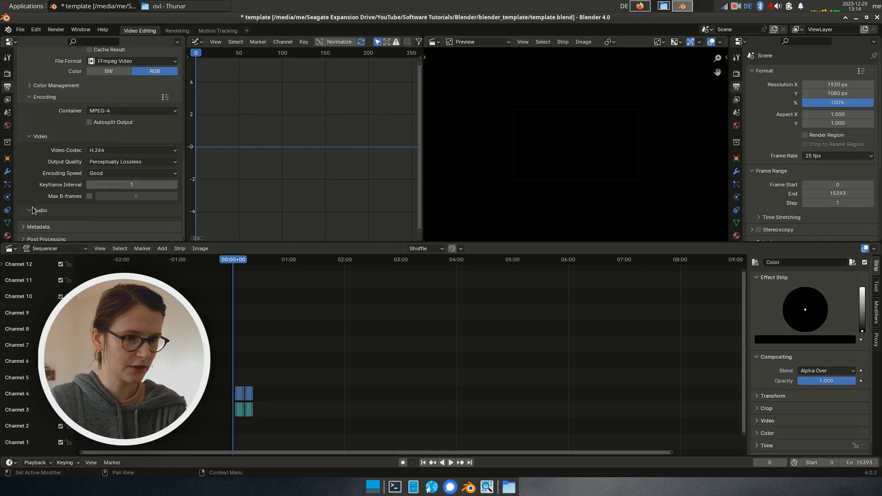
# Choose AAC as the audio codec and set the audio bitrate to 320
pyautogui.click(126, 209)
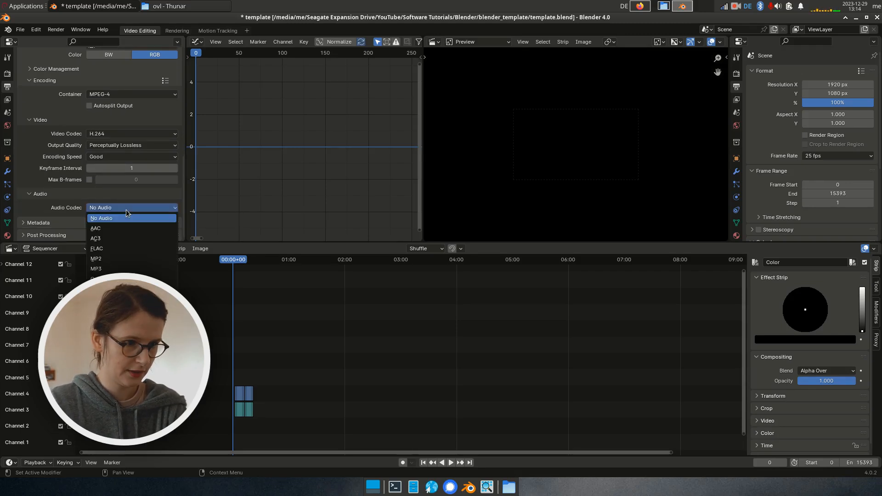
pyautogui.click(112, 228)
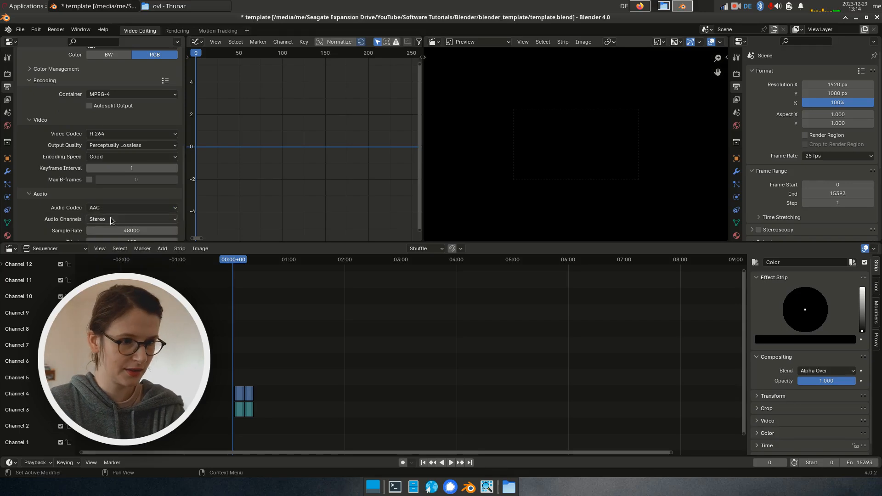
pyautogui.scroll(-2, 111, 217)
pyautogui.click(137, 193)
pyautogui.write('320')
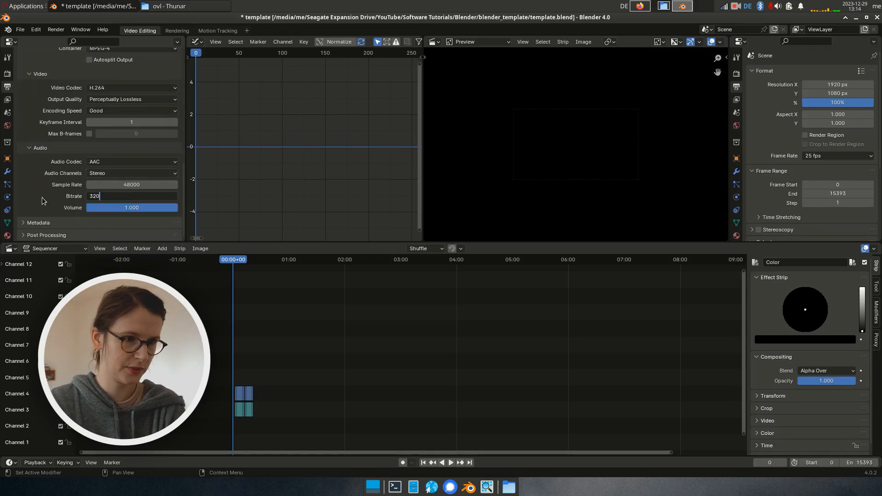
pyautogui.press('Return')
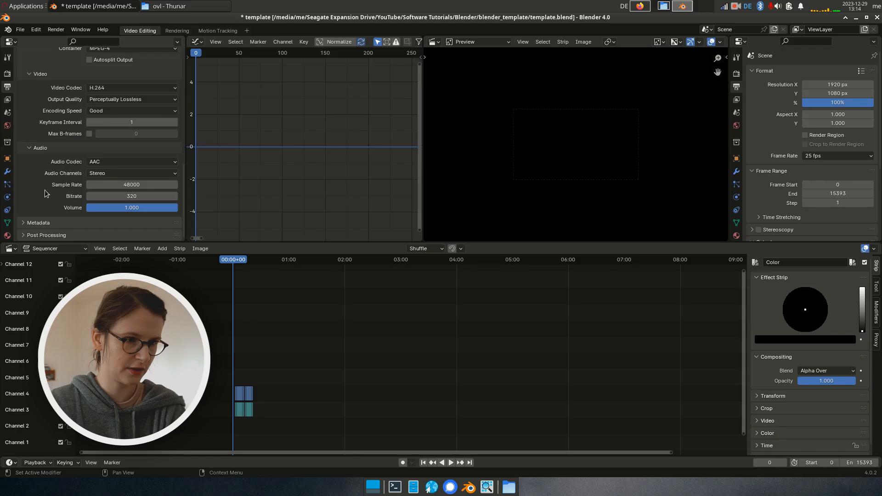
# Change the audio codec to MP3 and set the audio sample rate to 44100
pyautogui.click(103, 162)
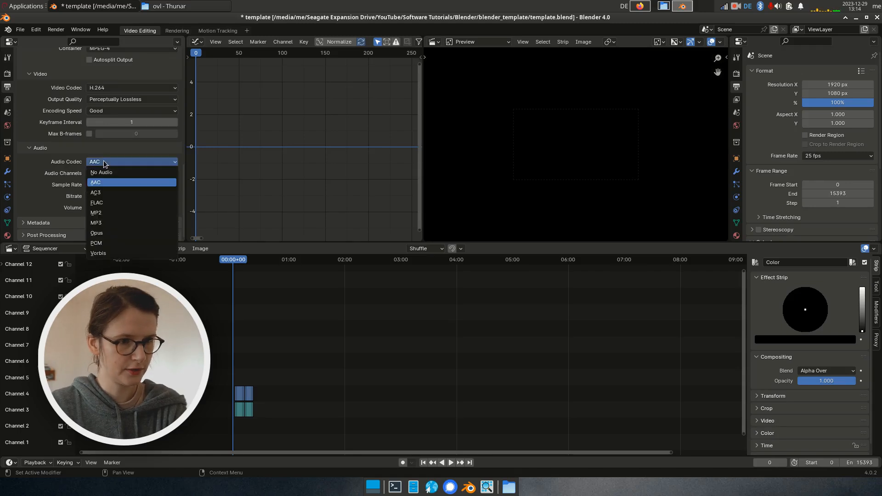
pyautogui.click(106, 226)
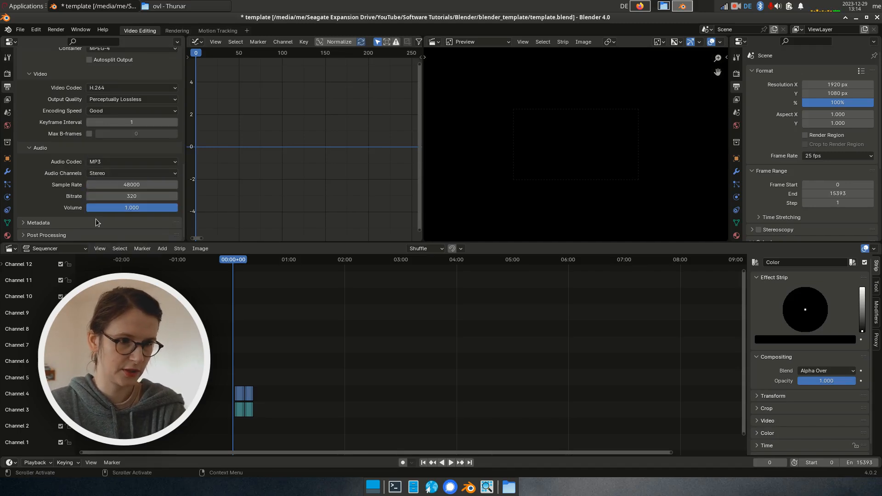
pyautogui.click(167, 181)
pyautogui.write('44100')
pyautogui.press('Return')
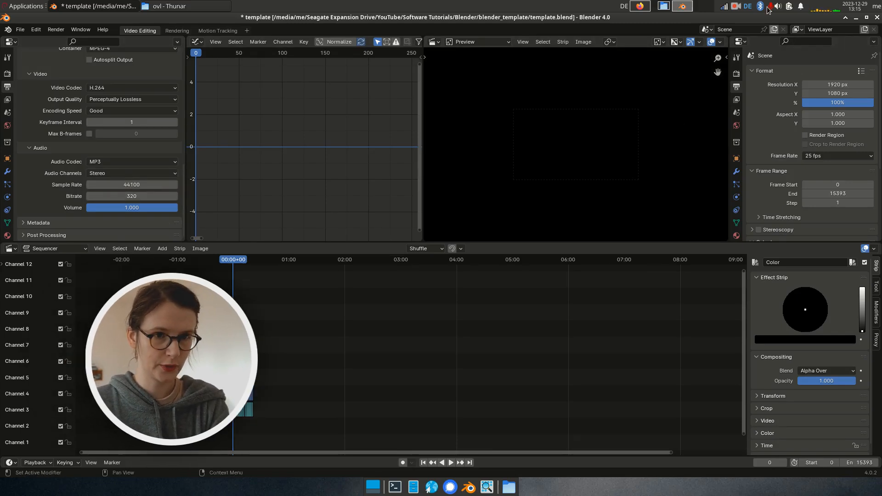
# Switch to Firefox and look up the audio recommendations in YouTube Help's encoding specifications for music videos
pyautogui.click(641, 6)
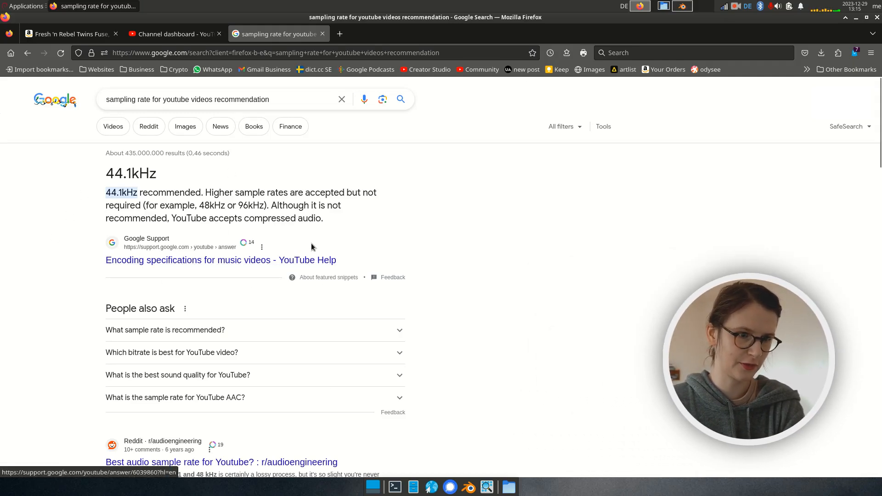
pyautogui.click(261, 265)
pyautogui.moveTo(133, 415); pyautogui.dragTo(147, 416)
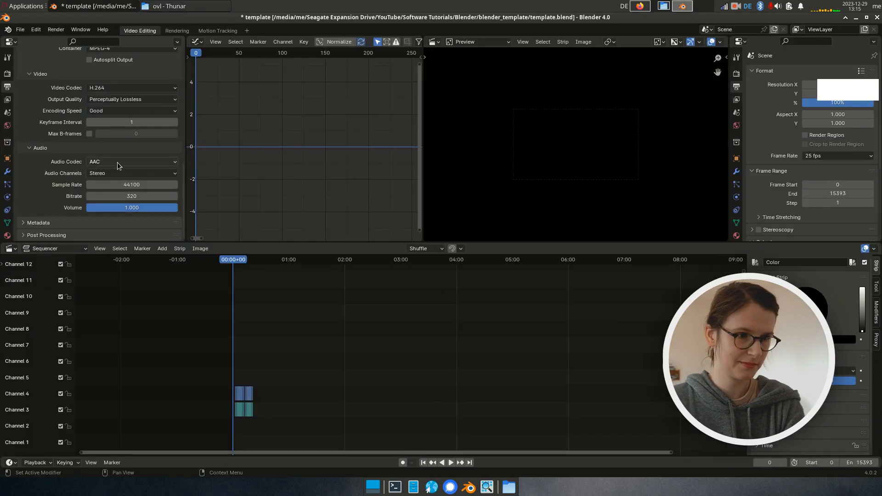
# Back in Blender, set the audio codec to AAC and review the video and audio encoding settings
pyautogui.click(117, 162)
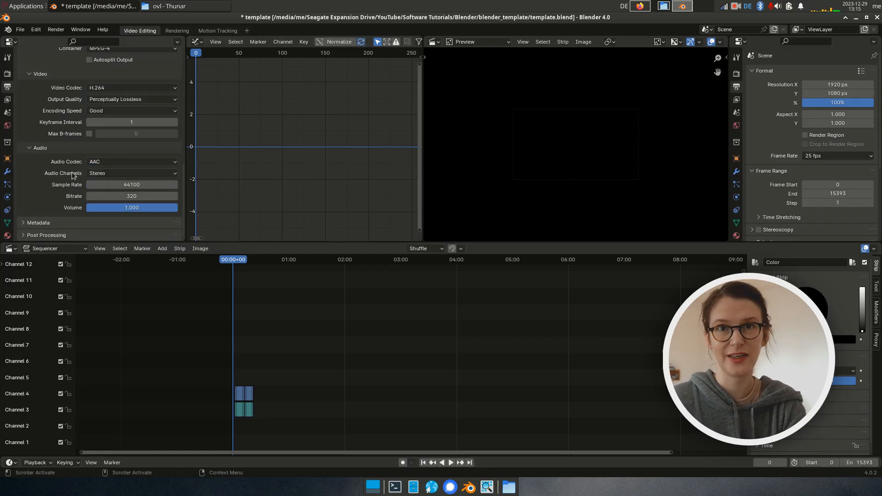
pyautogui.scroll(4, 138, 131)
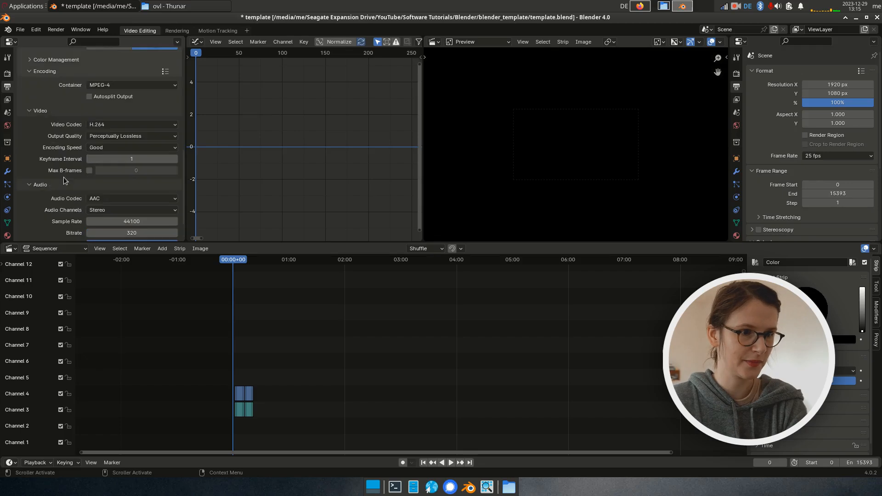
pyautogui.scroll(-4, 139, 133)
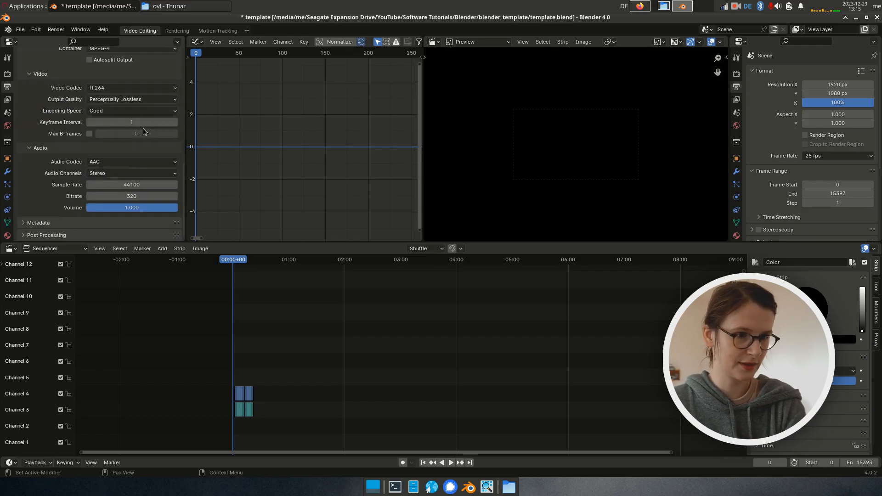
# Limit the included render metadata to Date and Time, and enable a note reading "(c) 2023"
pyautogui.click(36, 224)
pyautogui.scroll(-5, 31, 204)
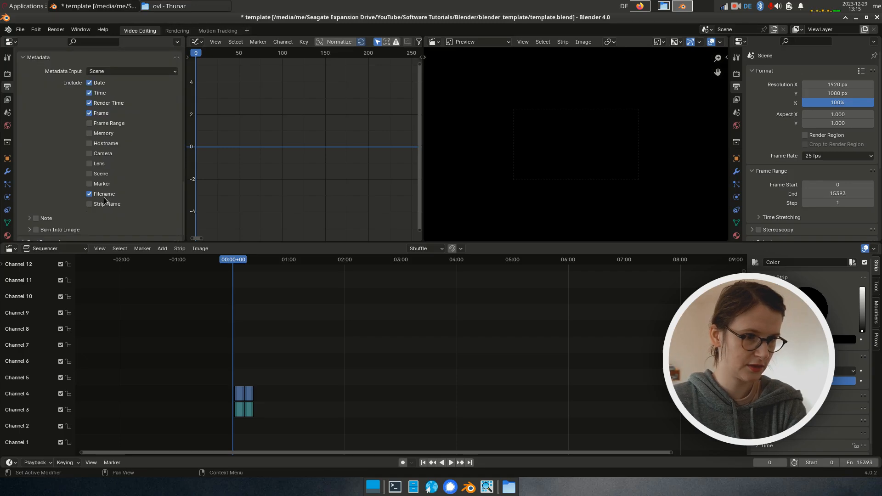
pyautogui.click(98, 197)
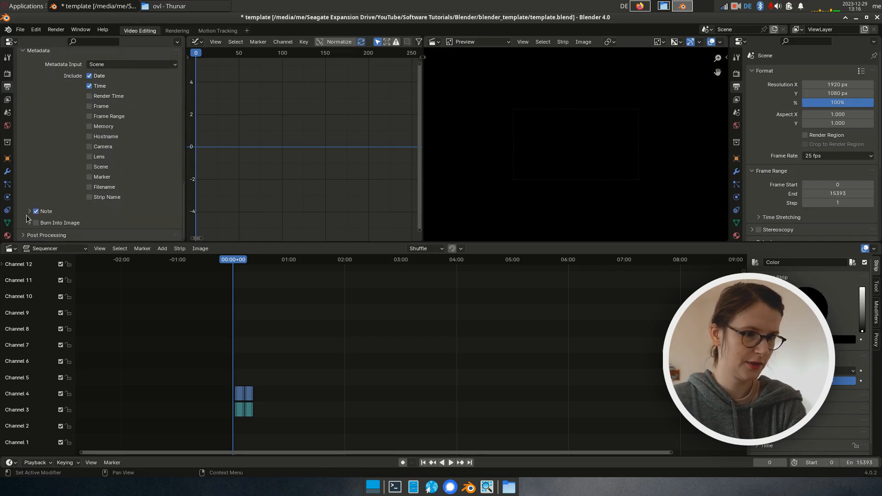
pyautogui.click(28, 214)
pyautogui.click(48, 225)
pyautogui.write('(c) 2023')
pyautogui.press('Return')
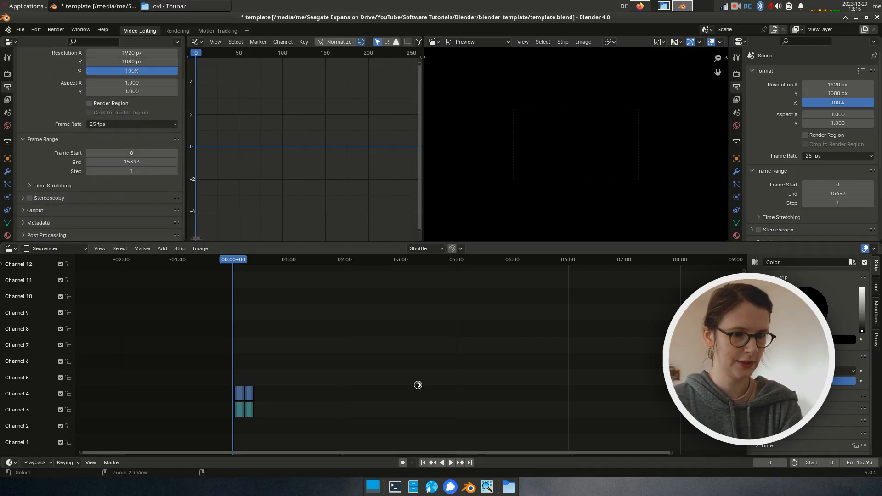
# Save template.blend and remove the second Properties editor by expanding the Preview area over it
pyautogui.hotkey('ctrl', 's')
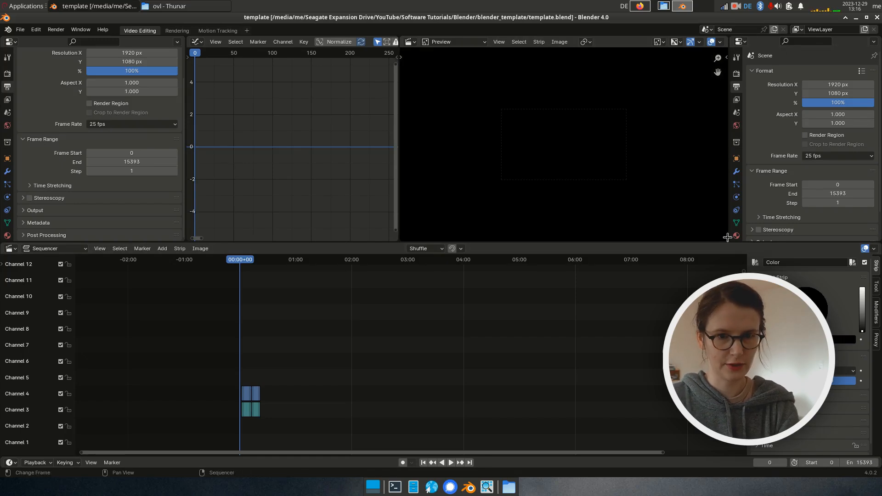
pyautogui.moveTo(726, 240); pyautogui.dragTo(800, 211)
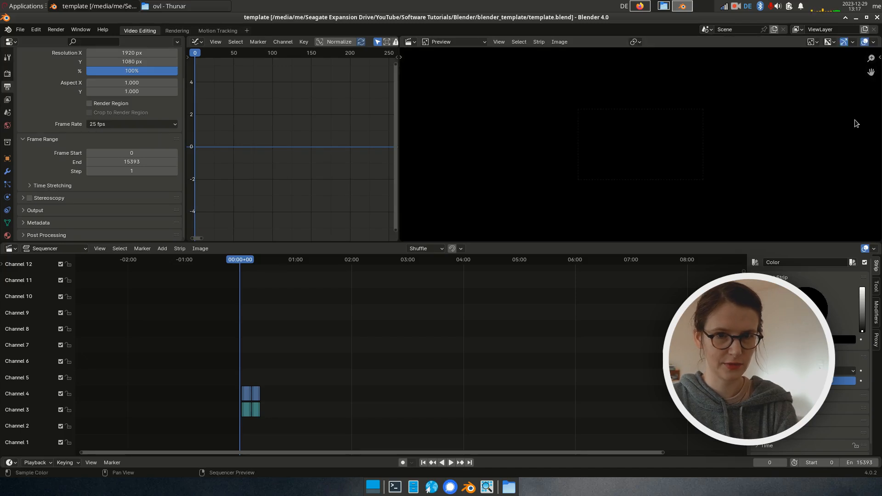
# Show the Preview sidebar's View settings, widen the sidebar slightly, and set the Proxy Render Size to 25%
pyautogui.moveTo(878, 58); pyautogui.dragTo(749, 73)
pyautogui.click(877, 80)
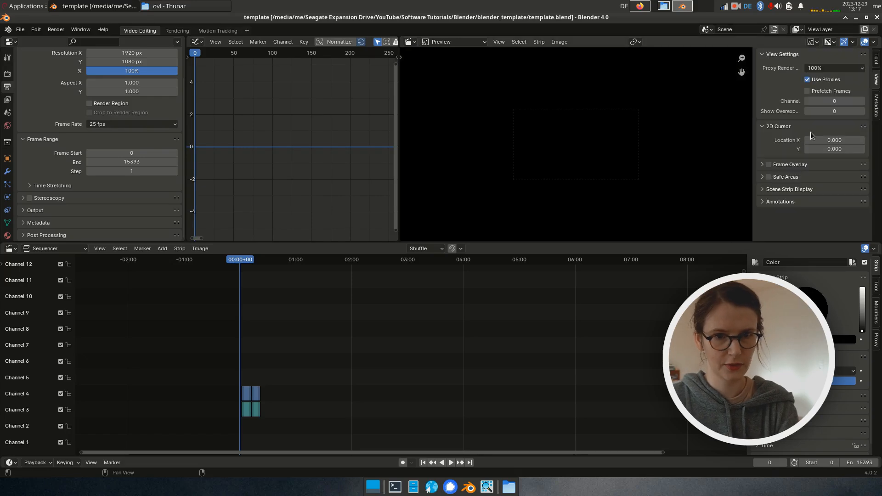
pyautogui.moveTo(750, 149); pyautogui.dragTo(740, 148)
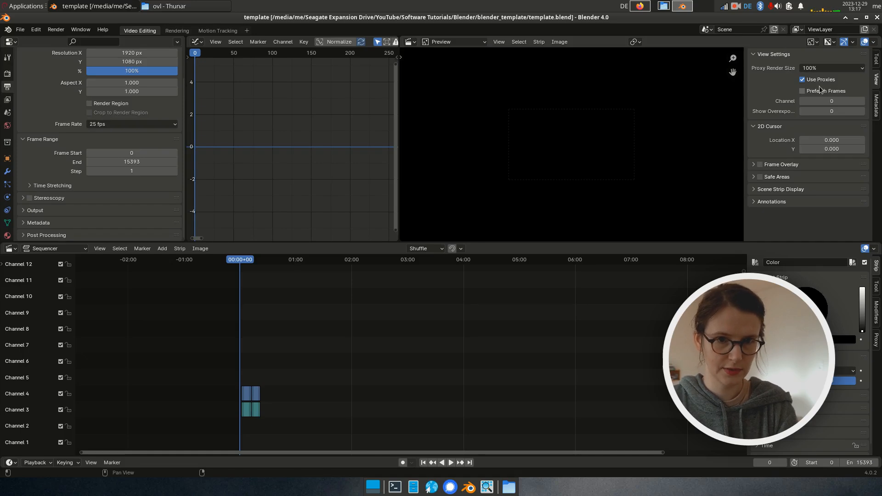
pyautogui.click(820, 68)
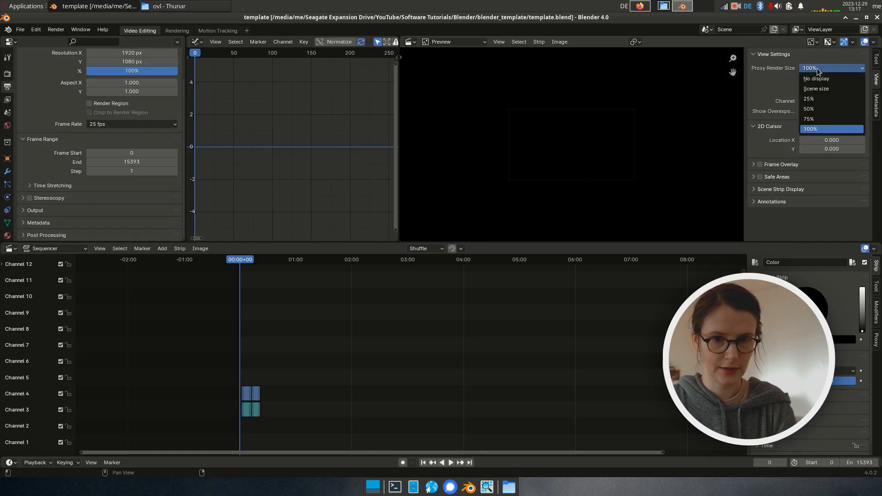
pyautogui.click(820, 97)
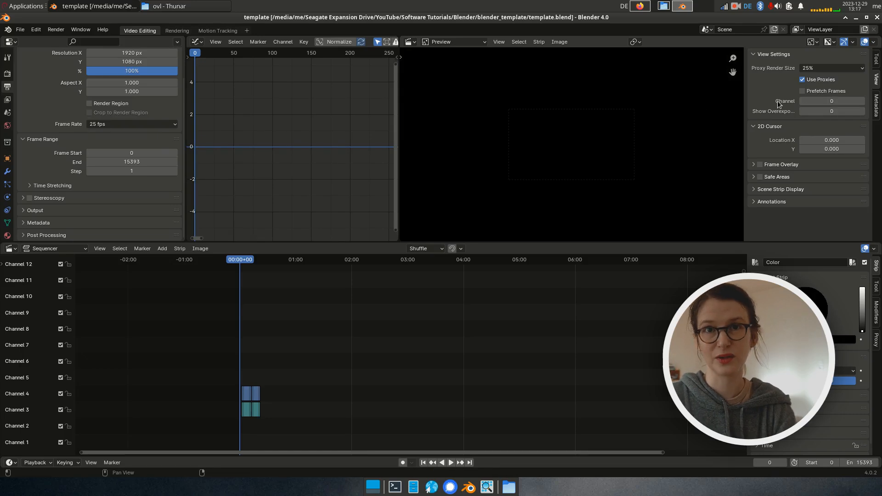
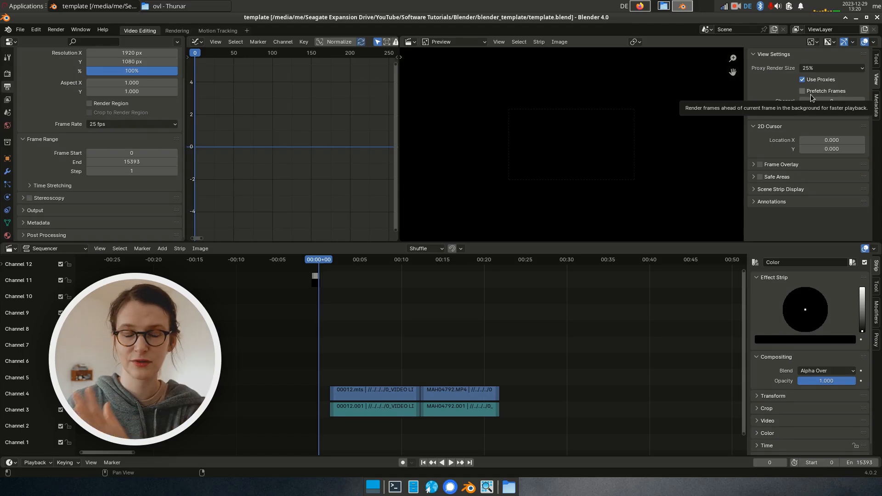
# Scrub the playhead to about 00:13+20, inspect the vase clip in the preview at different magnifications, and review the Proxy Render Size options
pyautogui.press('space')
pyautogui.moveTo(375, 268); pyautogui.dragTo(433, 279)
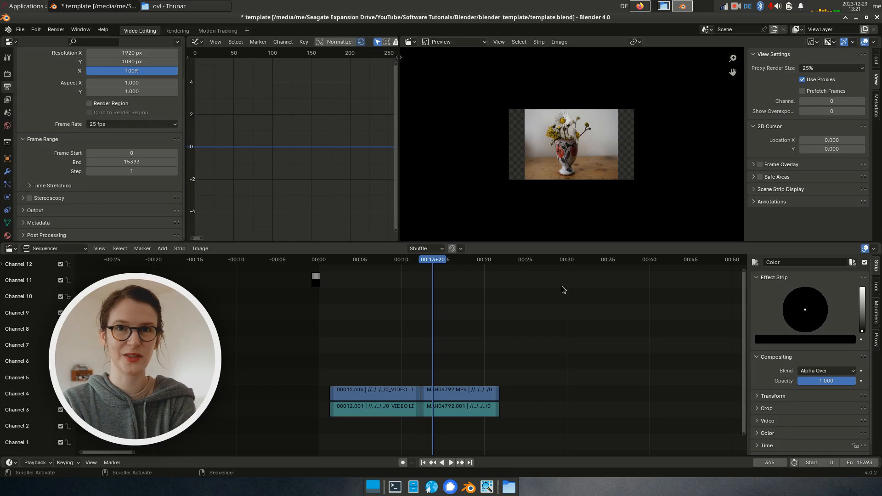
pyautogui.scroll(1, 593, 128)
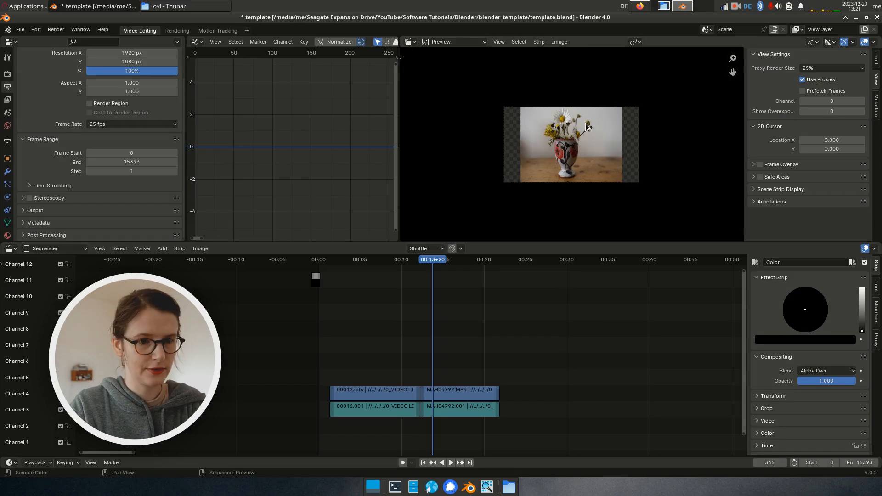
pyautogui.scroll(5, 610, 122)
pyautogui.scroll(-5, 611, 122)
pyautogui.scroll(5, 611, 122)
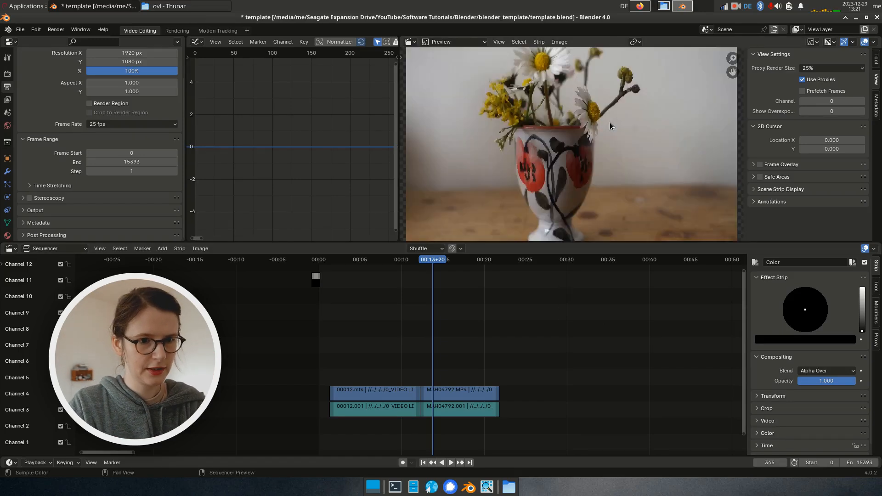
pyautogui.scroll(2, 611, 123)
pyautogui.press('KP_4')
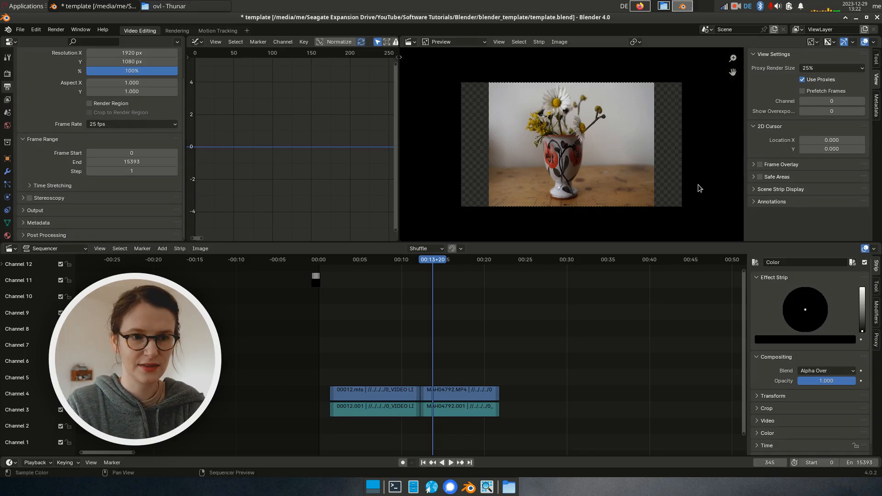
pyautogui.click(860, 69)
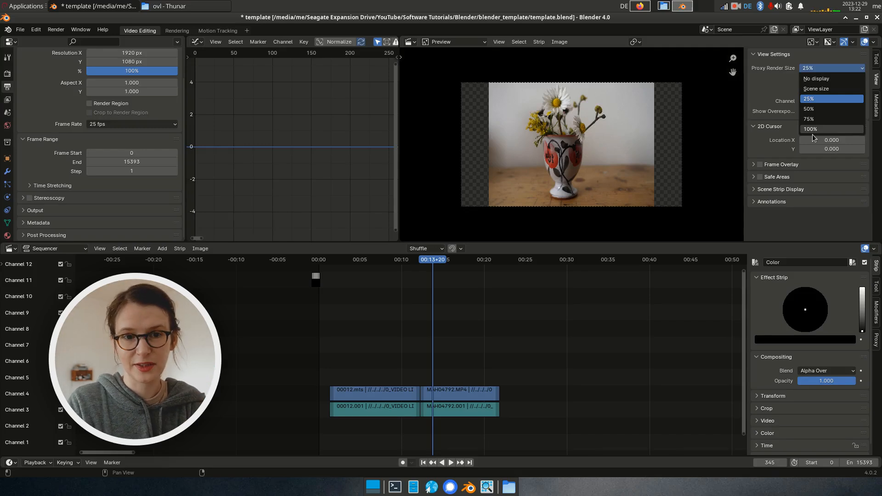
pyautogui.click(841, 69)
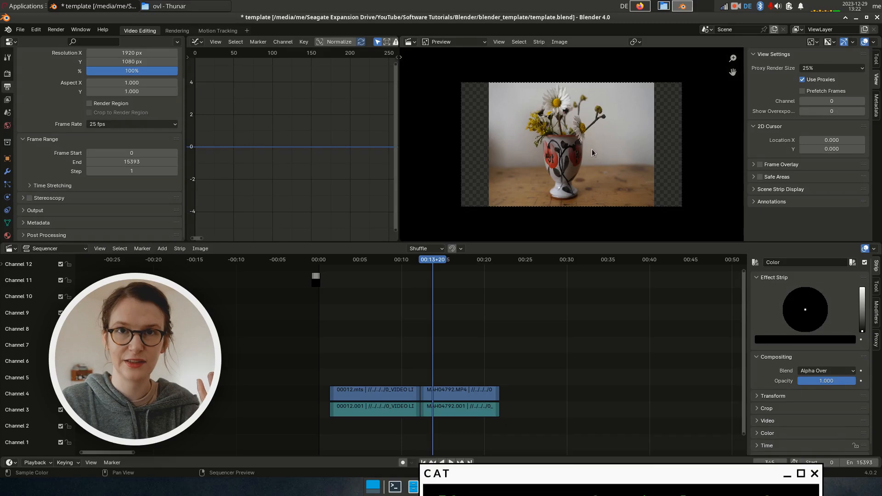
# Enlarge the Sequencer area upward and return the playhead to frame 0
pyautogui.moveTo(382, 243); pyautogui.dragTo(382, 213)
pyautogui.moveTo(646, 295); pyautogui.dragTo(484, 291, button='middle')
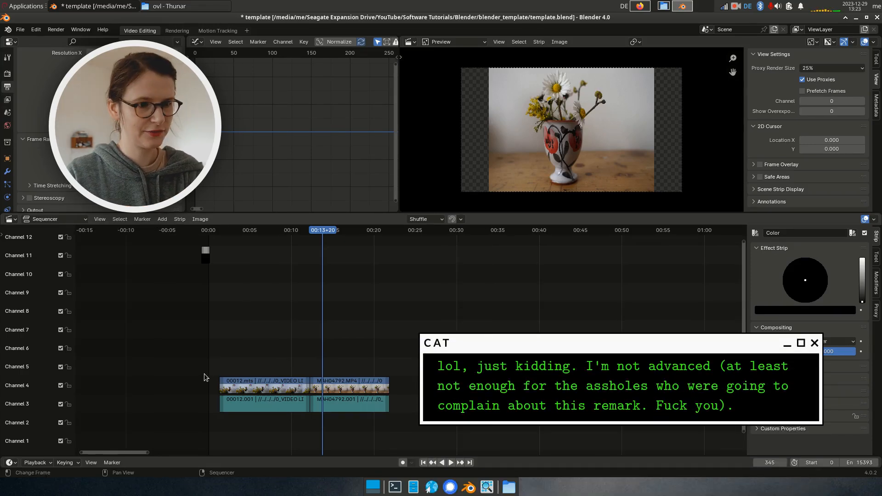
pyautogui.keyDown('shift'); pyautogui.rightClick(195, 379); pyautogui.keyUp('shift')
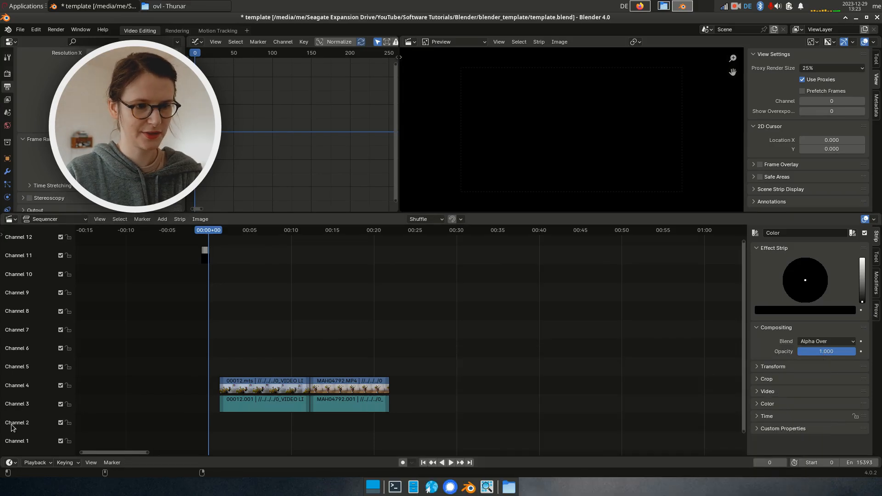
# Rename Channel 2 as "audio" and Channel 3 as "audio 2"
pyautogui.doubleClick(16, 422)
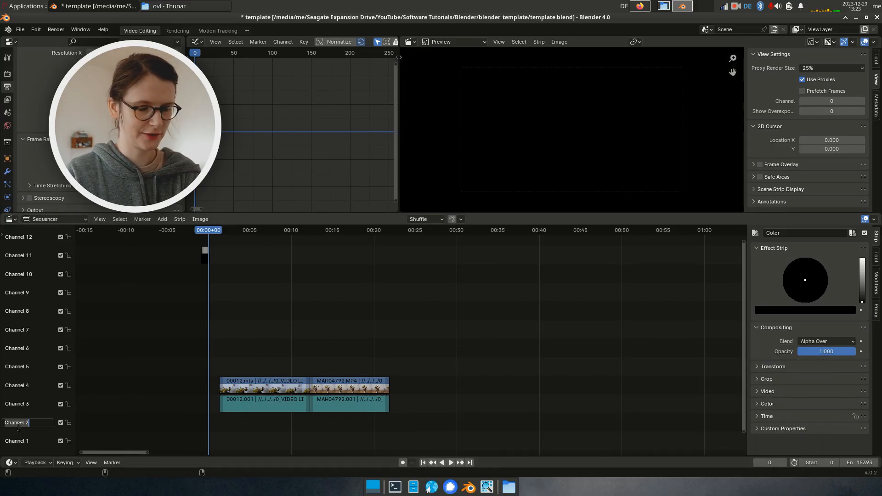
pyautogui.write('audio')
pyautogui.press('Return')
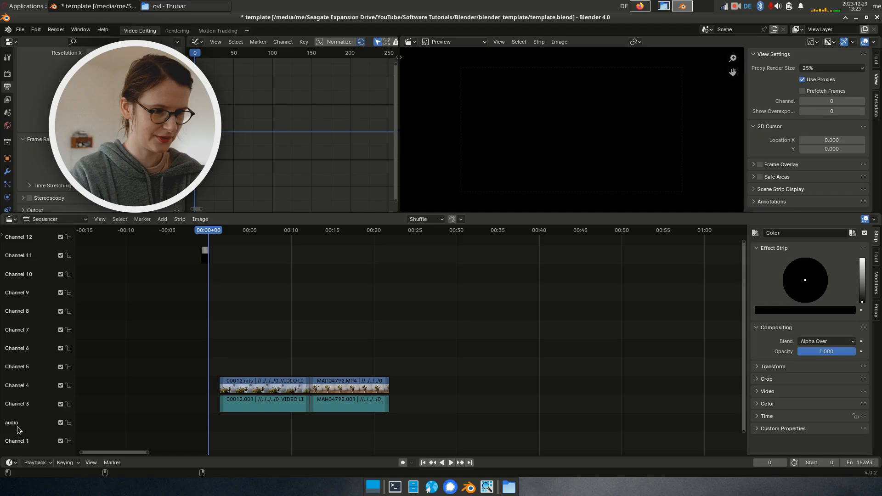
pyautogui.doubleClick(14, 403)
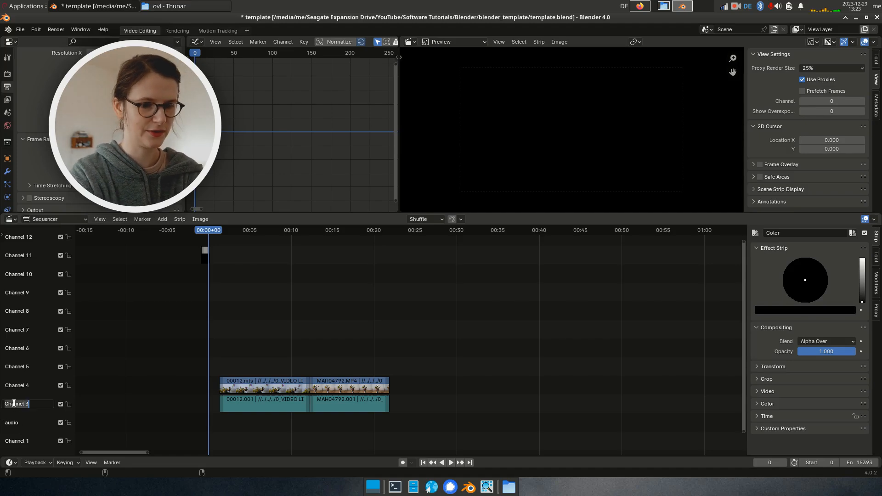
pyautogui.write('audio 2')
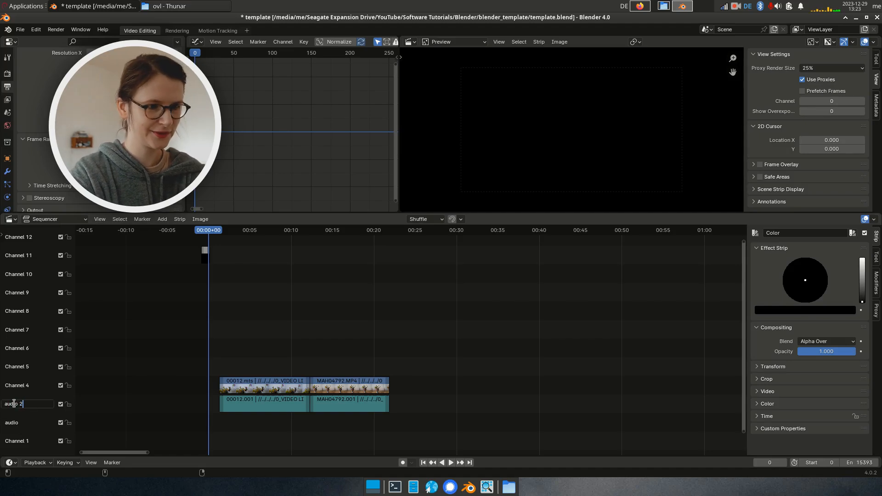
pyautogui.press('Return')
# Rename Channel 4 as "video" and Channel 1 as "xxx"
pyautogui.doubleClick(19, 386)
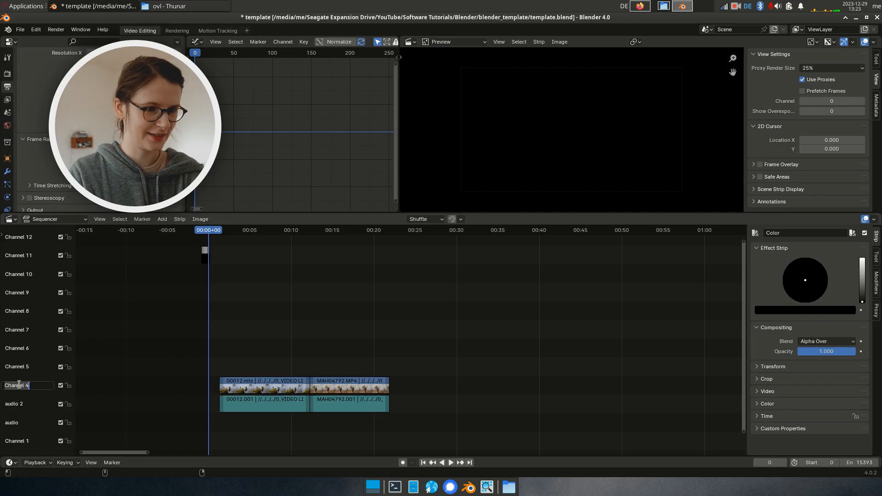
pyautogui.write('video')
pyautogui.press('Return')
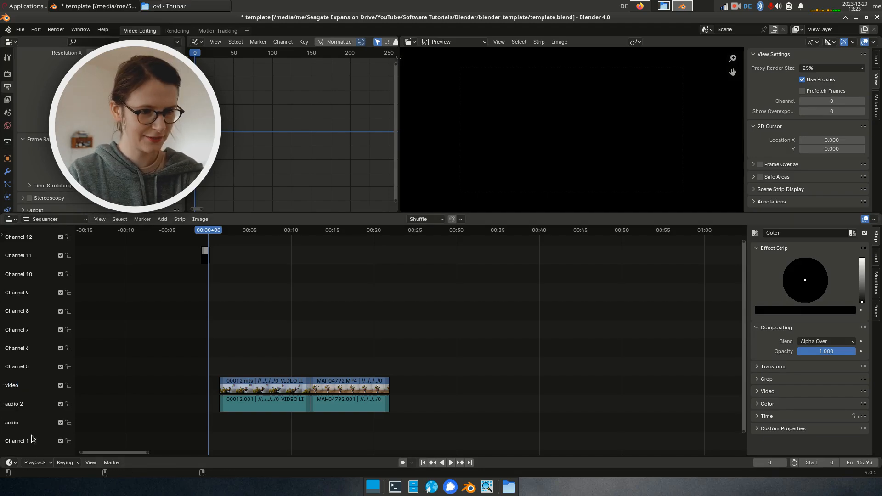
pyautogui.doubleClick(18, 442)
pyautogui.write('xxx')
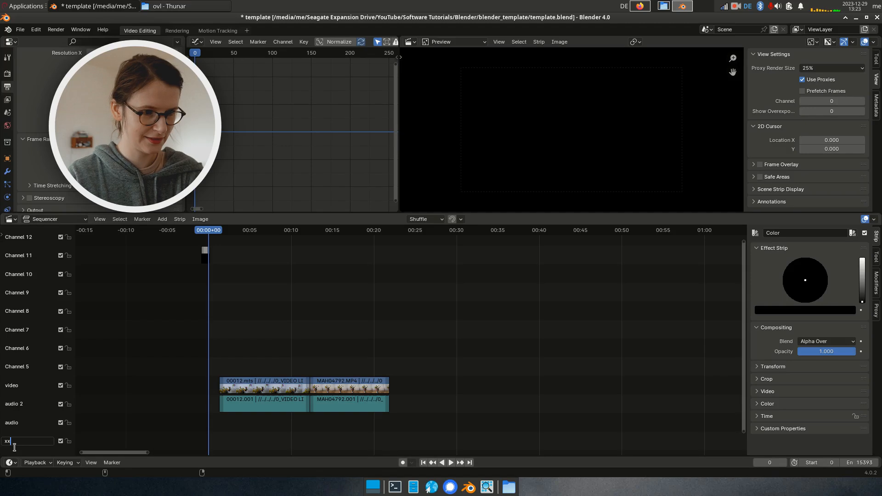
pyautogui.press('Return')
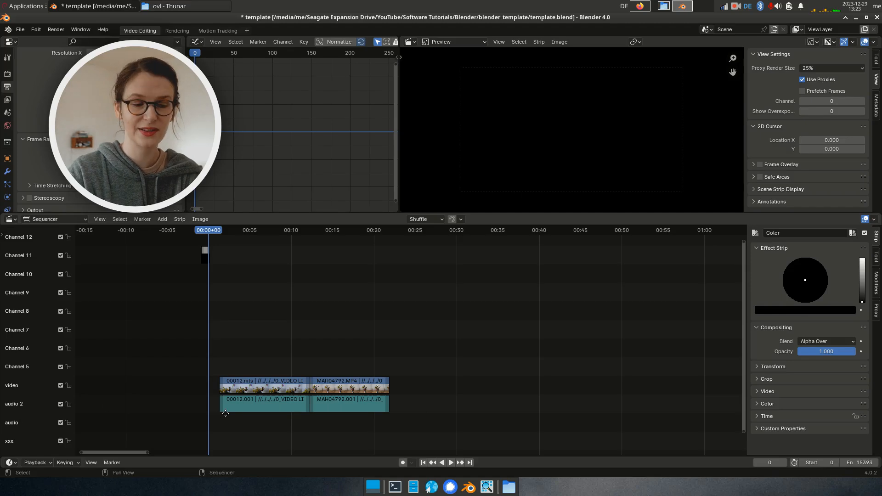
# Rename Channel 5 as "adjustment" and Channel 6 as "text"
pyautogui.keyDown('ctrl'); pyautogui.hscroll(-2, 225, 412); pyautogui.keyUp('ctrl')
pyautogui.keyDown('ctrl'); pyautogui.hscroll(6, 227, 410); pyautogui.keyUp('ctrl')
pyautogui.doubleClick(18, 367)
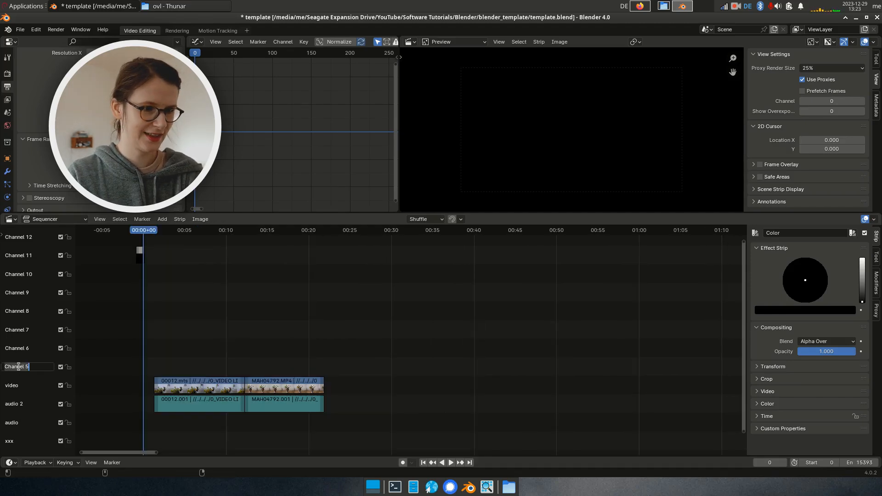
pyautogui.write('adjustment')
pyautogui.press('Return')
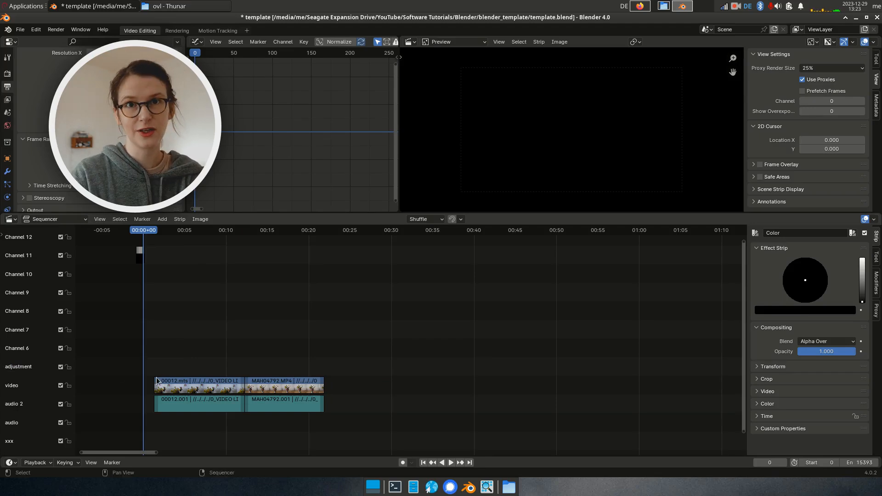
pyautogui.doubleClick(8, 354)
pyautogui.write('text')
pyautogui.press('Return')
# Rename Channel 7 as "ovl" and Channel 8 as "music sfx"
pyautogui.doubleClick(13, 330)
pyautogui.write('ovl')
pyautogui.press('Return')
pyautogui.doubleClick(15, 313)
pyautogui.write('music sfx')
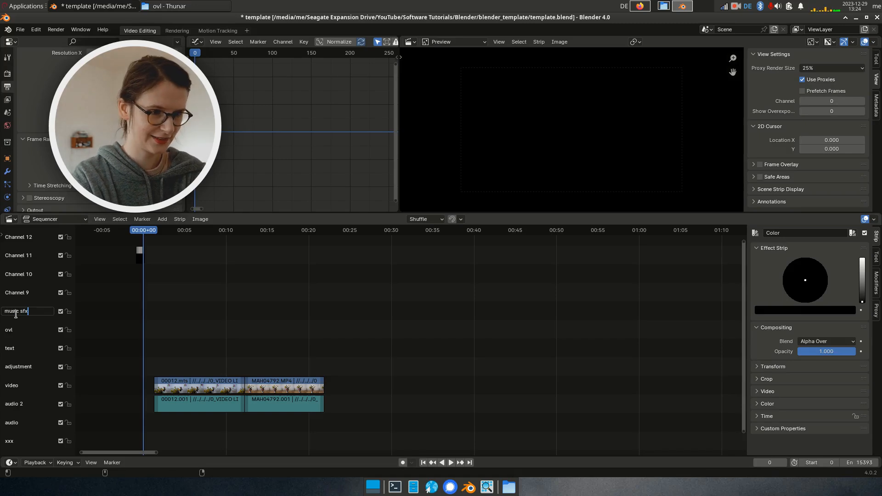
pyautogui.press('Return')
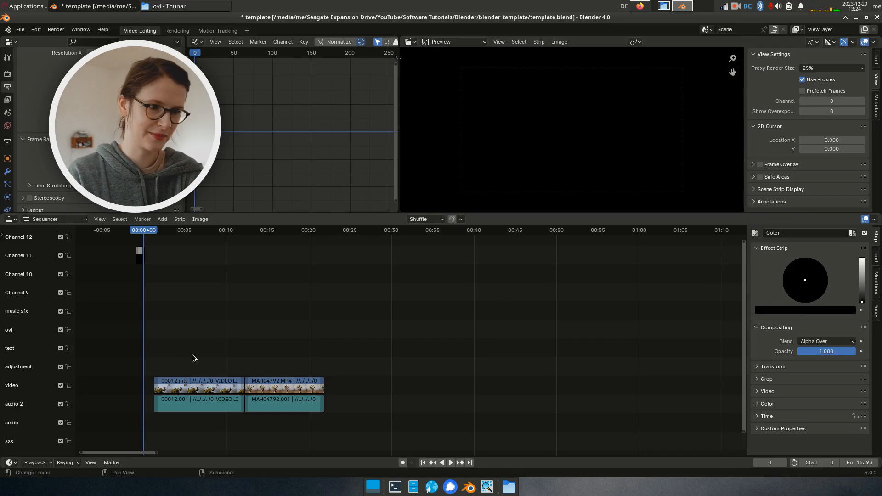
# Lengthen the black color strip in Channel 11 to about 200 frames and move it to the music sfx channel, overlapping frame 0
pyautogui.moveTo(239, 339); pyautogui.dragTo(205, 333, button='middle')
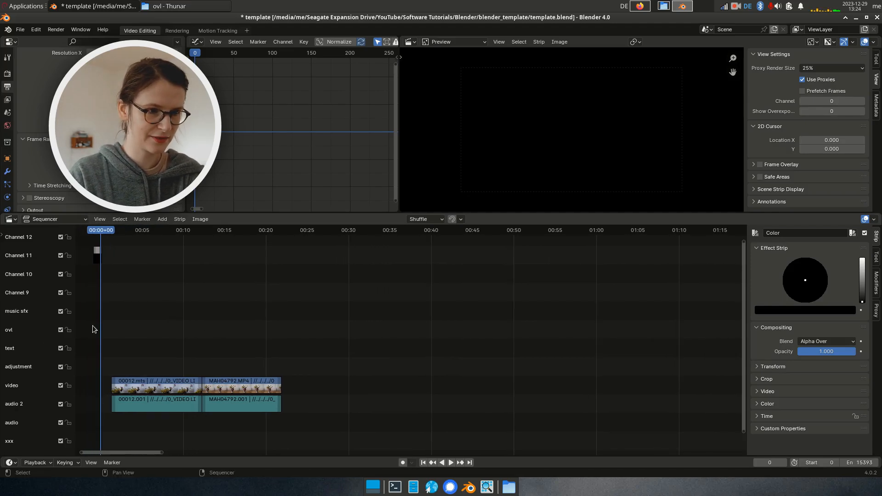
pyautogui.click(97, 257)
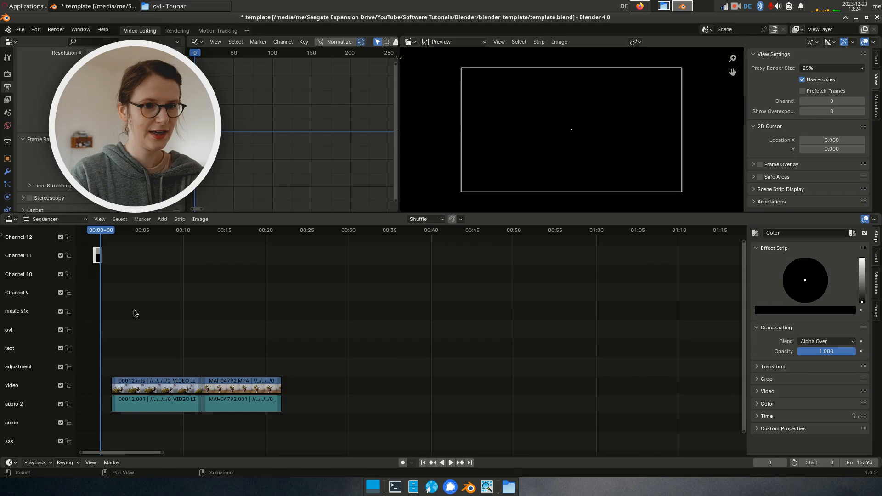
pyautogui.click(110, 265)
pyautogui.moveTo(156, 292); pyautogui.dragTo(284, 304, button='middle')
pyautogui.click(224, 256)
pyautogui.press('g')
pyautogui.click(197, 265)
pyautogui.click(198, 271)
pyautogui.moveTo(344, 364); pyautogui.dragTo(294, 356, button='middle')
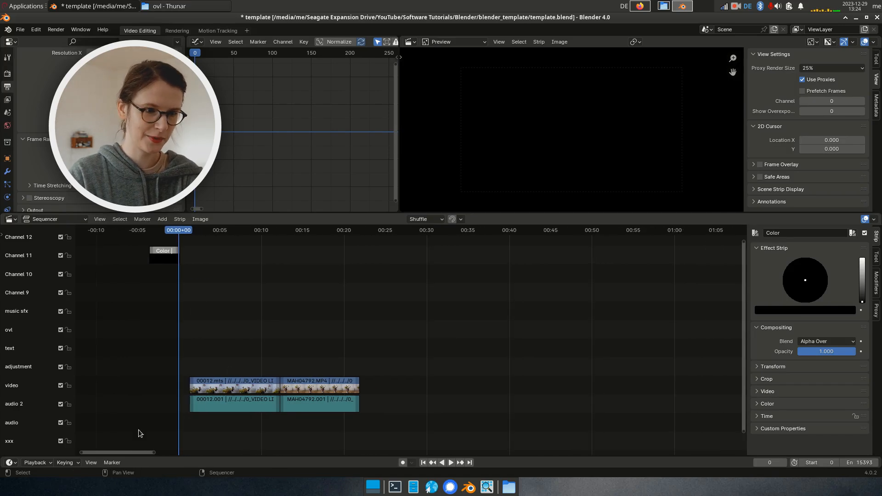
pyautogui.click(174, 260)
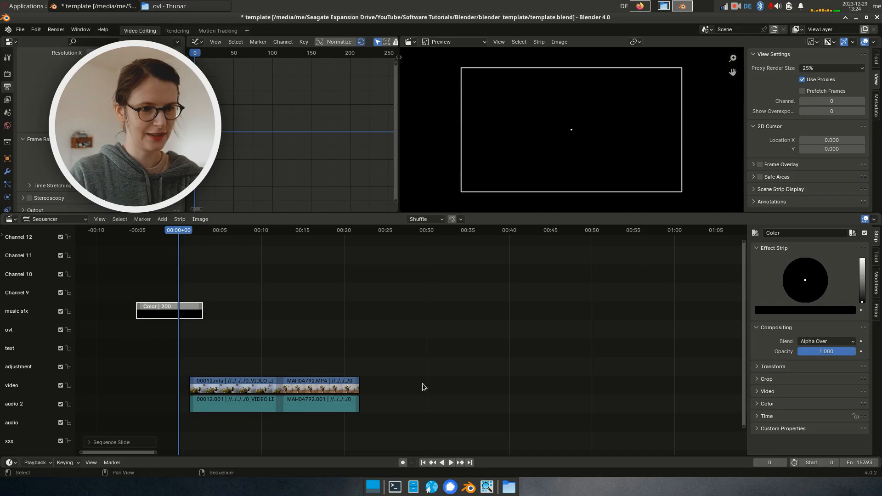
# Split the color strip in the music sfx channel at frame 0 and delete the part after the playhead
pyautogui.moveTo(213, 343); pyautogui.dragTo(222, 313, button='middle')
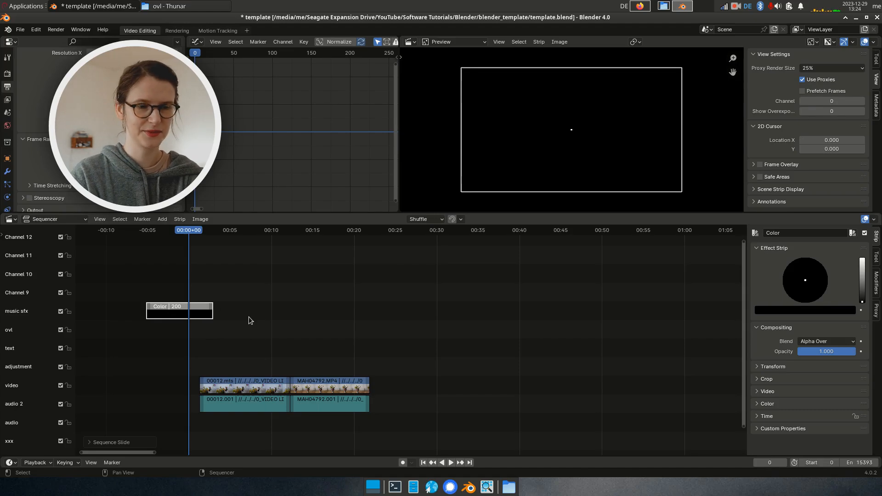
pyautogui.moveTo(174, 312)
pyautogui.mouseDown()
pyautogui.moveTo(146, 313)
pyautogui.moveTo(176, 313)
pyautogui.mouseUp()
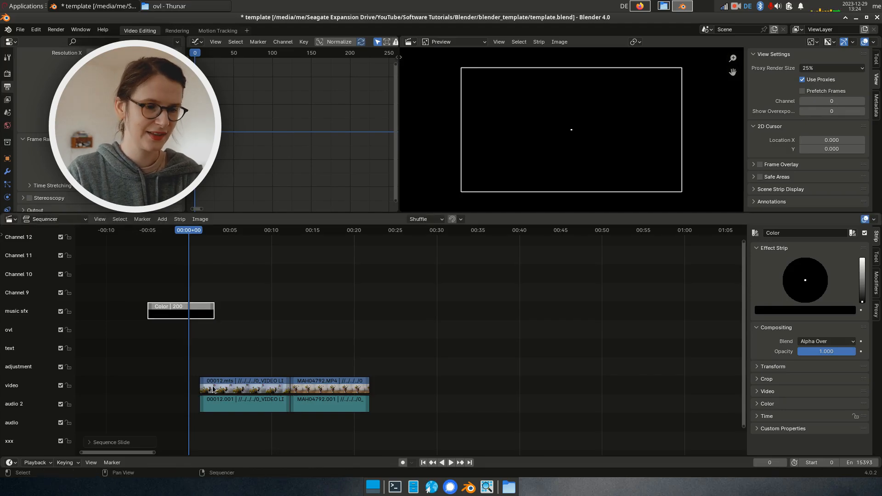
pyautogui.press('k')
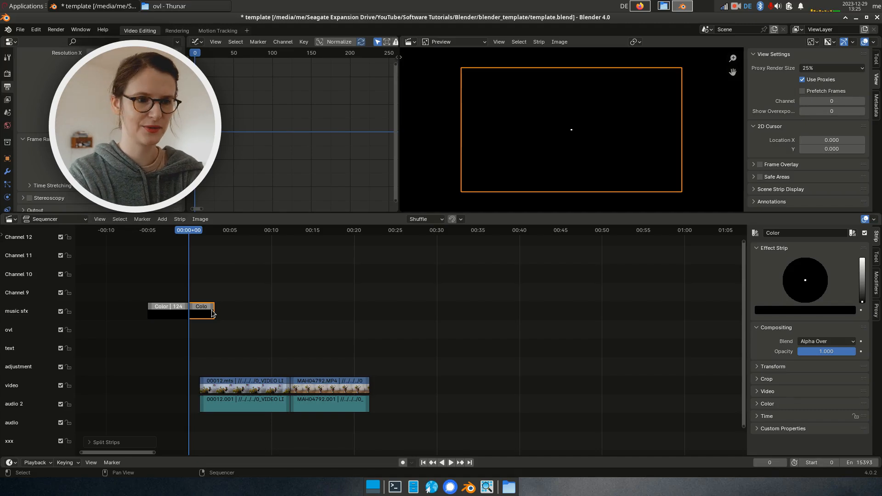
pyautogui.press('Delete')
# Copy the remaining color strip and paste the duplicate at frame 0 in the music sfx channel
pyautogui.click(170, 318)
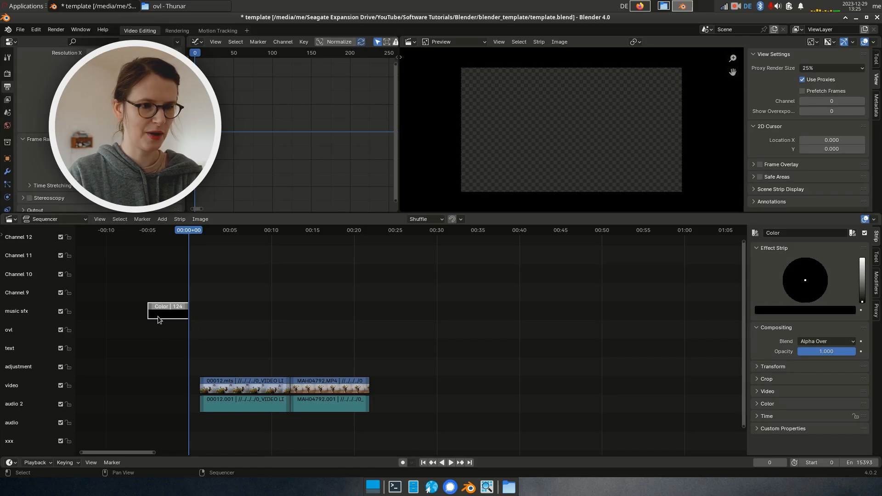
pyautogui.hotkey('ctrl', 'c')
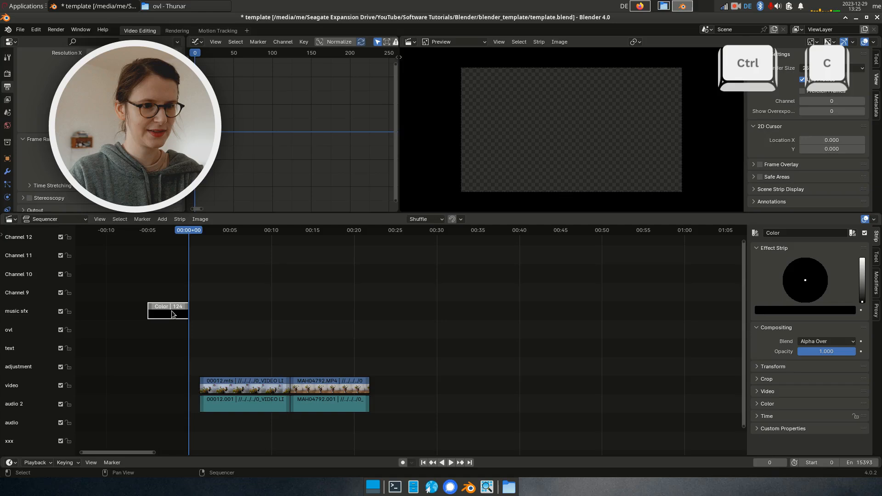
pyautogui.hotkey('ctrl', 'v')
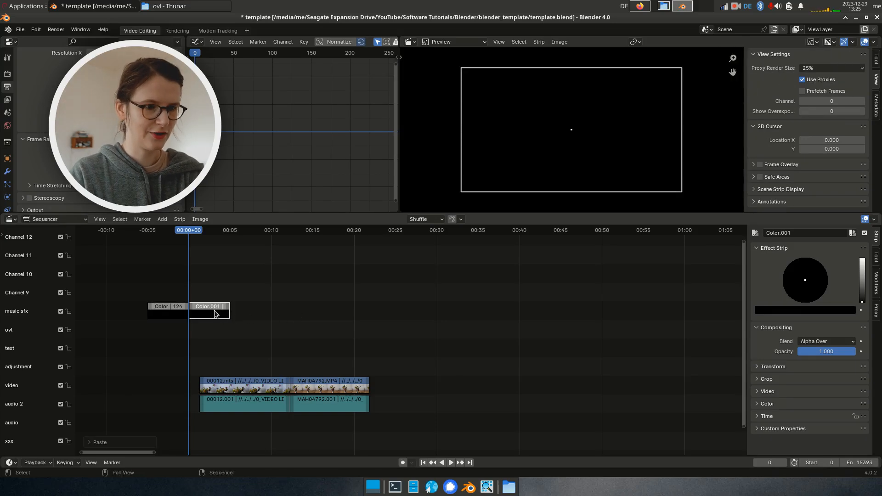
# Move the pasted color strip down to the ovl channel and paste three more copies at frame 0
pyautogui.press('g')
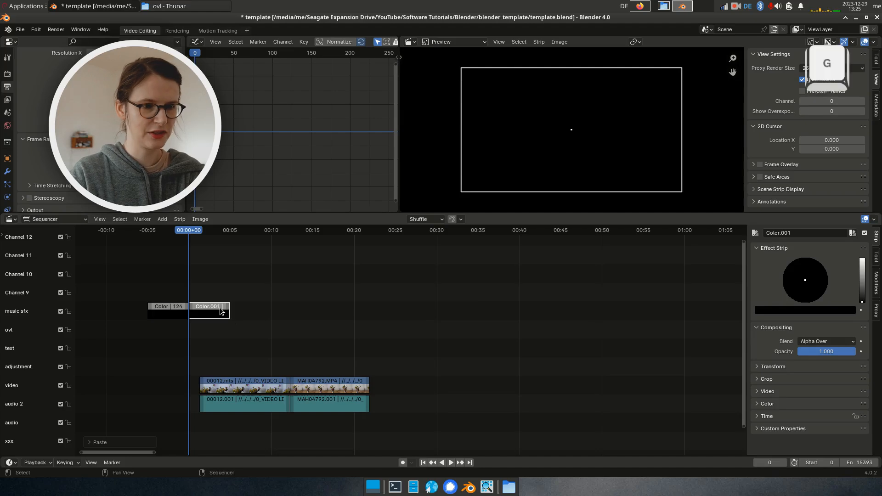
pyautogui.press('y')
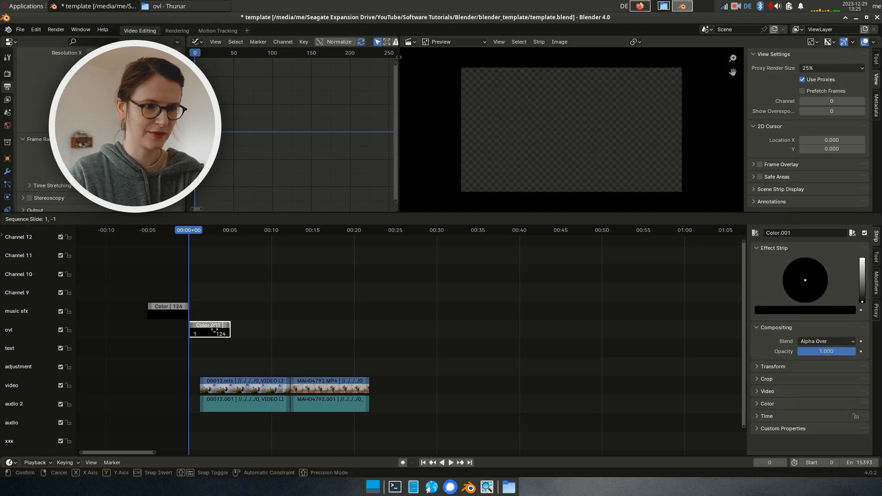
pyautogui.click(224, 330)
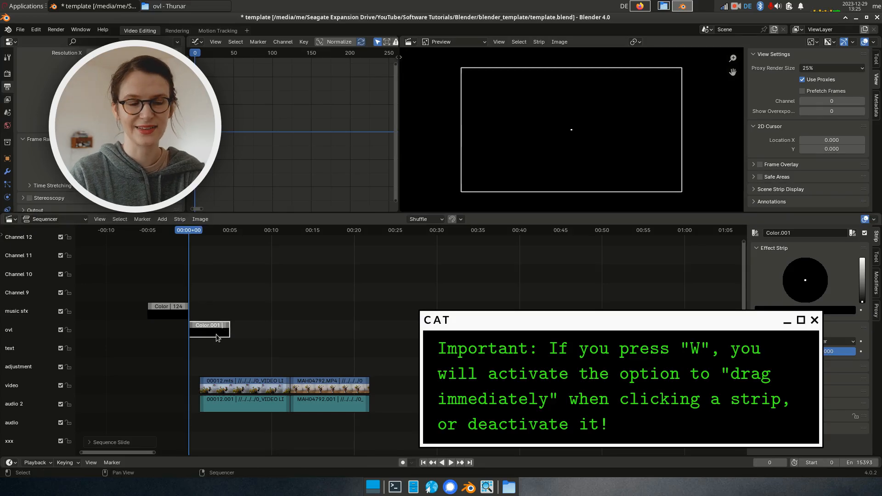
pyautogui.hotkey('ctrl', 'v')
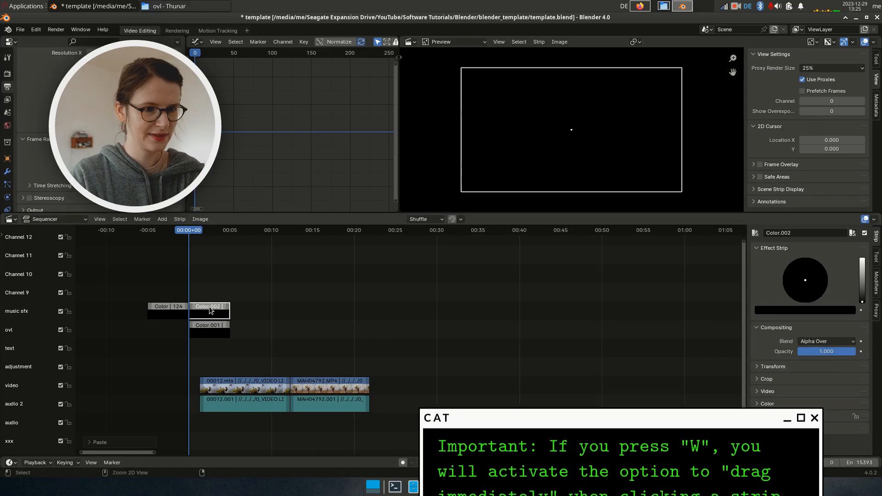
pyautogui.hotkey('ctrl', 'v')
pyautogui.hotkey('ctrl', 'v')
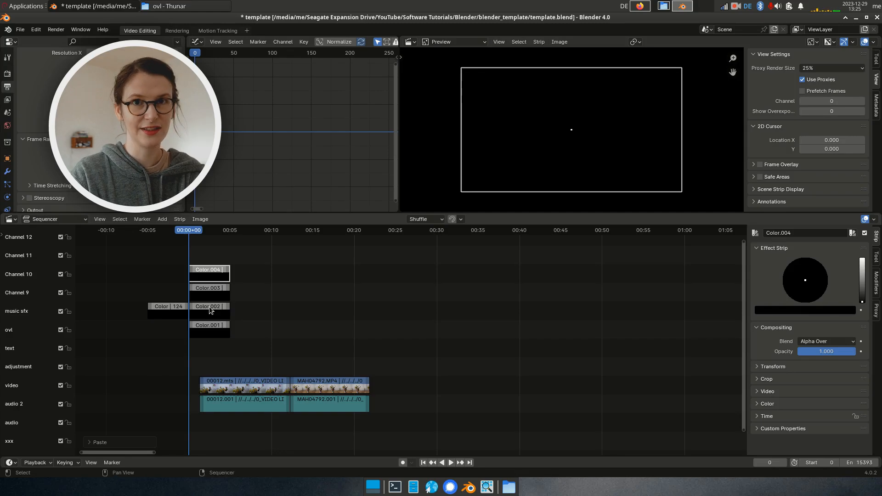
# Place the first copy ahead of the original strip in the ovl channel, and stack the other three copies above the original, ending at frame 0
pyautogui.moveTo(222, 324); pyautogui.dragTo(217, 323)
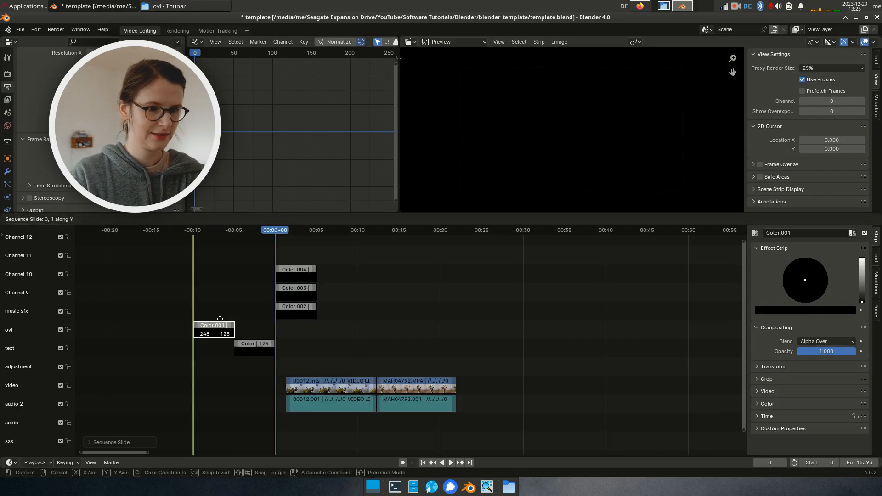
pyautogui.moveTo(354, 333); pyautogui.dragTo(259, 248)
pyautogui.moveTo(305, 266); pyautogui.dragTo(278, 299)
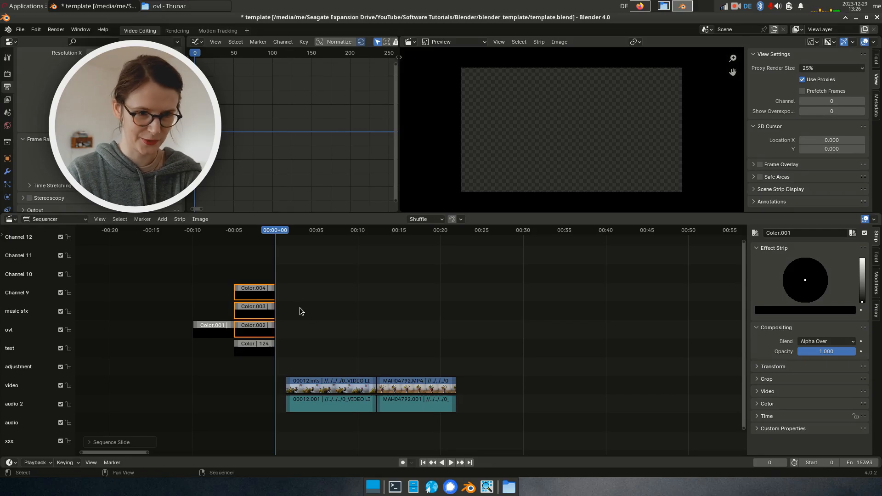
# Move the four stacked color strips down three channels, with the lowest one in the audio 2 channel
pyautogui.moveTo(315, 355); pyautogui.dragTo(259, 291)
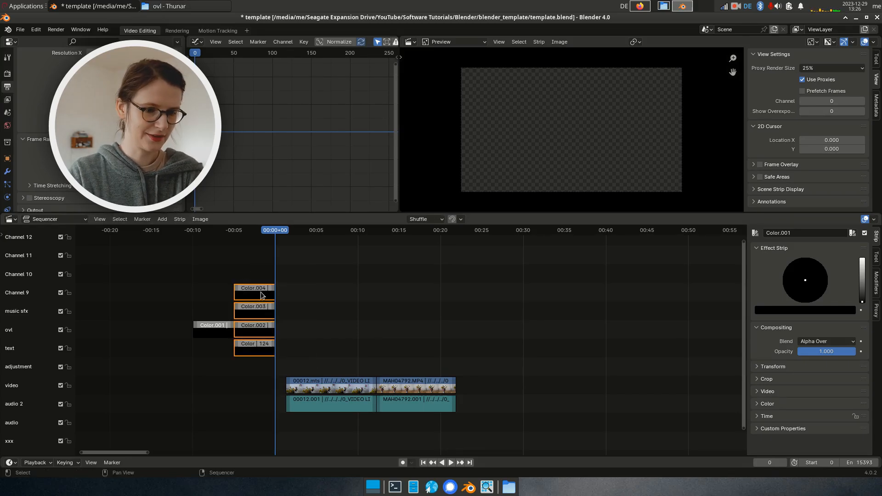
pyautogui.press('g')
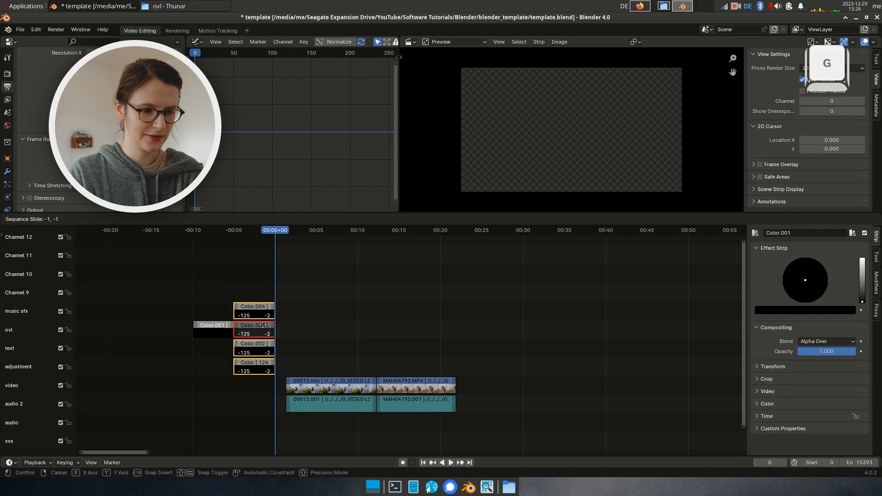
pyautogui.press('y')
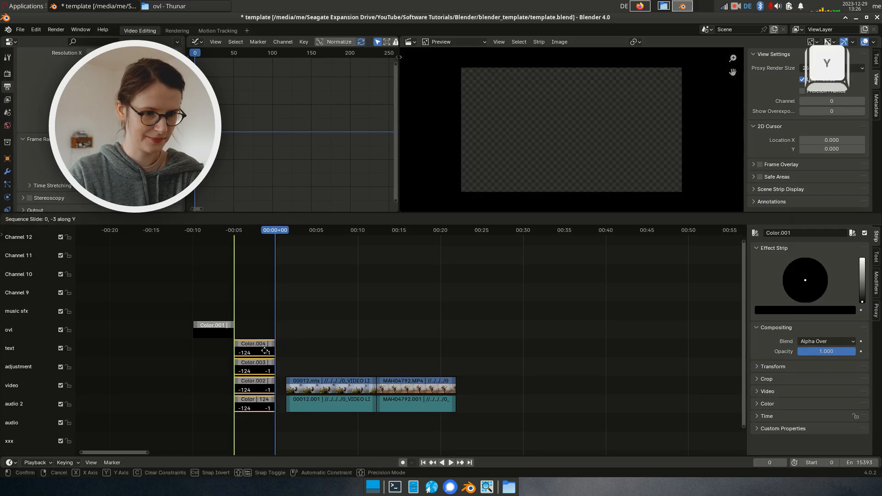
pyautogui.click(336, 358)
# Delete the leftover color strip after frame 0 in the music sfx channel
pyautogui.scroll(3, 335, 357)
pyautogui.click(346, 408)
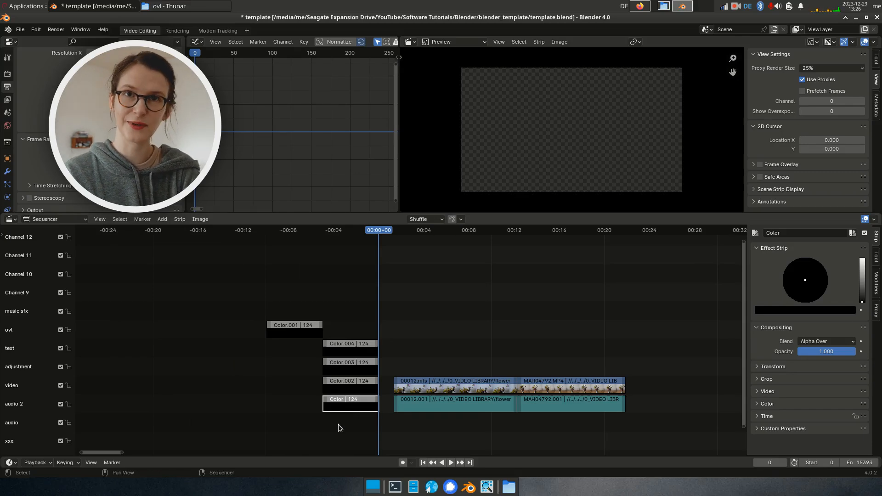
pyautogui.keyDown('ctrl'); pyautogui.hscroll(2, 432, 368); pyautogui.keyUp('ctrl')
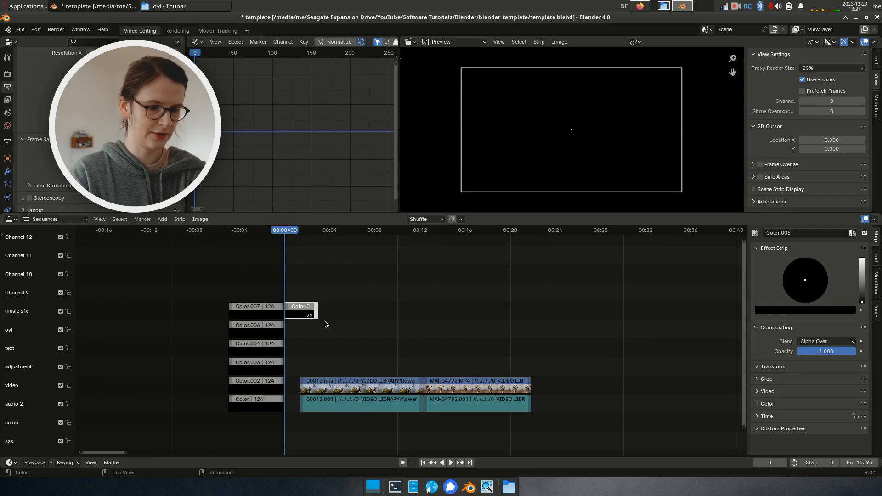
pyautogui.press('x')
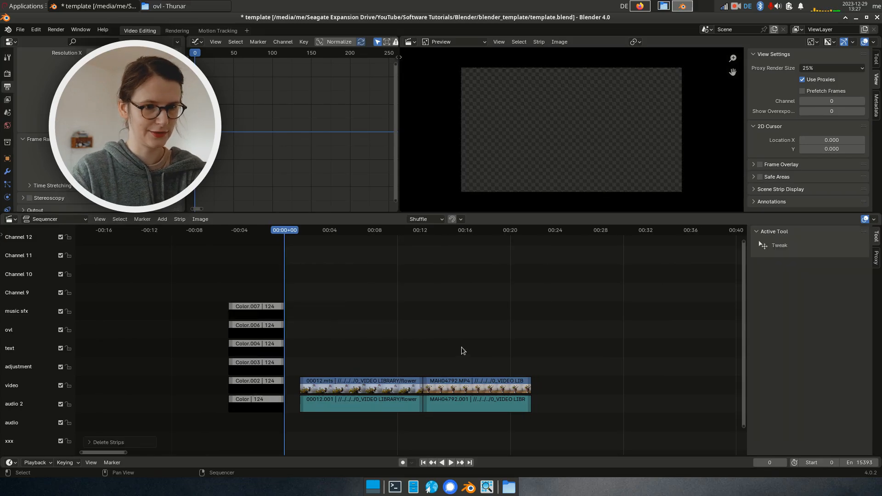
pyautogui.keyDown('ctrl'); pyautogui.hscroll(2, 461, 351); pyautogui.keyUp('ctrl')
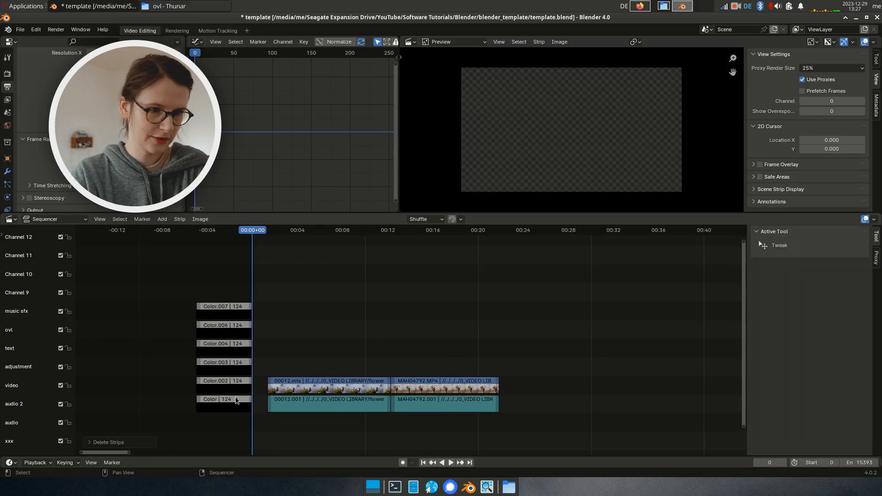
# Rename the lowest color strip, in the audio 2 channel, as "audio 1"
pyautogui.click(233, 408)
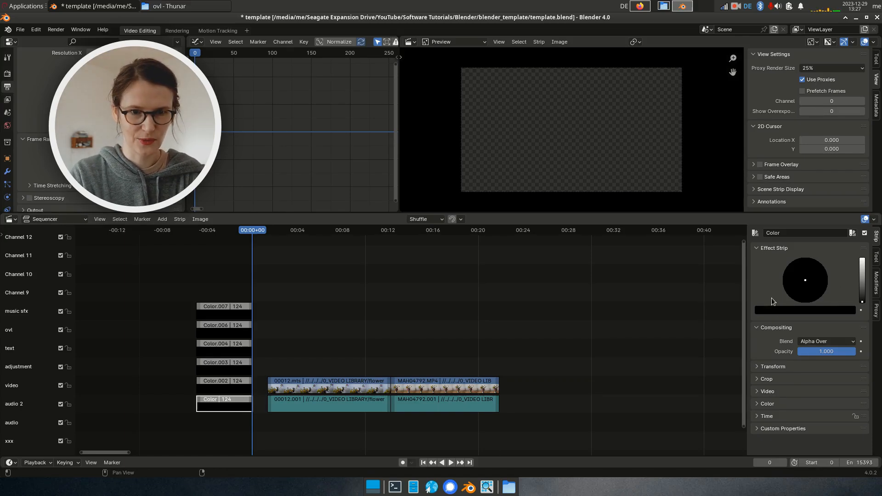
pyautogui.click(807, 233)
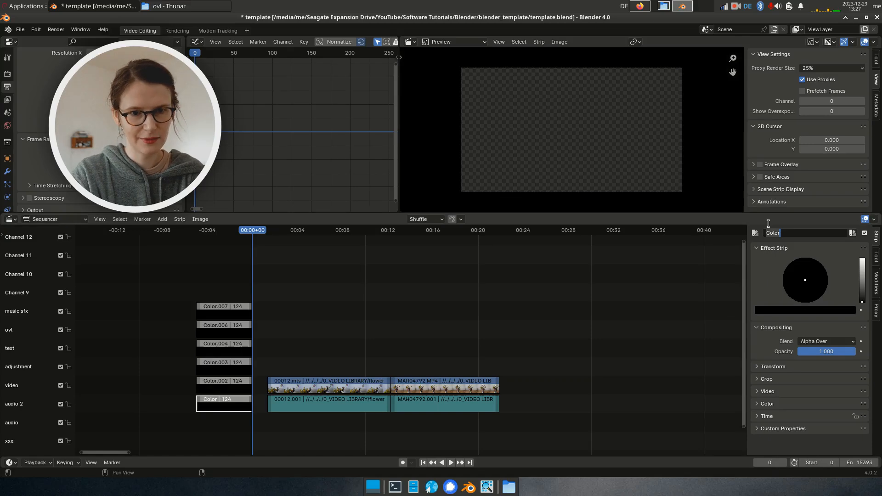
pyautogui.write('au')
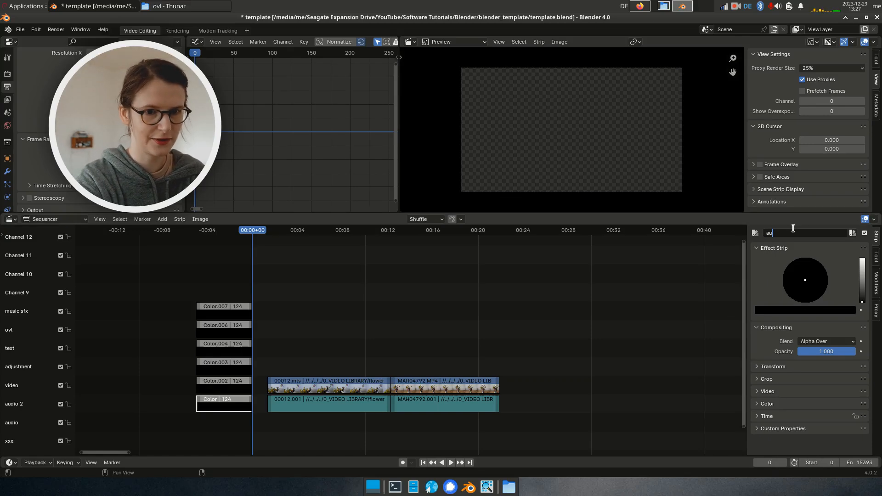
pyautogui.write('dio 1')
pyautogui.press('Return')
# Rename the color strip directly above audio 1 as "audio 2"
pyautogui.click(220, 381)
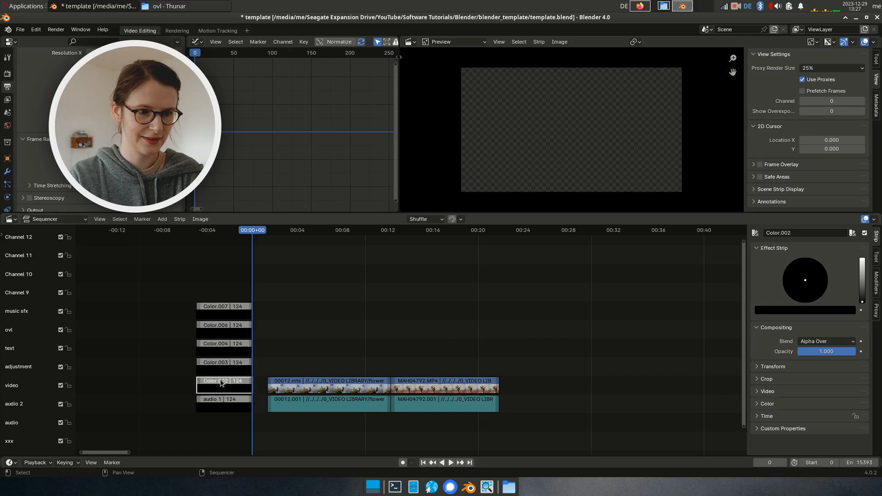
pyautogui.click(205, 410)
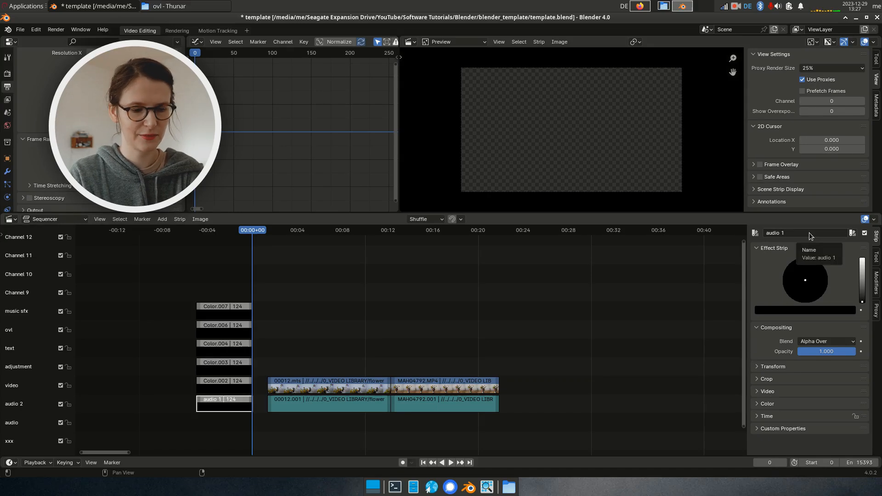
pyautogui.click(233, 384)
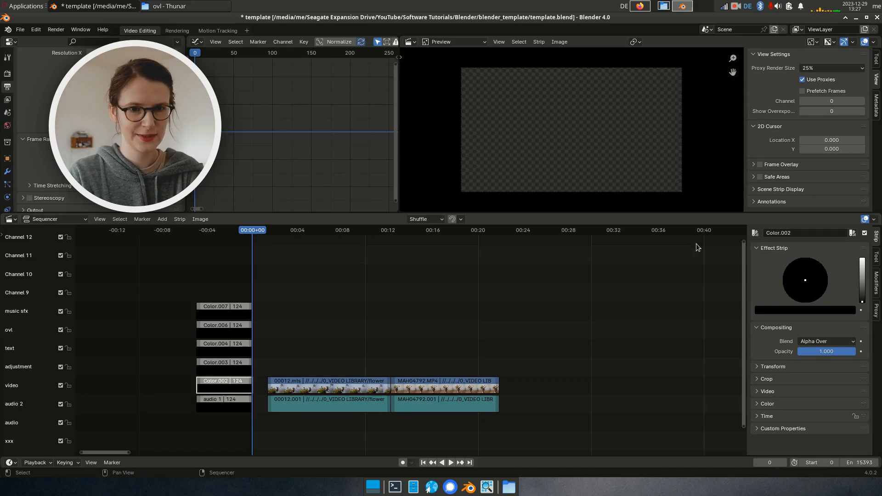
pyautogui.write('audio 1')
pyautogui.click(812, 233)
pyautogui.press('BackSpace')
pyautogui.press('BackSpace')
pyautogui.press('BackSpace')
pyautogui.press('BackSpace')
pyautogui.press('BackSpace')
pyautogui.write('2')
pyautogui.press('Return')
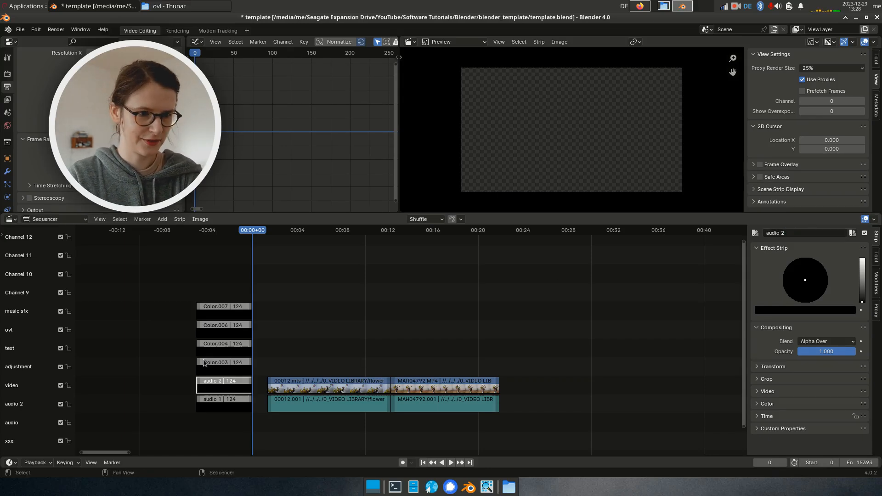
# Rename the color strip in the adjustment channel as "video"
pyautogui.click(204, 363)
pyautogui.doubleClick(798, 233)
pyautogui.write('video')
pyautogui.press('Return')
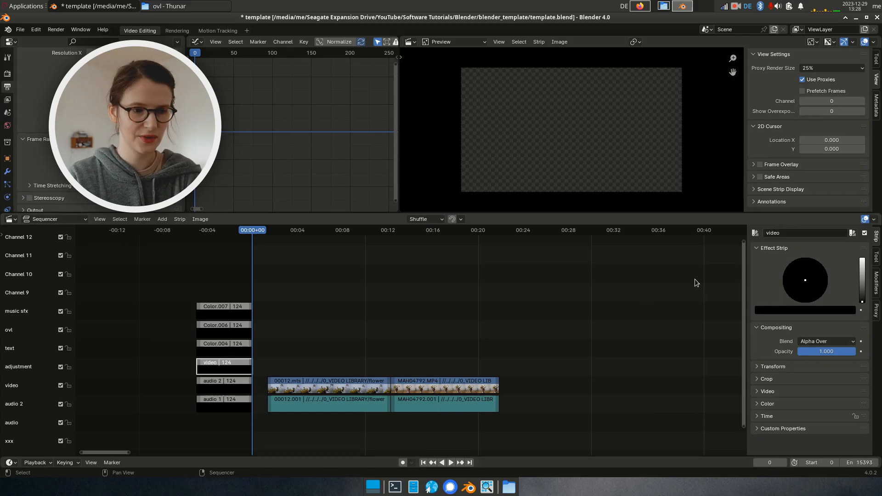
# Move both video clips and their audio up one channel, and shift the two topmost color strips up one channel
pyautogui.moveTo(266, 357); pyautogui.dragTo(419, 403)
pyautogui.moveTo(301, 378); pyautogui.dragTo(288, 359)
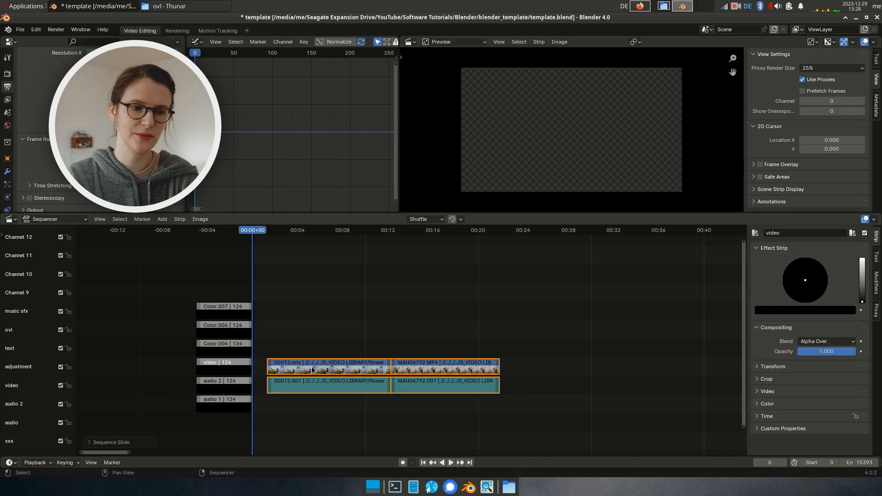
pyautogui.moveTo(159, 283); pyautogui.dragTo(222, 328)
pyautogui.click(320, 332)
# Name the four color strips above video 2, from lowest to highest, adjustment, text, ovl and music
pyautogui.click(216, 331)
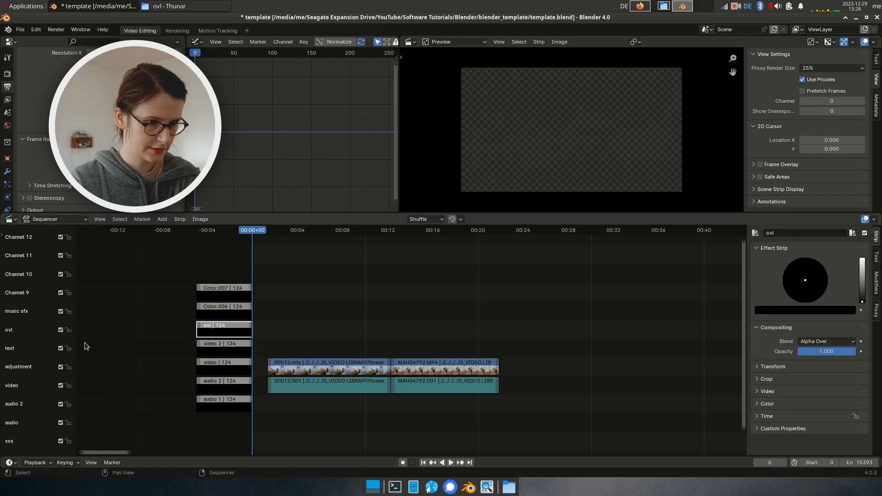
pyautogui.doubleClick(28, 333)
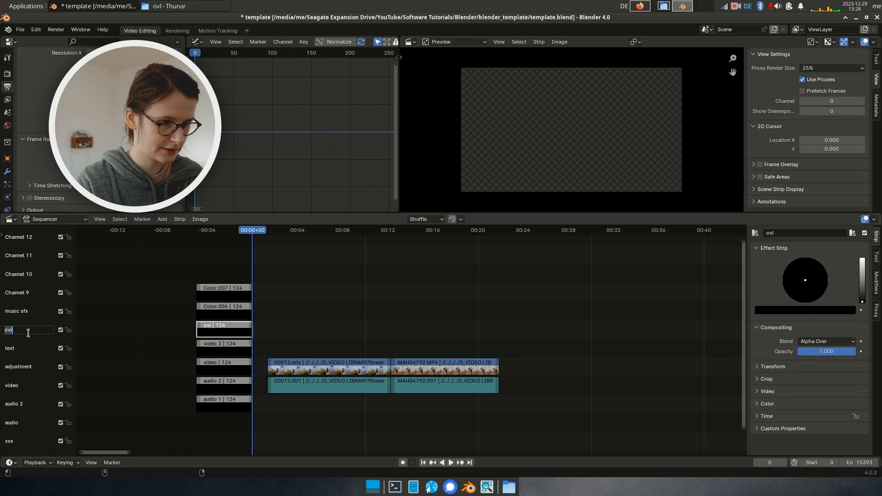
pyautogui.click(216, 333)
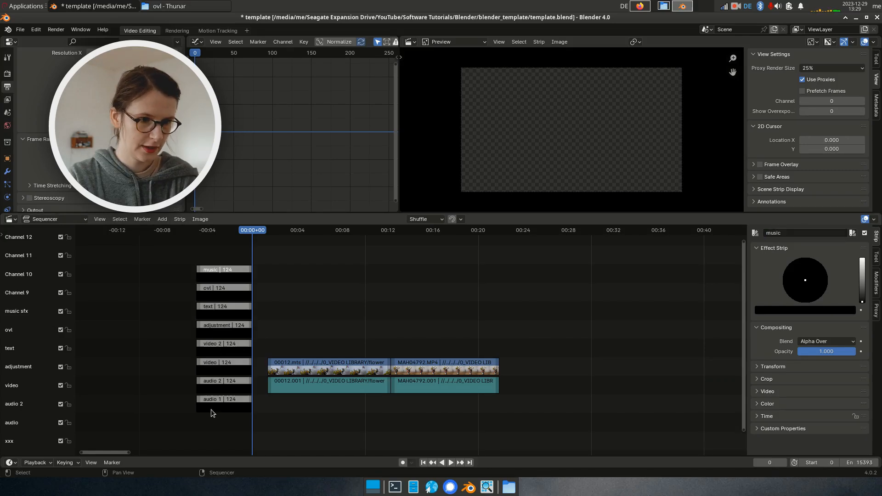
# Color the audio 1 and audio 2 color strips teal by sampling the color of the audio clips in the timeline
pyautogui.click(209, 399)
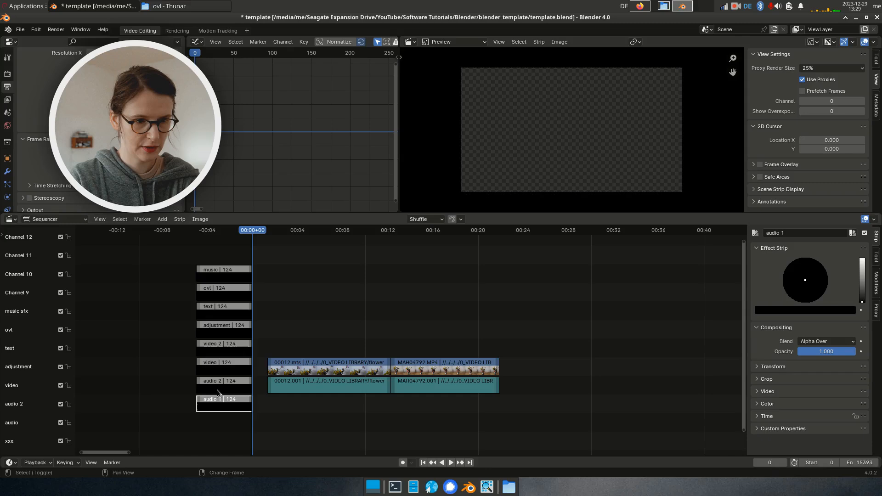
pyautogui.keyDown('shift'); pyautogui.click(217, 387); pyautogui.keyUp('shift')
pyautogui.click(227, 406)
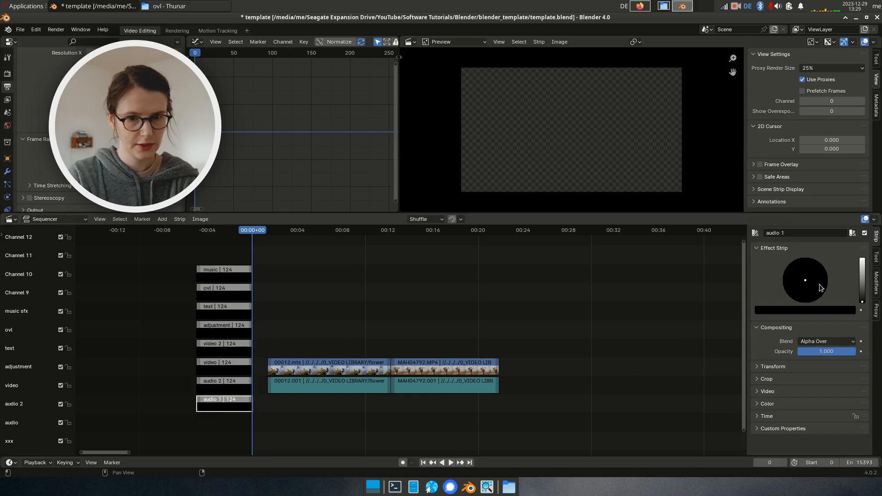
pyautogui.click(804, 313)
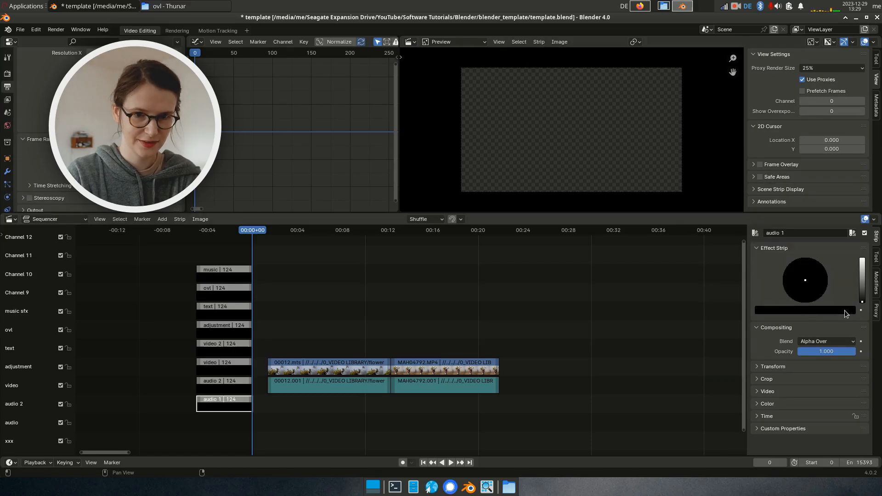
pyautogui.click(845, 310)
pyautogui.click(851, 280)
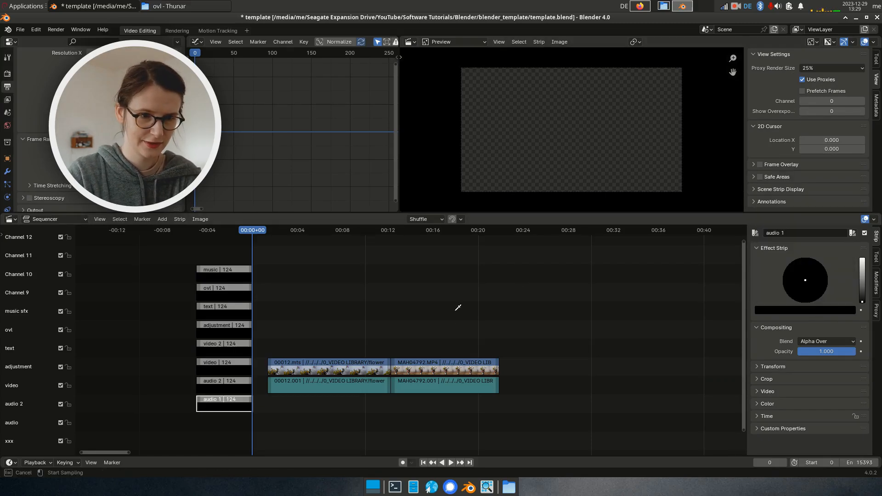
pyautogui.click(358, 379)
pyautogui.click(206, 386)
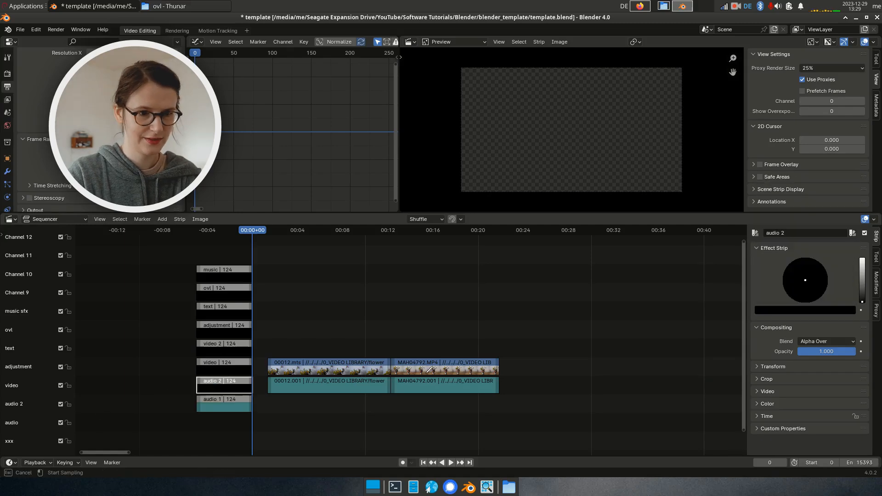
pyautogui.click(288, 386)
# Color the video color strip blue by sampling the color of the first video clip's header
pyautogui.click(206, 370)
pyautogui.click(821, 311)
pyautogui.click(853, 281)
pyautogui.click(324, 362)
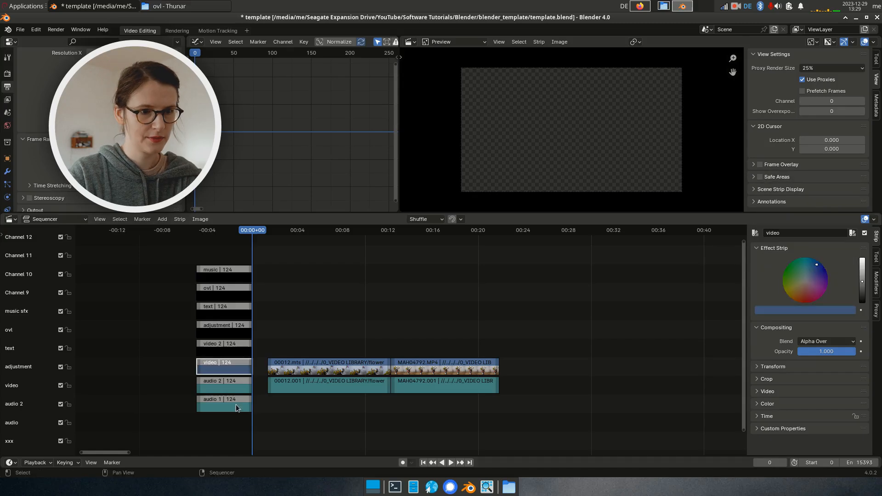
# Color the music color strip teal by copying the audio 2 strip's color to it
pyautogui.click(235, 272)
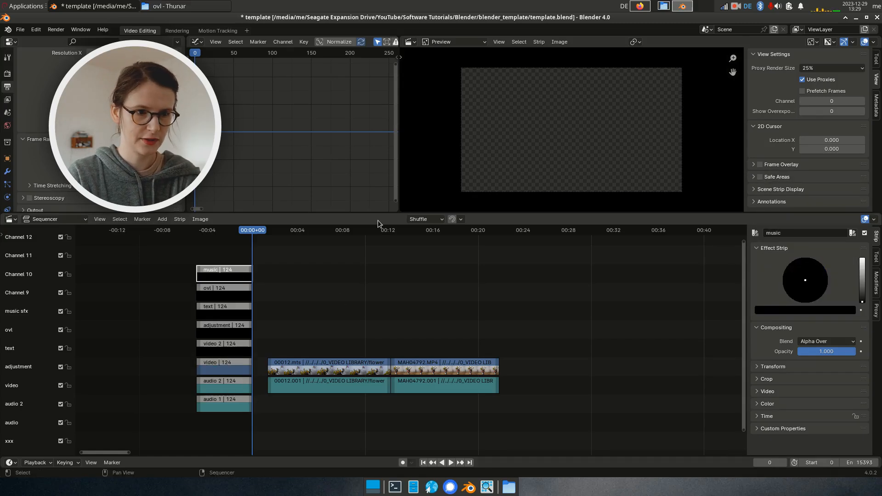
pyautogui.click(294, 254)
pyautogui.click(217, 274)
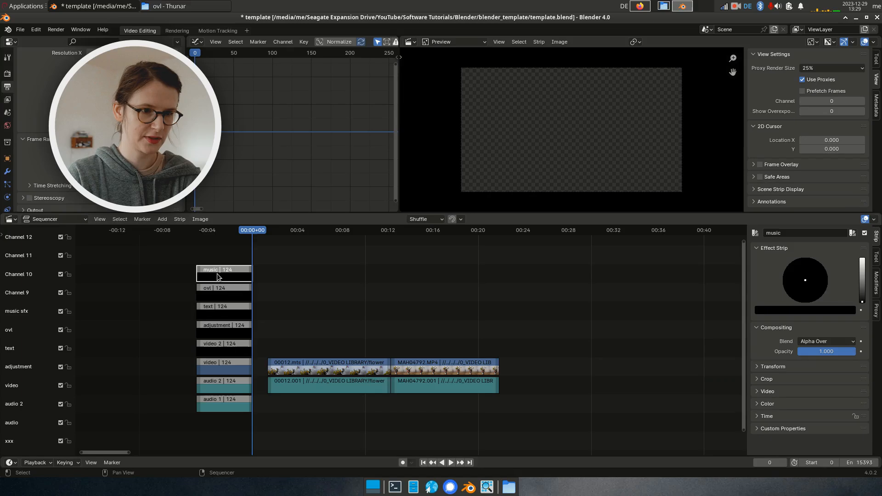
pyautogui.keyDown('shift'); pyautogui.click(222, 385); pyautogui.keyUp('shift')
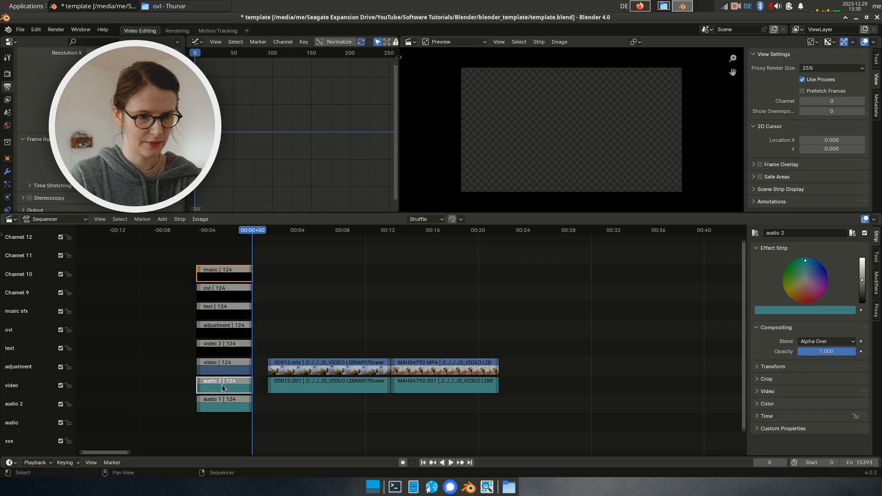
pyautogui.rightClick(810, 314)
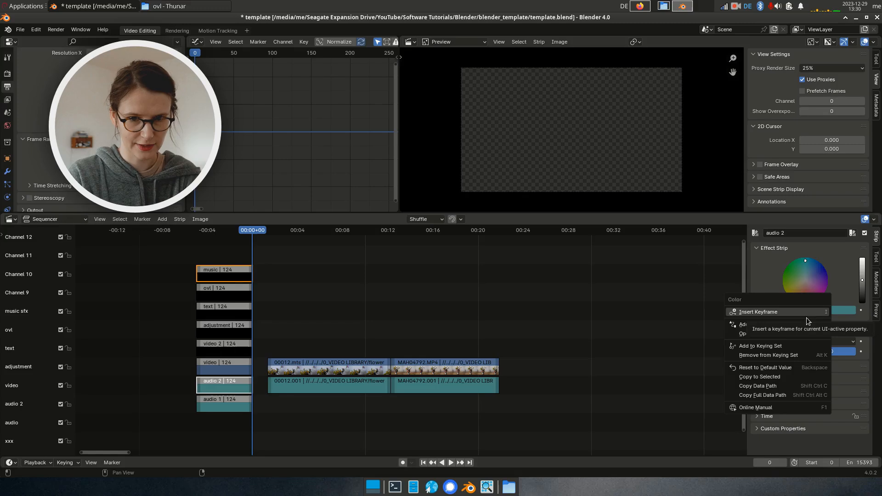
pyautogui.click(779, 375)
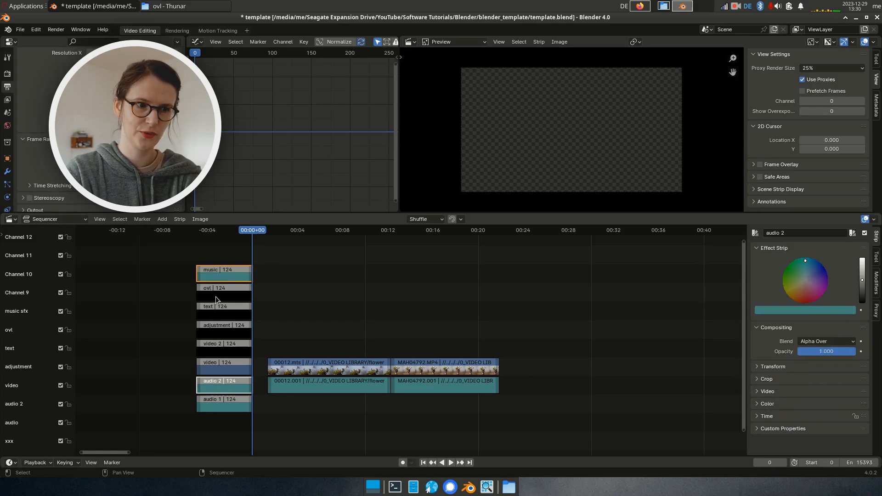
pyautogui.click(266, 261)
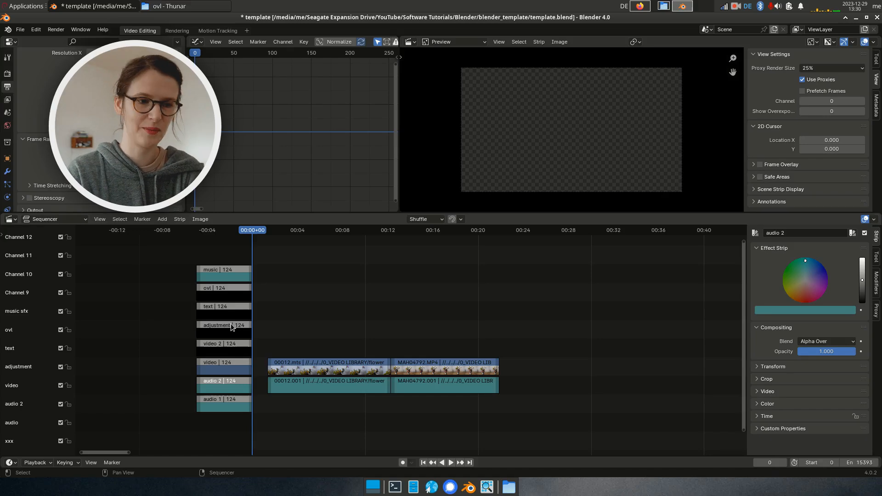
# Color the video 2 color strip blue by copying the video strip's color to it
pyautogui.click(219, 350)
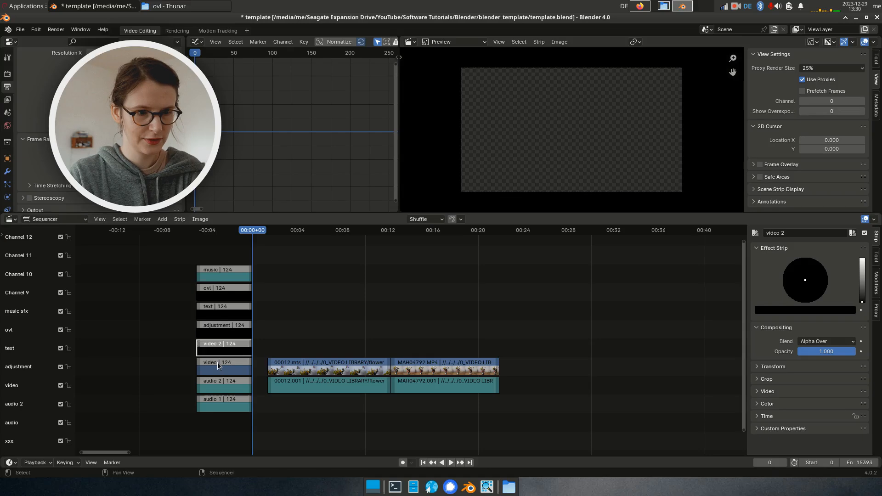
pyautogui.click(217, 365)
pyautogui.click(224, 345)
pyautogui.keyDown('shift'); pyautogui.click(228, 368); pyautogui.keyUp('shift')
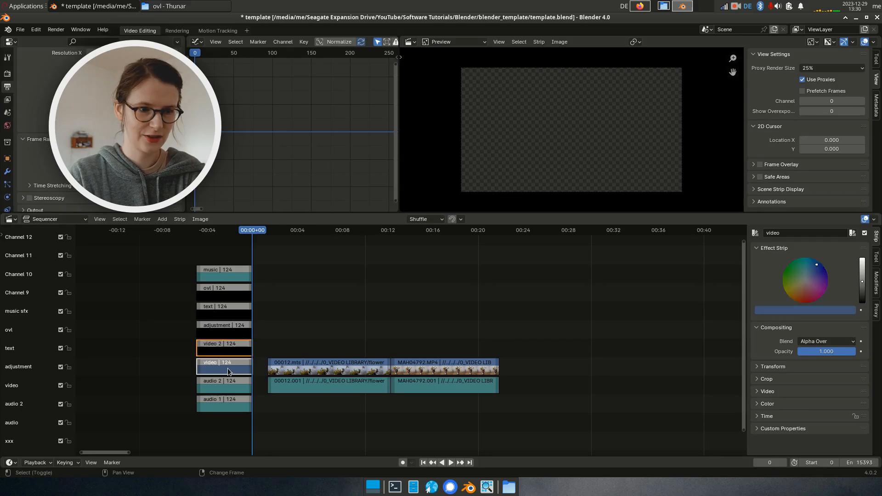
pyautogui.rightClick(817, 312)
pyautogui.click(816, 312)
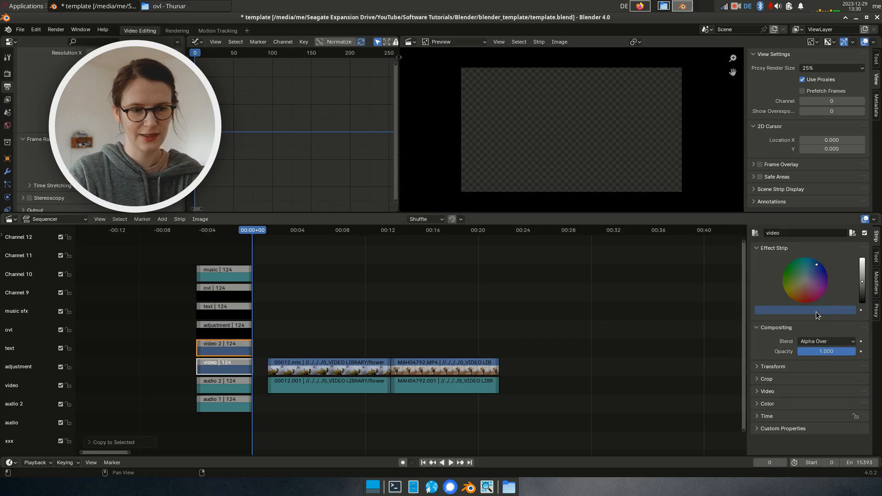
# Add an adjustment layer, place it directly after the adjustment color strip in its channel, and extend it to about 321 frames
pyautogui.click(230, 327)
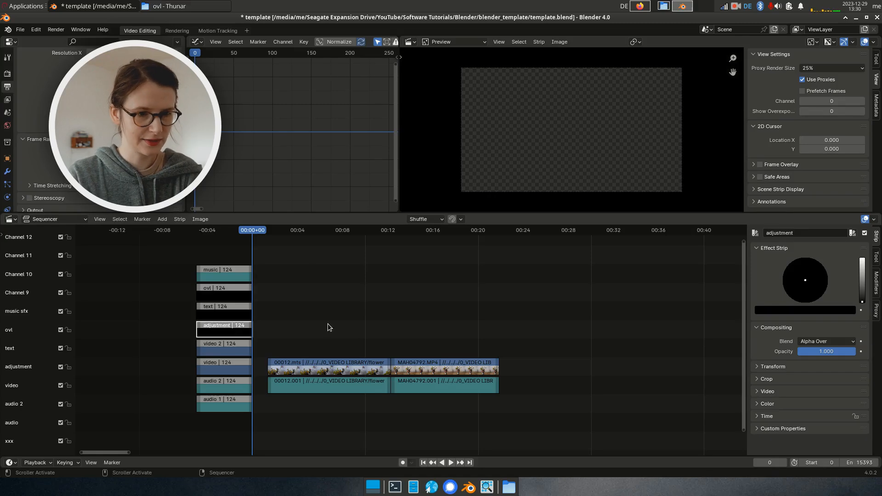
pyautogui.click(295, 332)
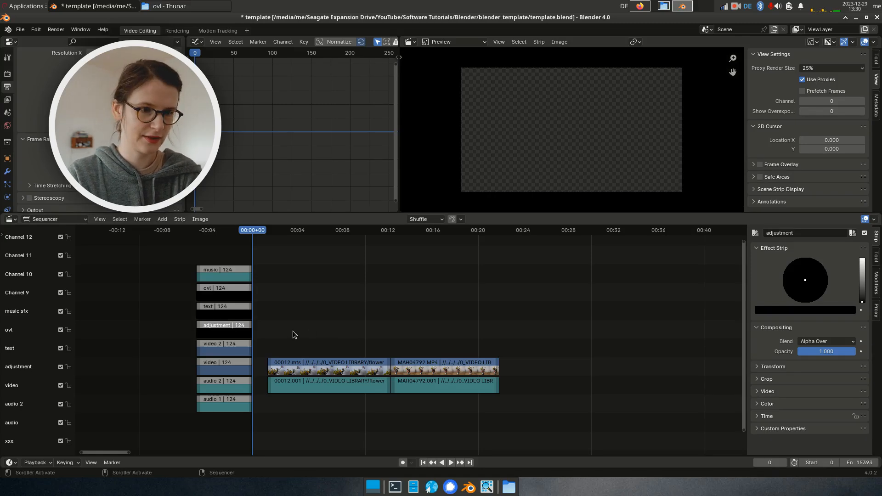
pyautogui.press('x')
pyautogui.hotkey('shift', 'a')
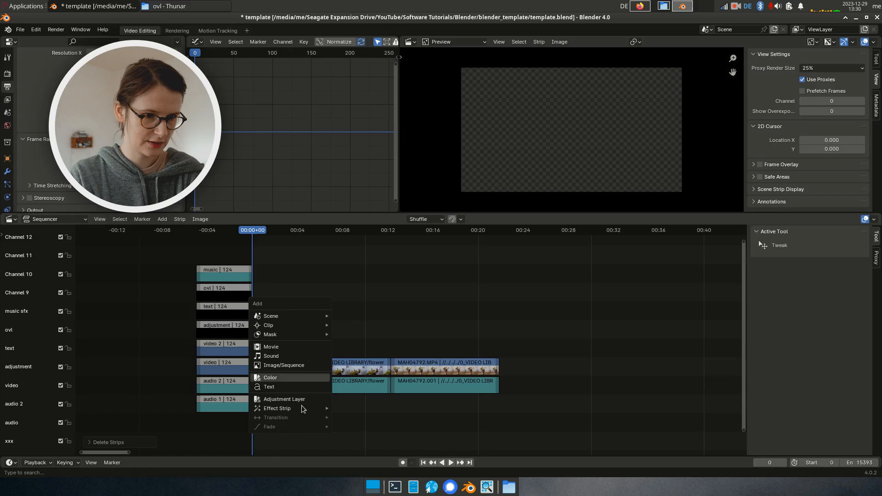
pyautogui.hotkey('shift', 'a')
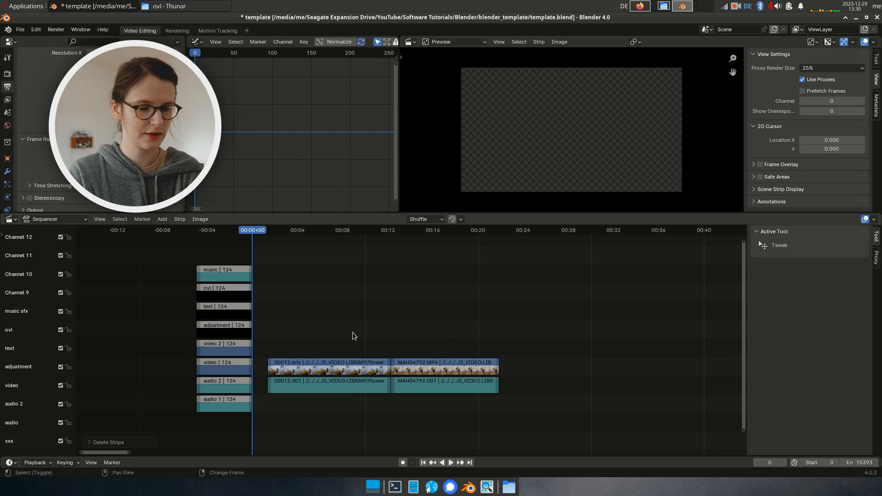
pyautogui.hotkey('shift', 'a')
pyautogui.click(332, 353)
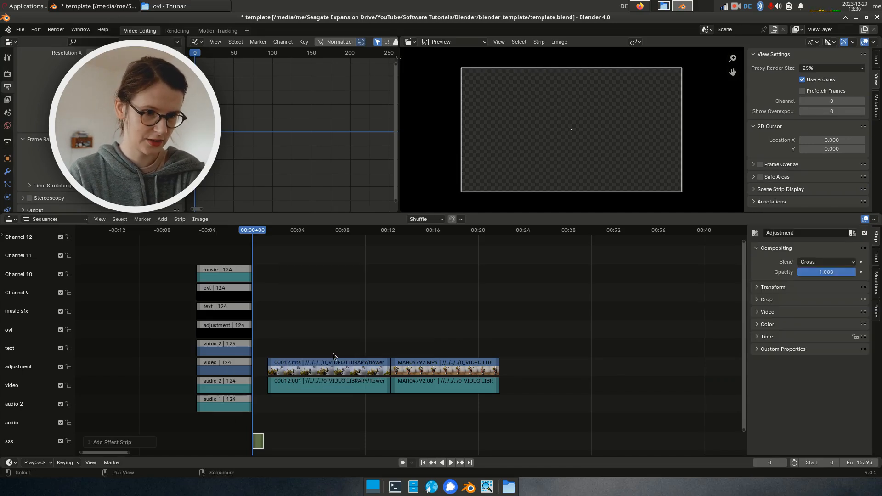
pyautogui.click(305, 327)
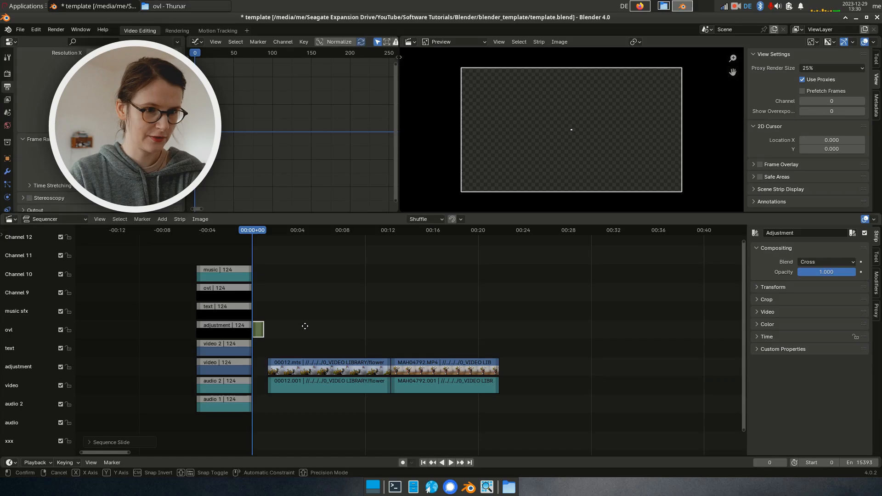
pyautogui.press('e')
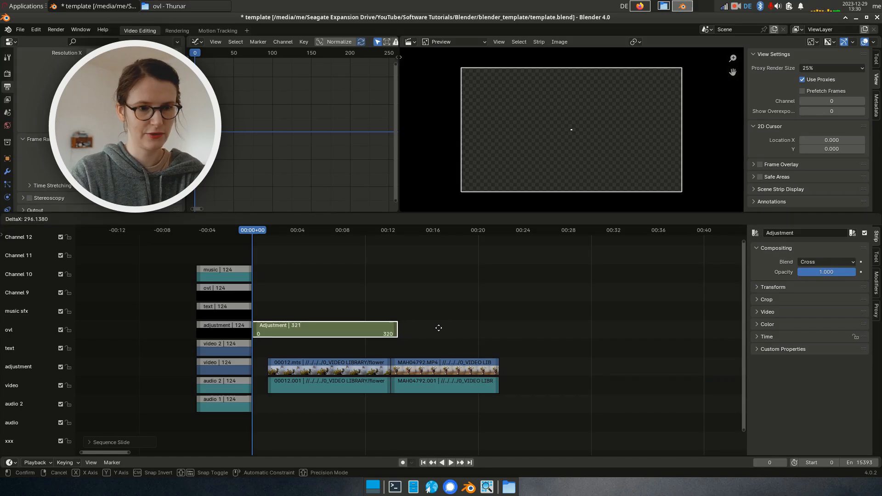
pyautogui.click(439, 329)
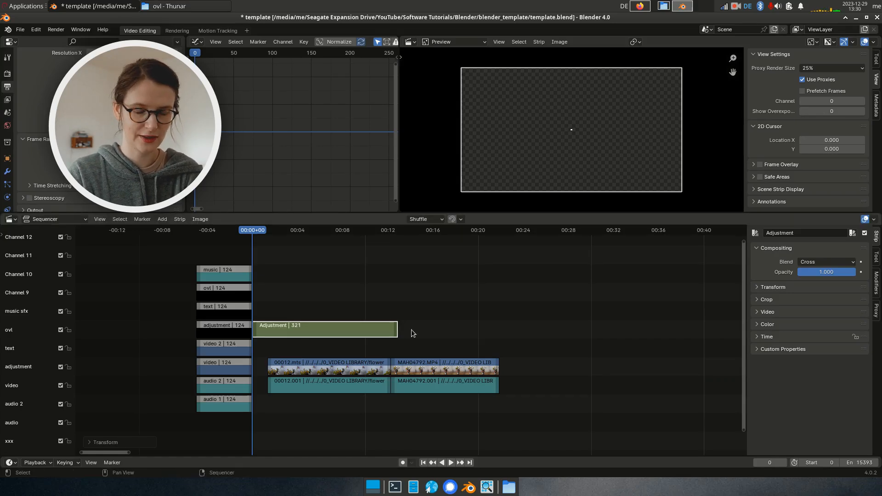
# Reposition and resize the adjustment layer so it starts at frame 0 and runs about 340 frames
pyautogui.click(325, 230)
pyautogui.moveTo(344, 329); pyautogui.dragTo(411, 329)
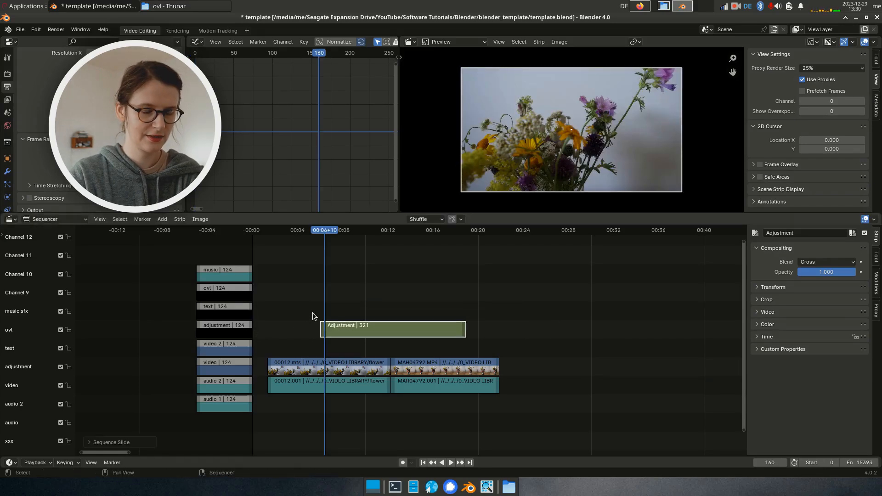
pyautogui.click(259, 316)
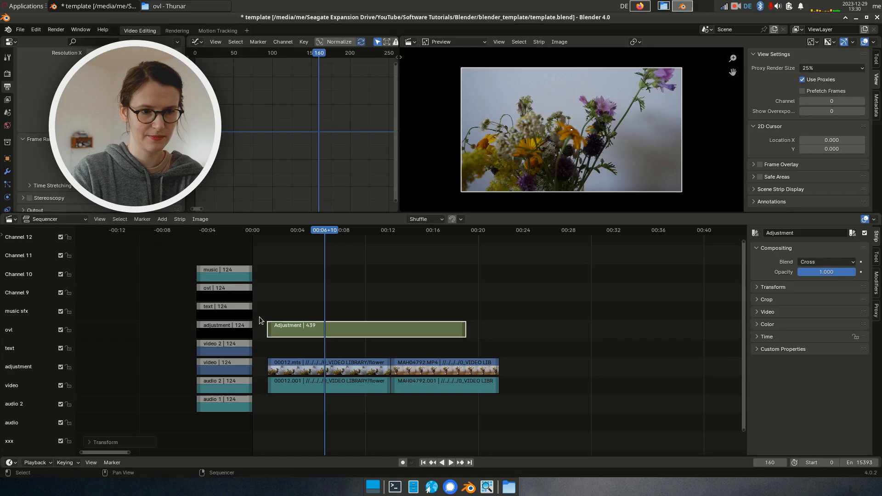
pyautogui.press('e')
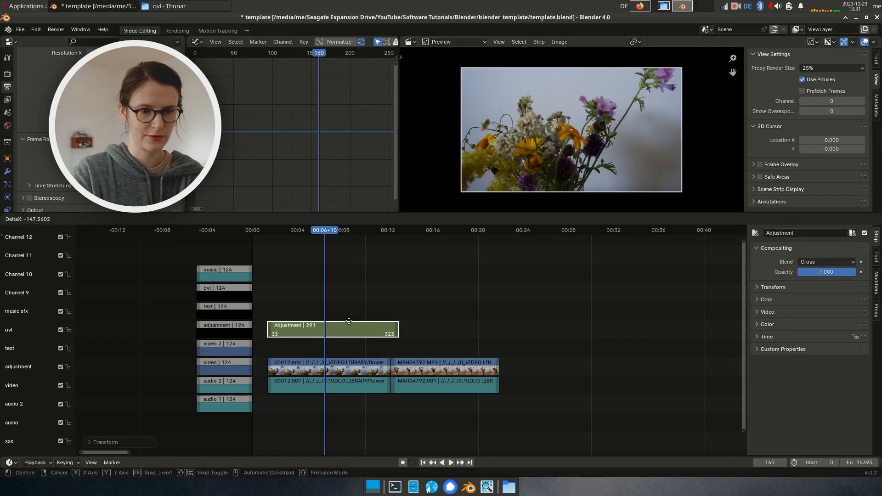
pyautogui.click(379, 312)
pyautogui.moveTo(377, 332); pyautogui.dragTo(345, 331)
# Return the playhead to frame 0 and color the adjustment color strip green by sampling the adjustment layer's color
pyautogui.click(239, 331)
pyautogui.hotkey('shift', 'Left')
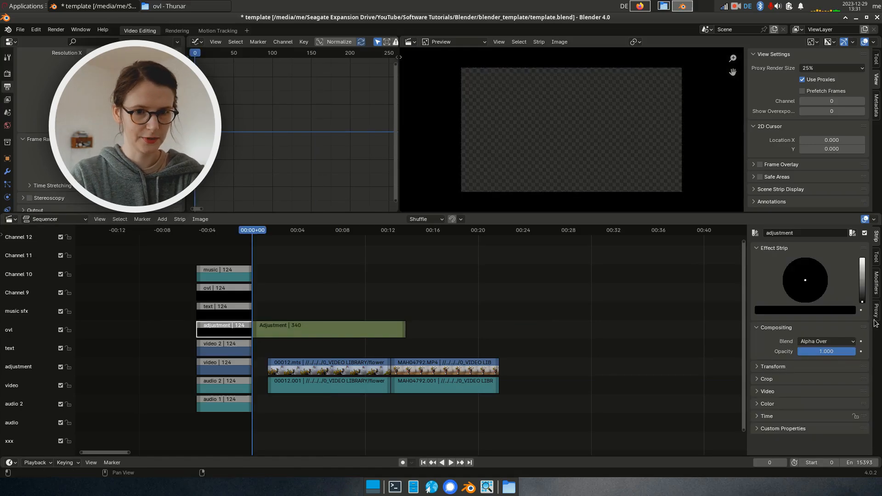
# Add a text strip directly after the text color strip in its channel and extend it to about 4 seconds
pyautogui.click(215, 306)
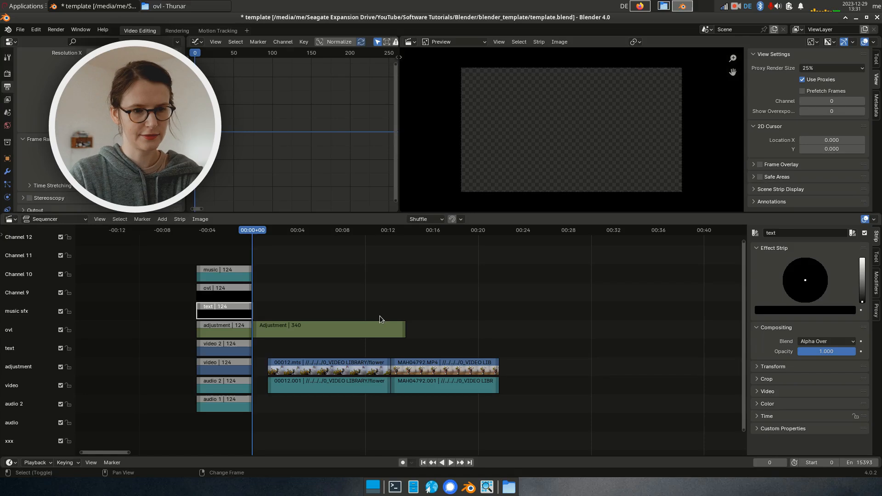
pyautogui.hotkey('shift', 'a')
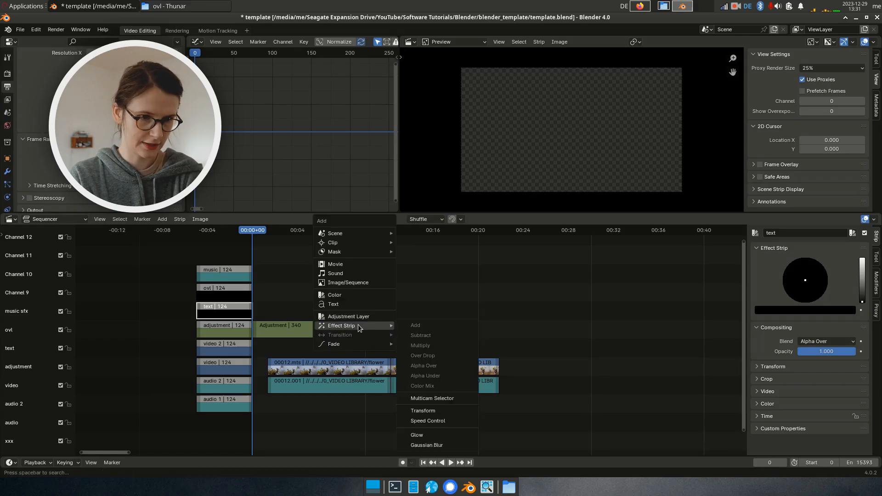
pyautogui.click(349, 303)
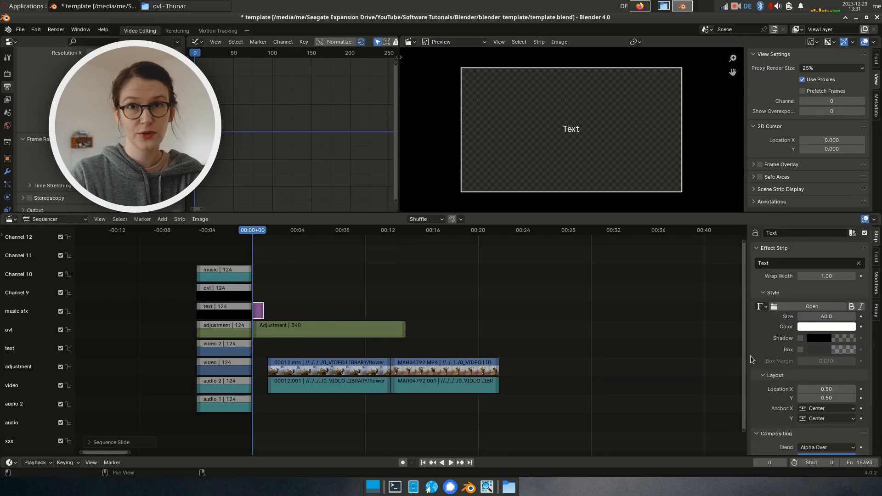
pyautogui.press('e')
pyautogui.click(449, 328)
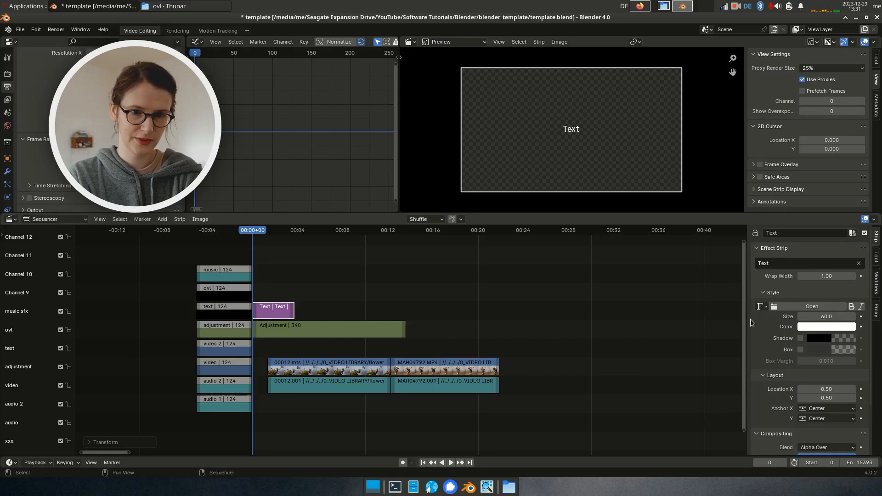
# Color the text color strip purple by sampling the color of the text strip beside it
pyautogui.click(224, 311)
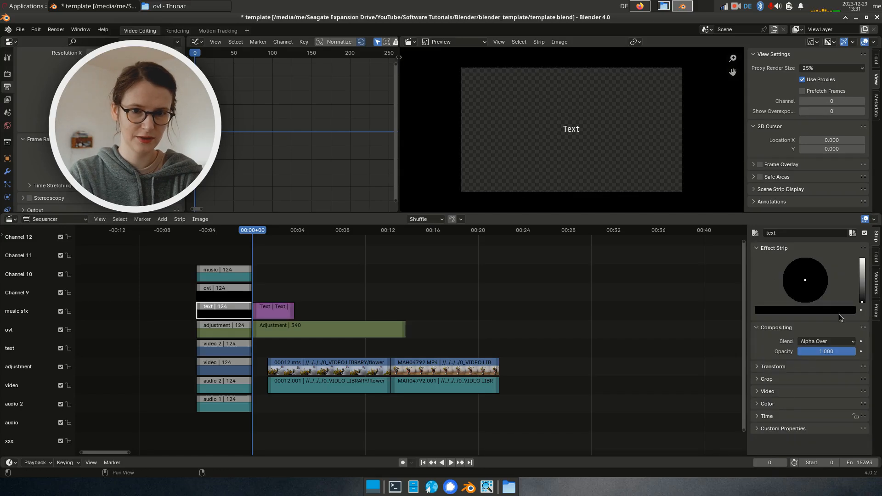
pyautogui.click(839, 313)
pyautogui.click(847, 281)
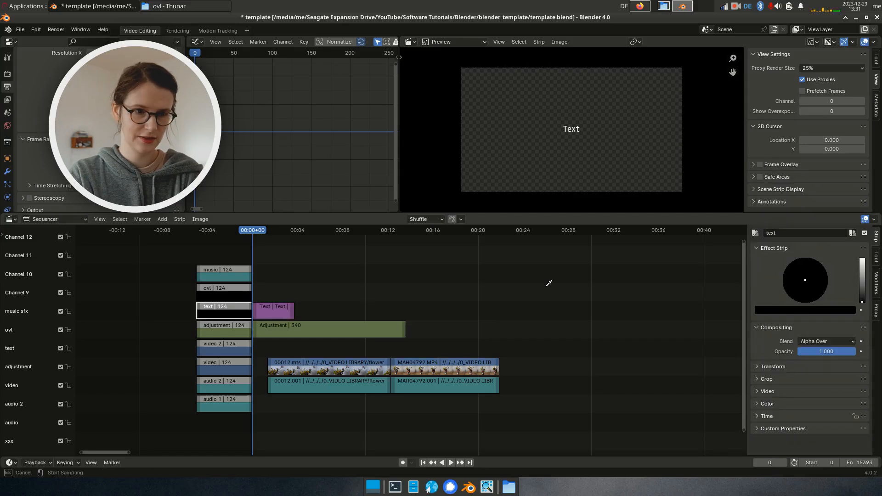
pyautogui.click(259, 311)
# Add the image flowerwplight.png directly after the ovl color strip in its channel and extend it to about 7 seconds
pyautogui.click(219, 289)
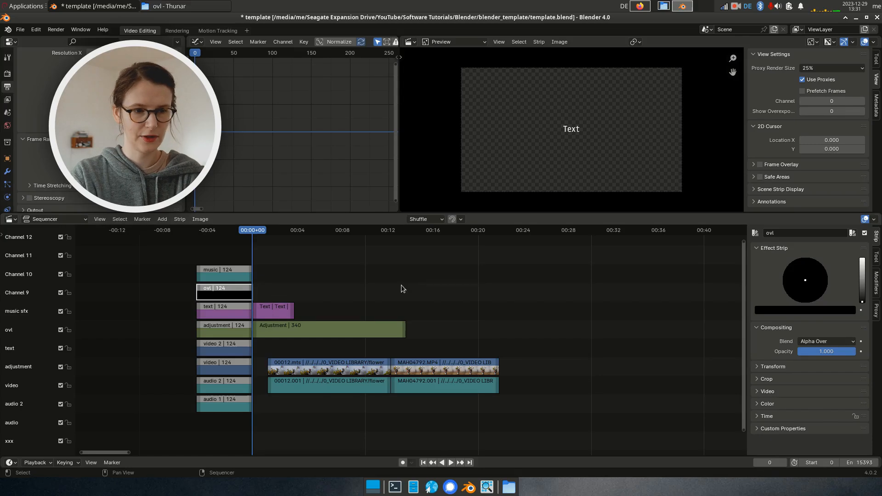
pyautogui.hotkey('shift', 'a')
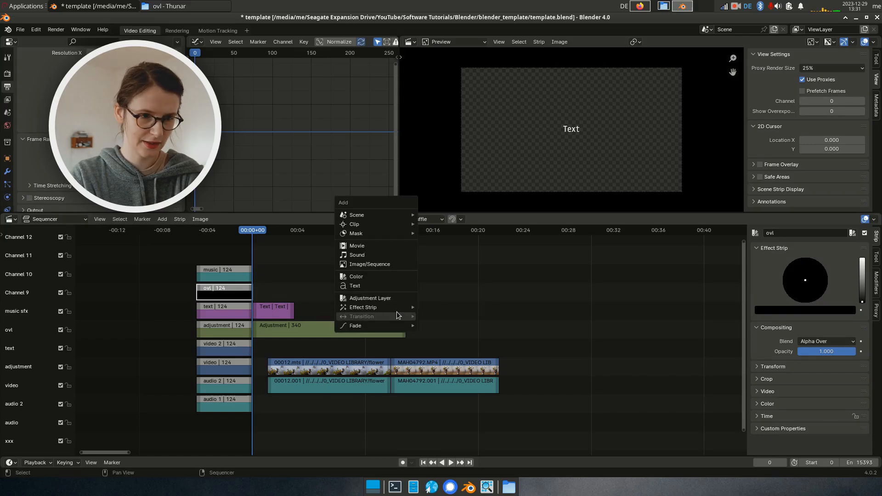
pyautogui.click(366, 265)
pyautogui.doubleClick(395, 220)
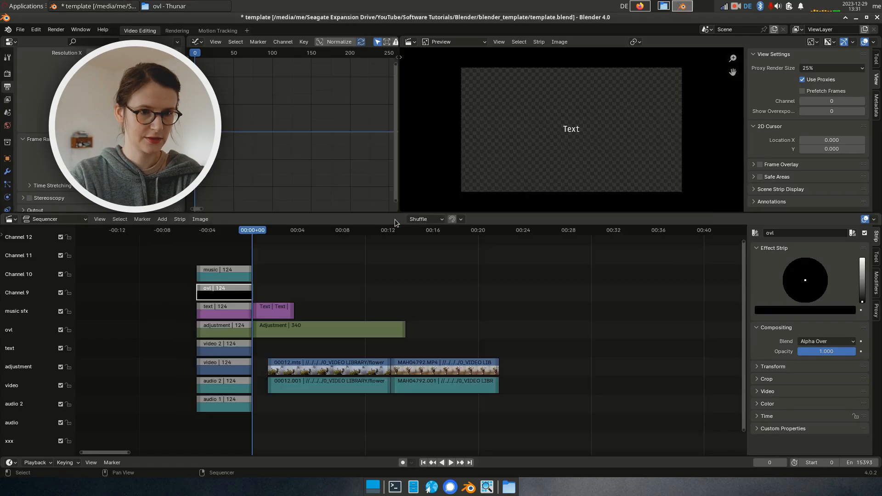
pyautogui.moveTo(259, 441); pyautogui.dragTo(258, 295)
pyautogui.click(232, 294)
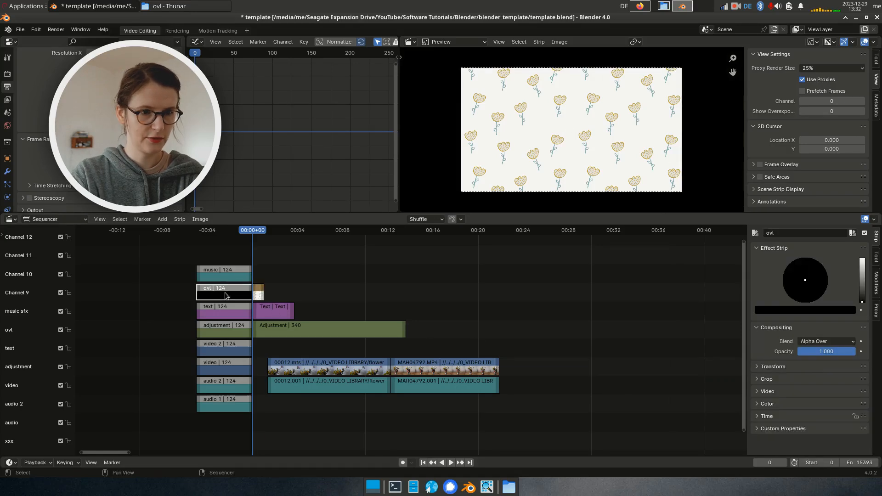
pyautogui.click(256, 296)
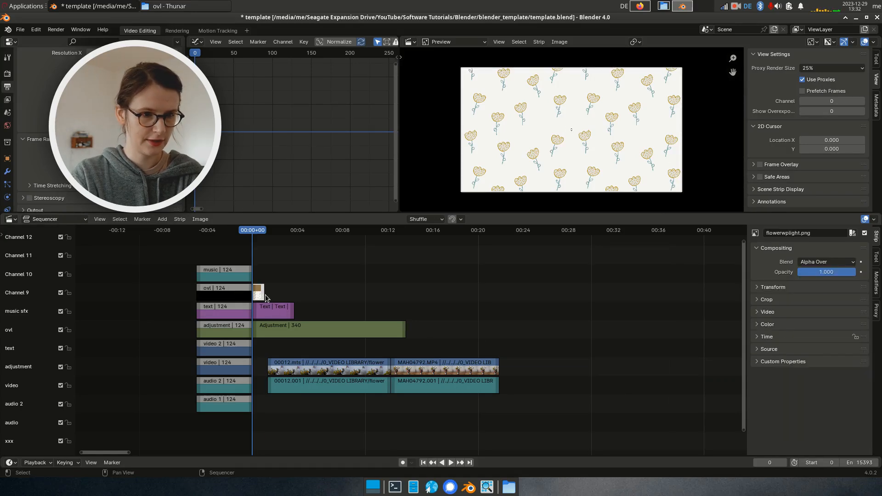
pyautogui.moveTo(265, 298); pyautogui.dragTo(332, 298)
# Color the ovl color strip orange by sampling the image strip's header, and delete the image strip
pyautogui.click(214, 298)
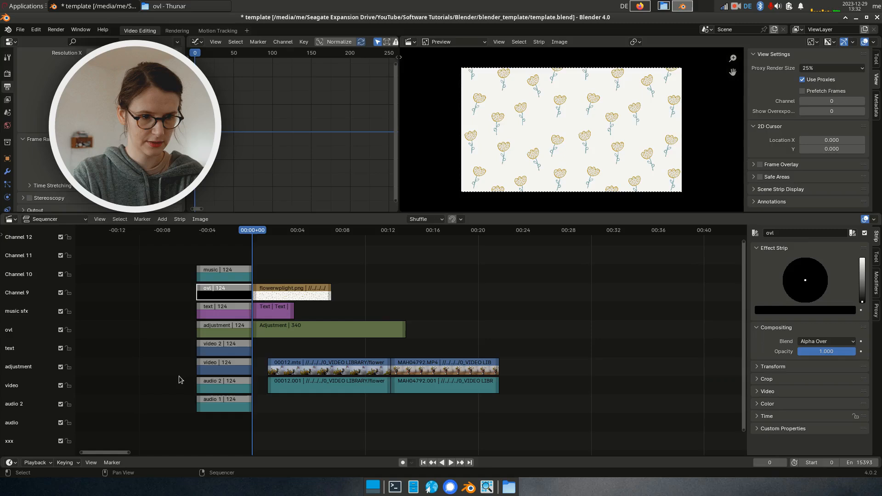
pyautogui.moveTo(332, 296); pyautogui.dragTo(596, 295)
pyautogui.press('Delete')
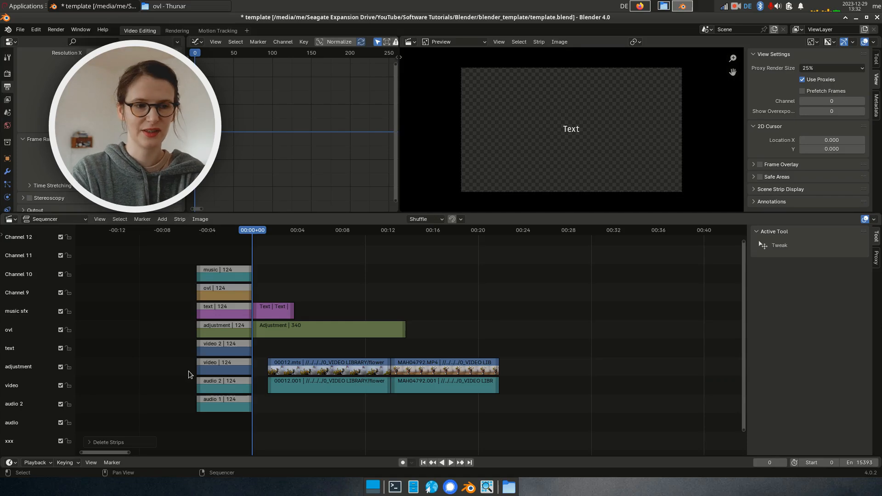
# Shift the first clip with its audio to about 00:04, and move the second clip with its audio up to channels 12 and 11 at about 00:25
pyautogui.moveTo(546, 355); pyautogui.dragTo(295, 414)
pyautogui.moveTo(449, 363); pyautogui.dragTo(595, 238)
pyautogui.click(500, 426)
pyautogui.click(480, 367)
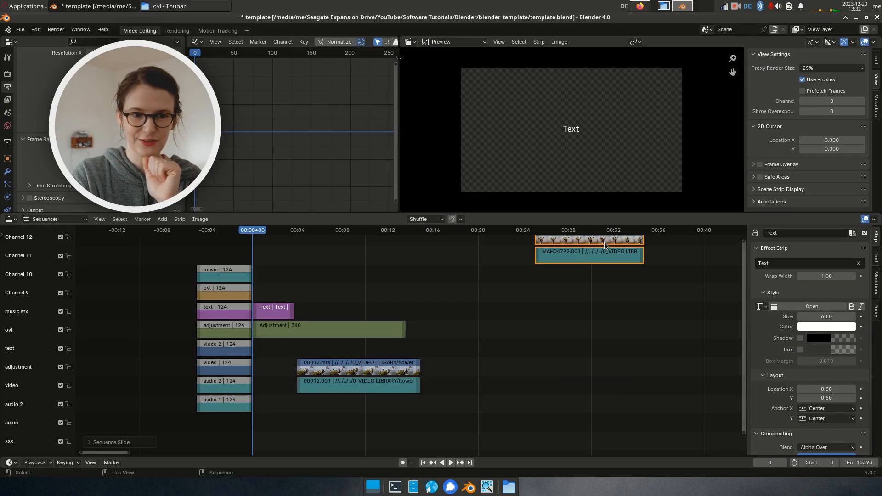
# Place the first clip with its audio at 00:00 and the second directly after it, in the video and audio 2 channels
pyautogui.moveTo(603, 241); pyautogui.dragTo(493, 410)
pyautogui.click(370, 370)
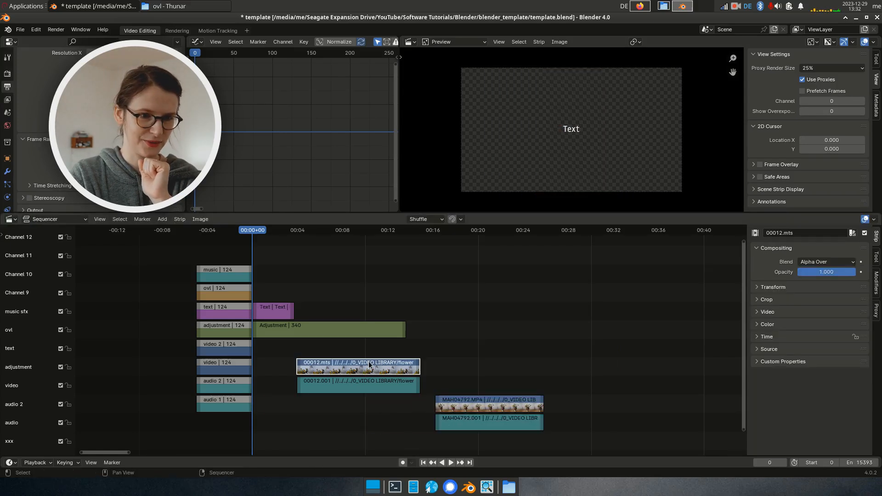
pyautogui.keyDown('shift'); pyautogui.click(361, 391); pyautogui.keyUp('shift')
pyautogui.moveTo(376, 368); pyautogui.dragTo(329, 382)
pyautogui.moveTo(462, 376); pyautogui.dragTo(518, 434)
pyautogui.moveTo(498, 399); pyautogui.dragTo(434, 385)
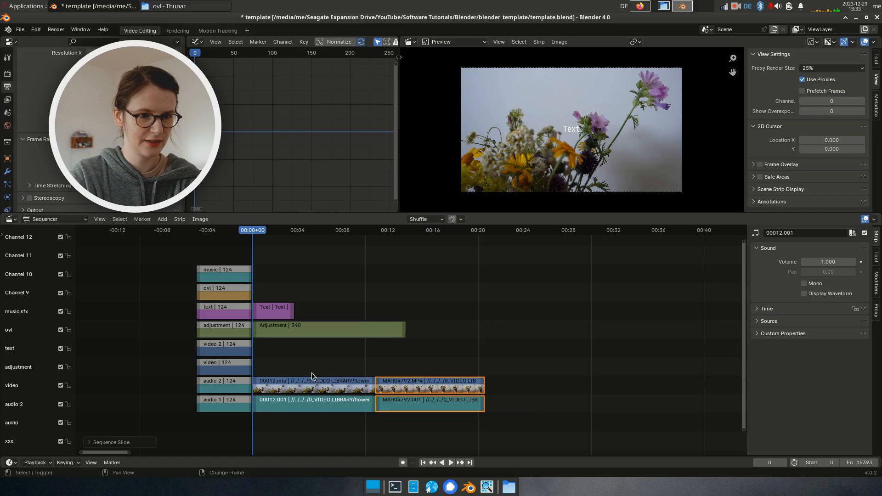
# Move both clips with their audio up one channel, beside the video and audio 2 label strips, and deselect them
pyautogui.keyDown('shift'); pyautogui.click(324, 389); pyautogui.keyUp('shift')
pyautogui.moveTo(324, 390); pyautogui.dragTo(337, 375)
pyautogui.click(528, 391)
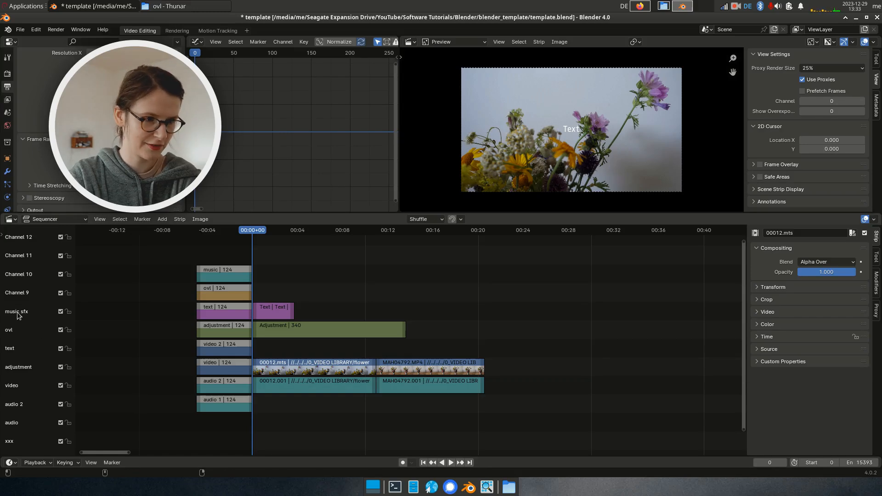
# Rename Channel 9 to music sfx and the channel below it to ovl
pyautogui.doubleClick(18, 294)
pyautogui.write('music sfx')
pyautogui.press('Return')
pyautogui.doubleClick(28, 313)
pyautogui.write('ovl')
pyautogui.press('Return')
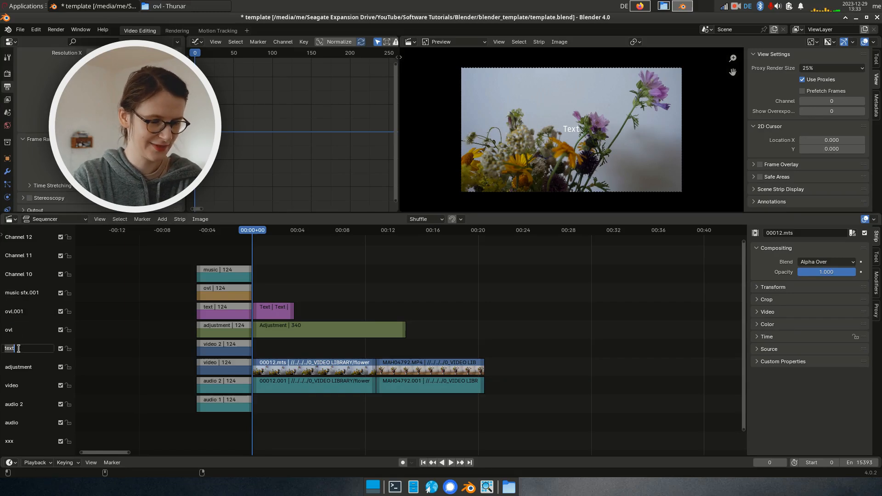
# Finish the channel names below ovl, with text, adjust and video 2 matching the label strips, and save the template file
pyautogui.doubleClick(17, 327)
pyautogui.press('Tab')
pyautogui.write('text')
pyautogui.press('Tab')
pyautogui.hotkey('ctrl', 's')
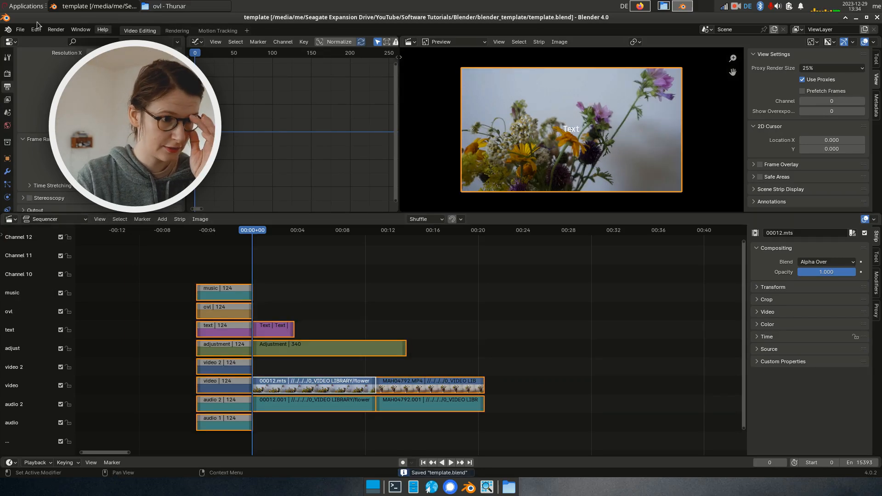
pyautogui.click(523, 407)
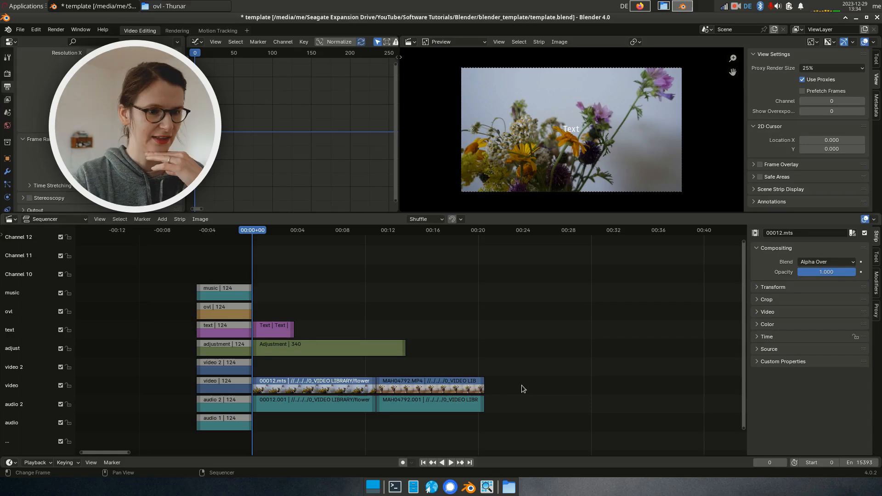
# Load the Lato Regular font from the fonts resource folder for the text strip
pyautogui.click(275, 330)
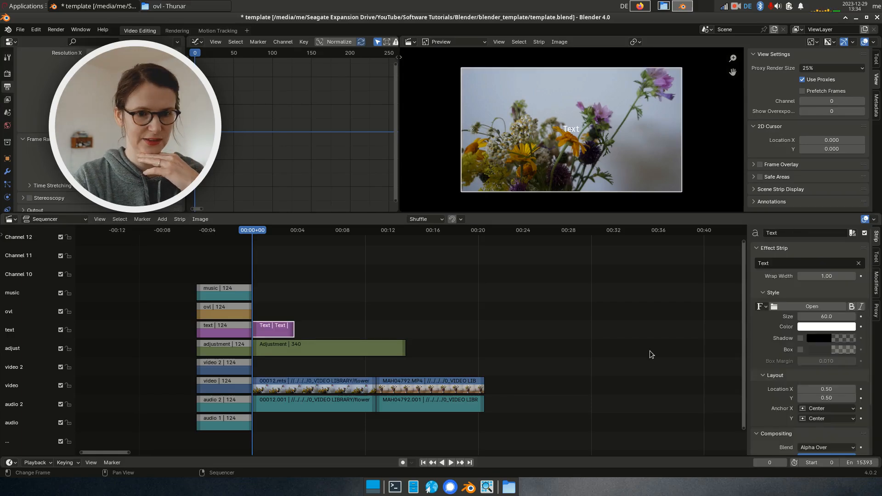
pyautogui.click(779, 307)
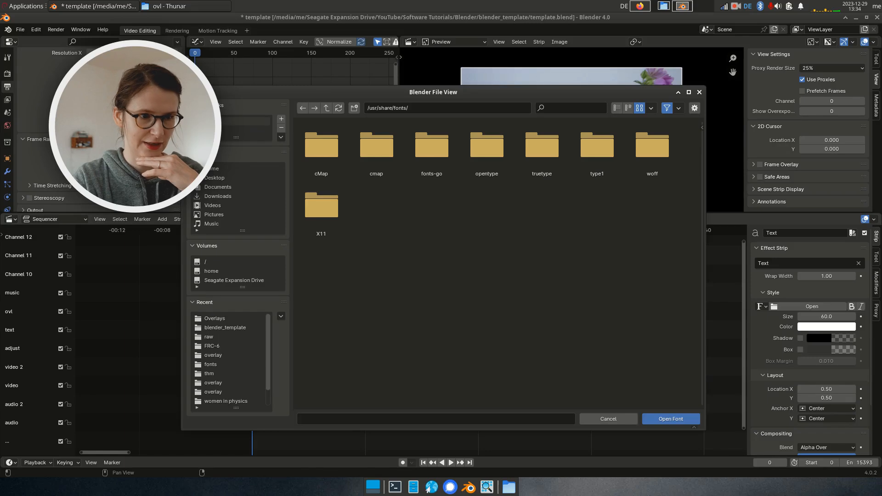
pyautogui.click(211, 365)
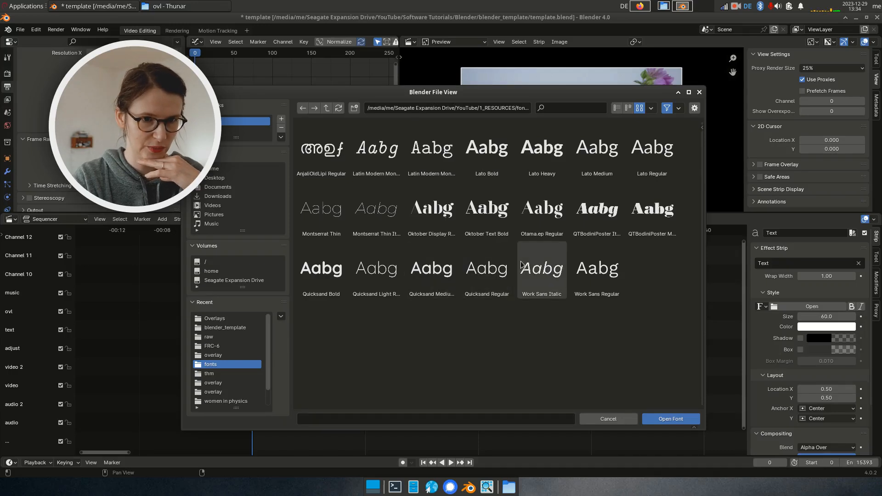
pyautogui.doubleClick(652, 148)
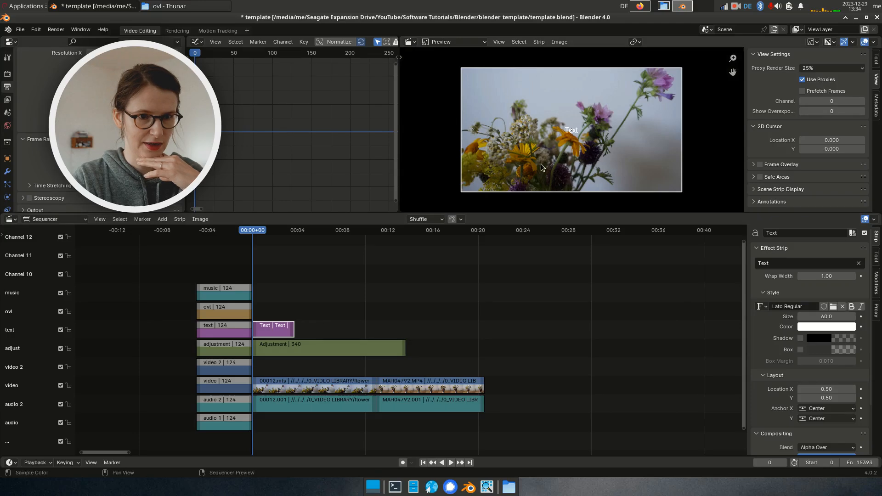
# Set the text strip's font size to 50 and its content to "// footnote"
pyautogui.click(827, 317)
pyautogui.write('59')
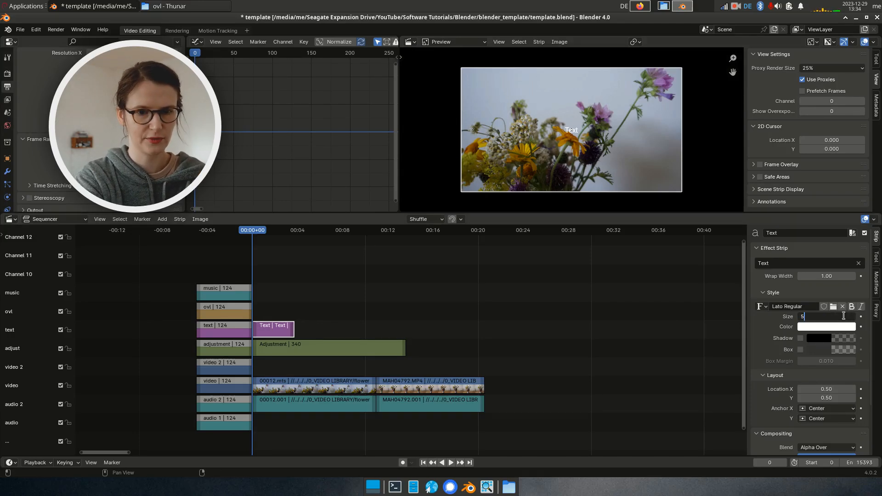
pyautogui.press('BackSpace')
pyautogui.write('0')
pyautogui.press('Return')
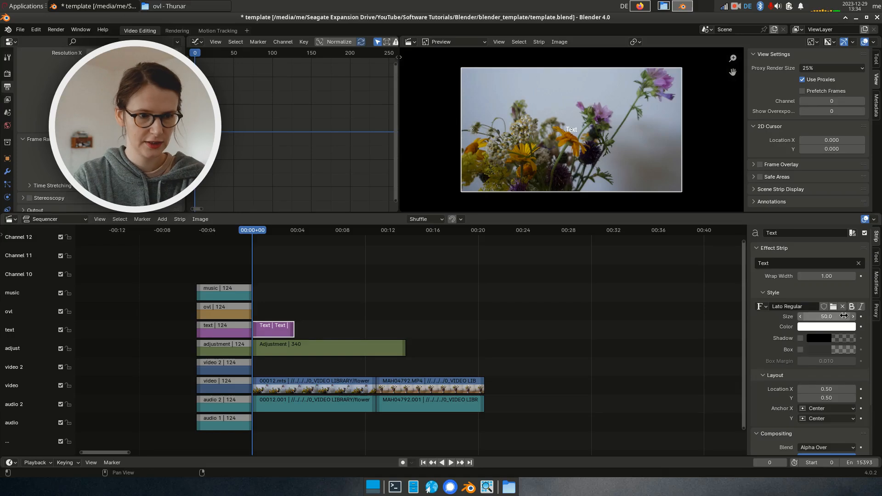
pyautogui.click(793, 265)
pyautogui.write('// footnote')
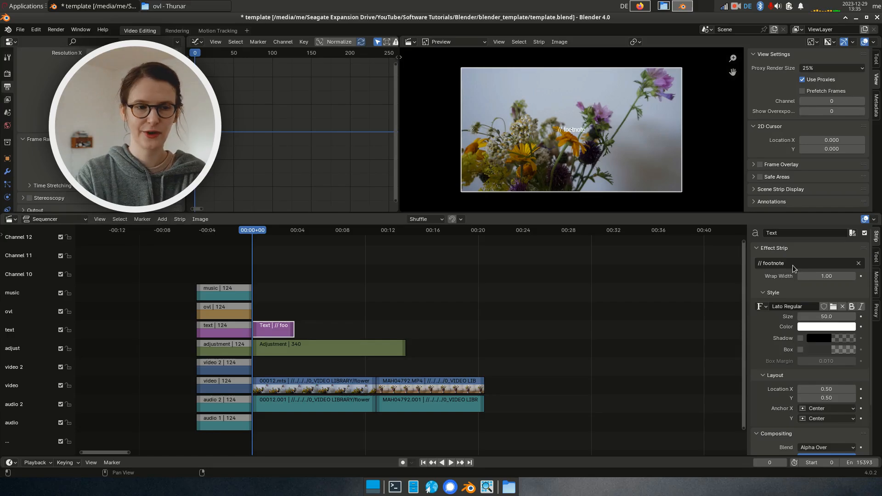
# Examine which strip modifiers are available for the adjustment strip
pyautogui.scroll(-8, 410, 309)
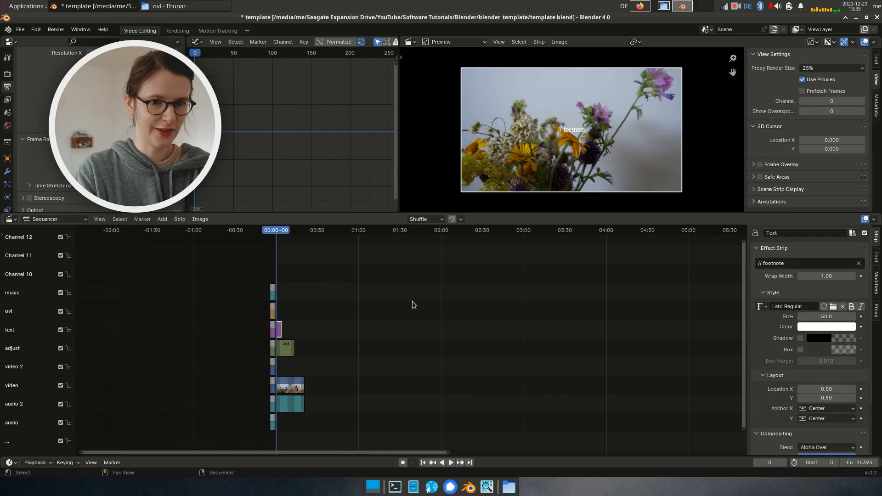
pyautogui.scroll(-4, 361, 293)
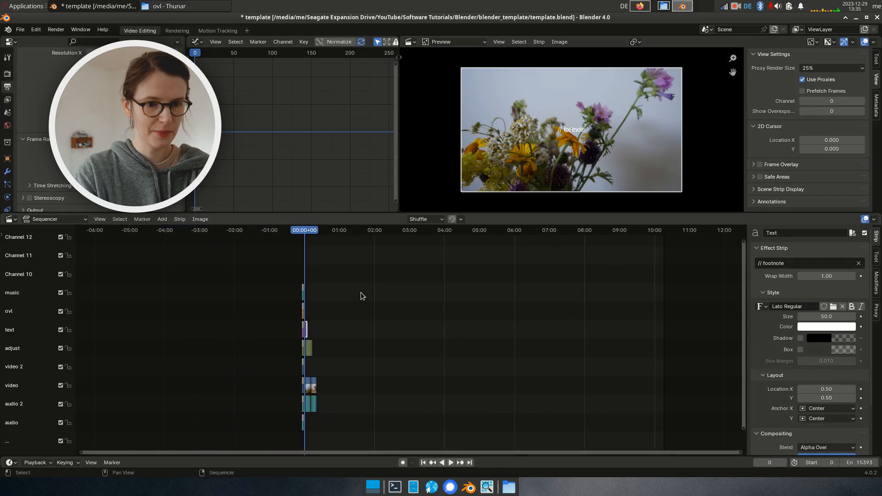
pyautogui.click(307, 350)
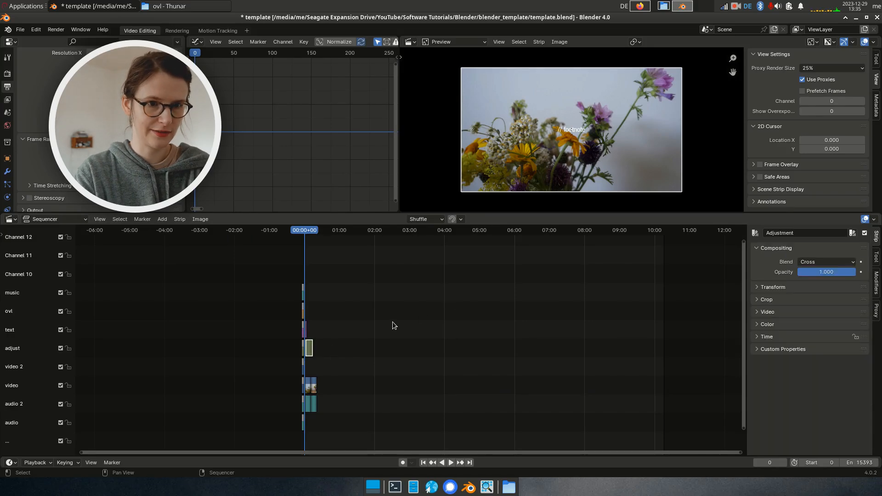
pyautogui.scroll(10, 393, 322)
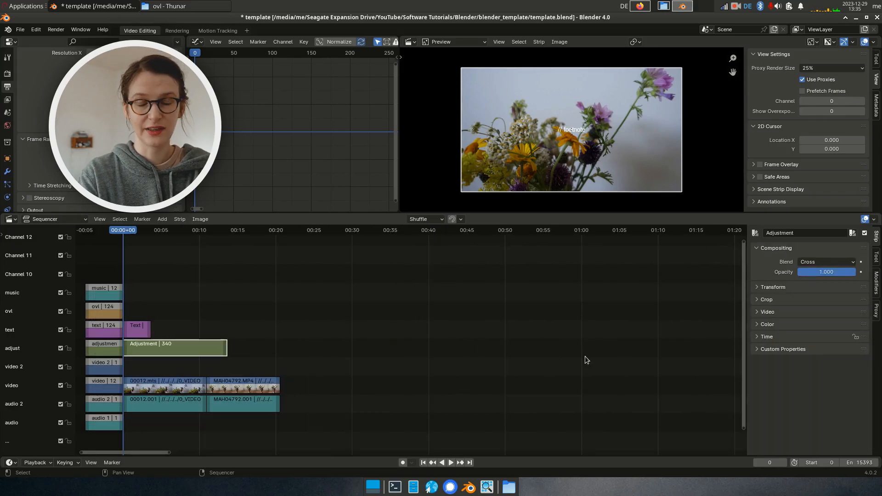
pyautogui.click(878, 286)
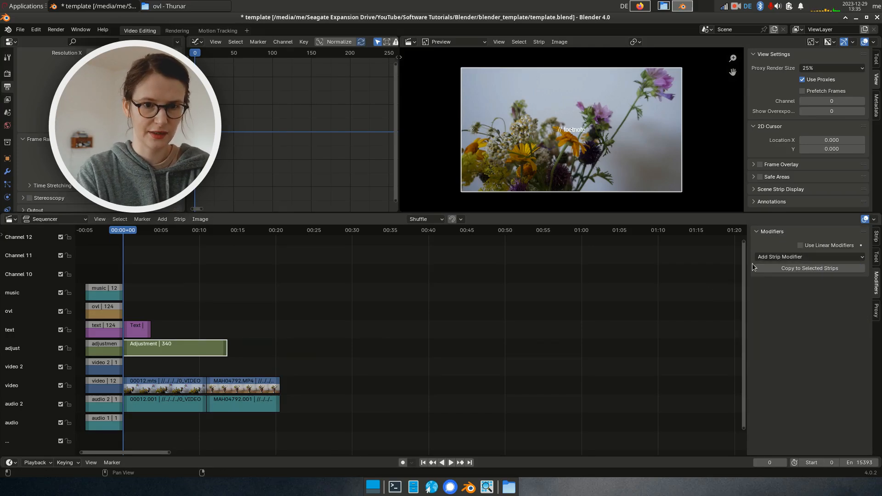
pyautogui.click(782, 257)
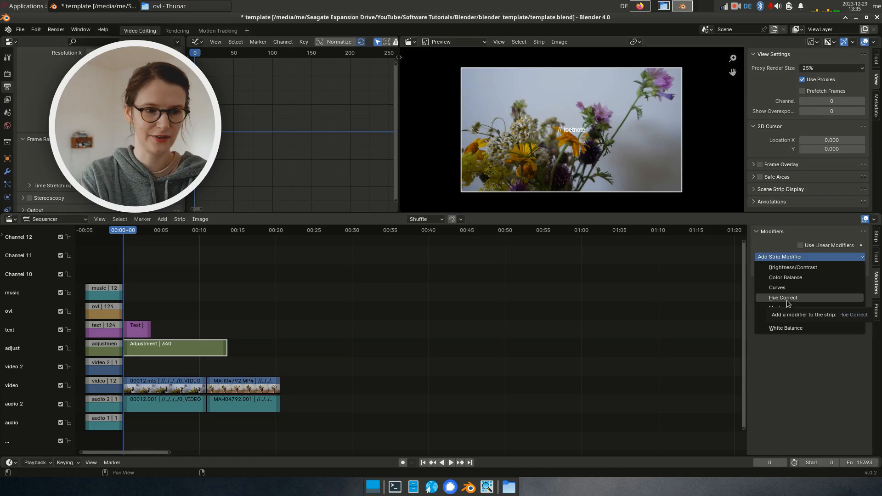
# Render the current frame, shrink the render window and place it over the preview area with the whole image in view
pyautogui.press('Home')
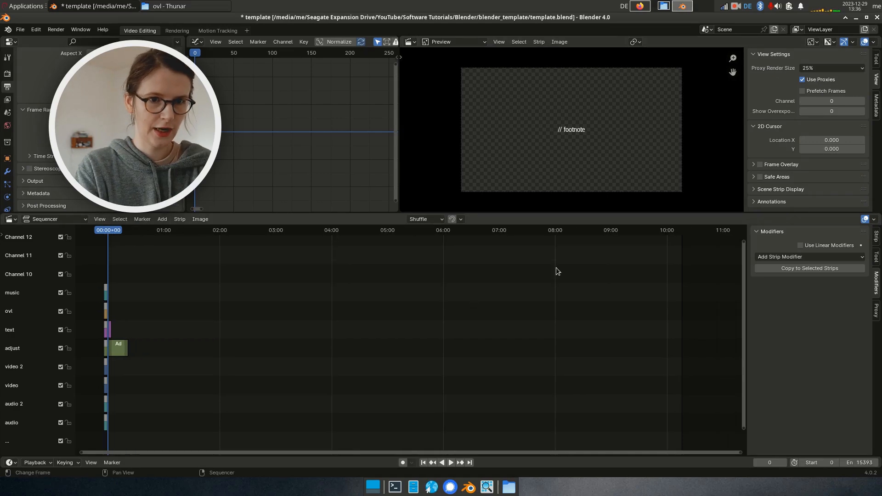
pyautogui.moveTo(552, 305); pyautogui.dragTo(568, 303, button='middle')
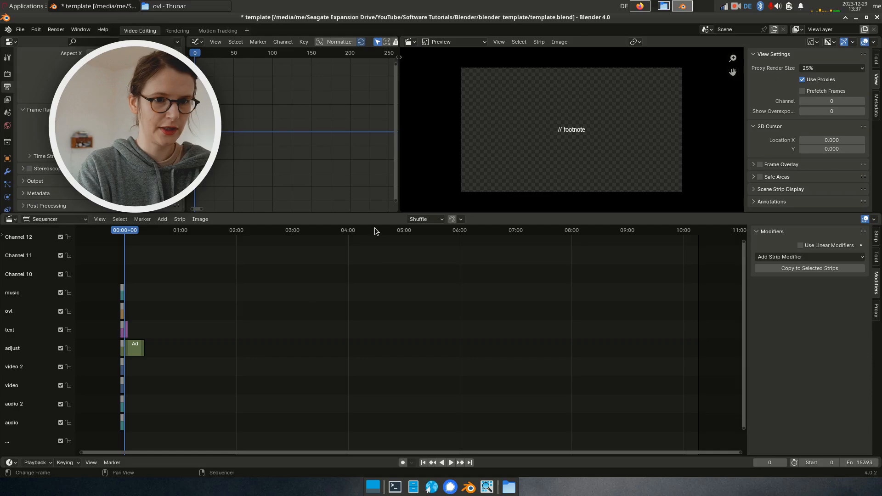
pyautogui.press('F12')
pyautogui.keyDown('alt'); pyautogui.moveTo(850, 420); pyautogui.dragTo(555, 265, button='right'); pyautogui.keyUp('alt')
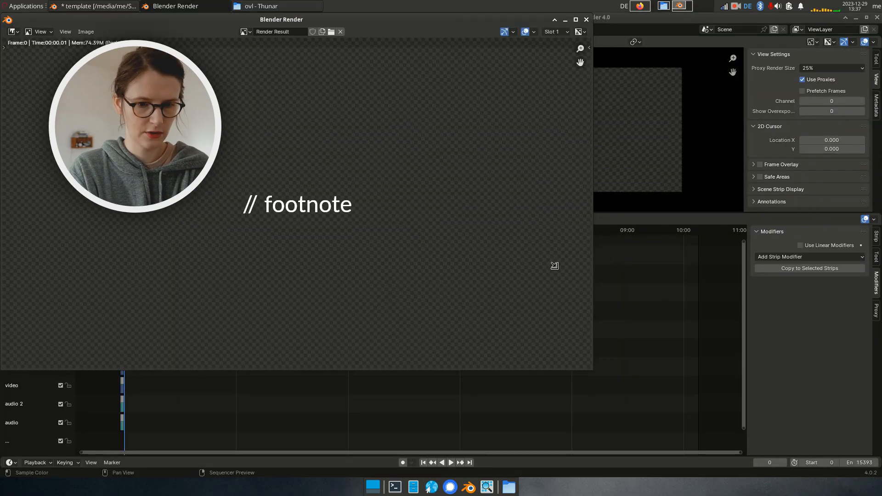
pyautogui.keyDown('alt'); pyautogui.moveTo(515, 124); pyautogui.dragTo(676, 202); pyautogui.keyUp('alt')
pyautogui.press('Home')
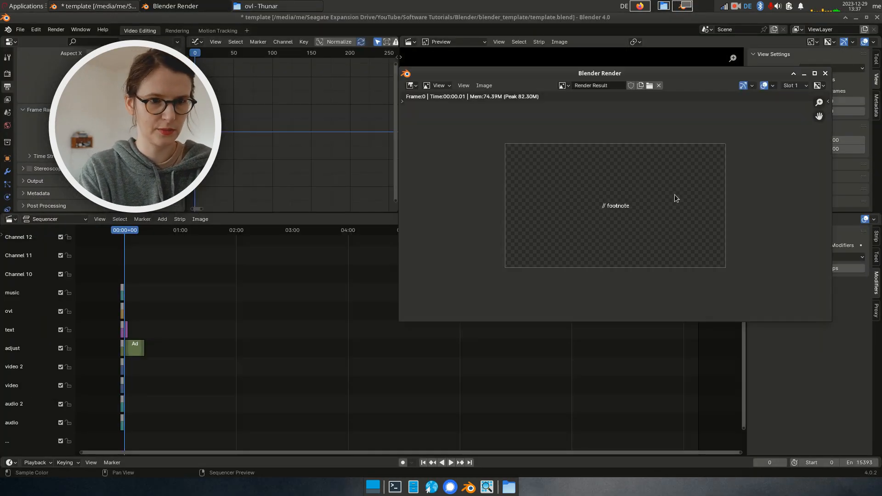
pyautogui.scroll(2, 677, 190)
pyautogui.keyDown('alt'); pyautogui.moveTo(690, 154); pyautogui.dragTo(694, 227); pyautogui.keyUp('alt')
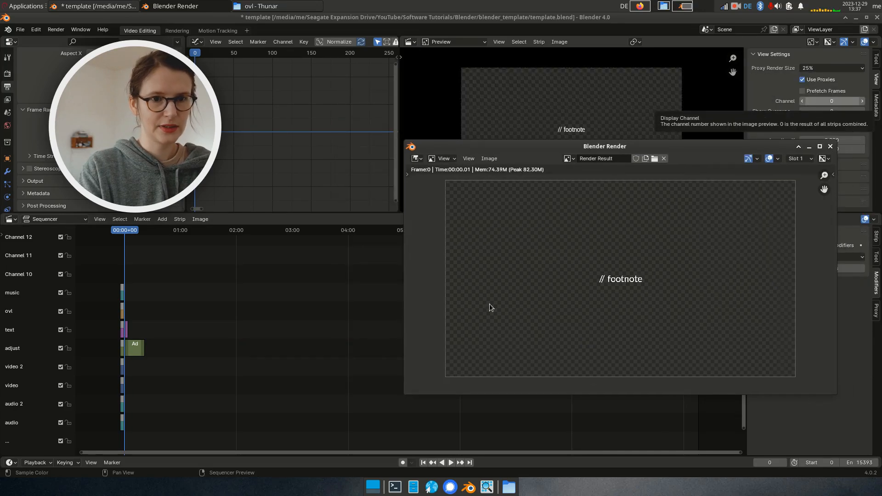
# Hide and recall the render window, move it slightly higher, return to the main window and save the template file
pyautogui.click(645, 120)
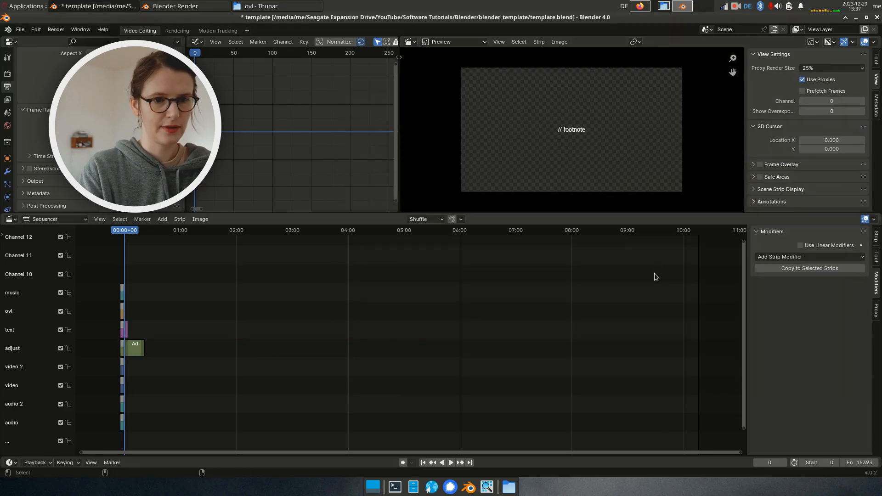
pyautogui.press('F11')
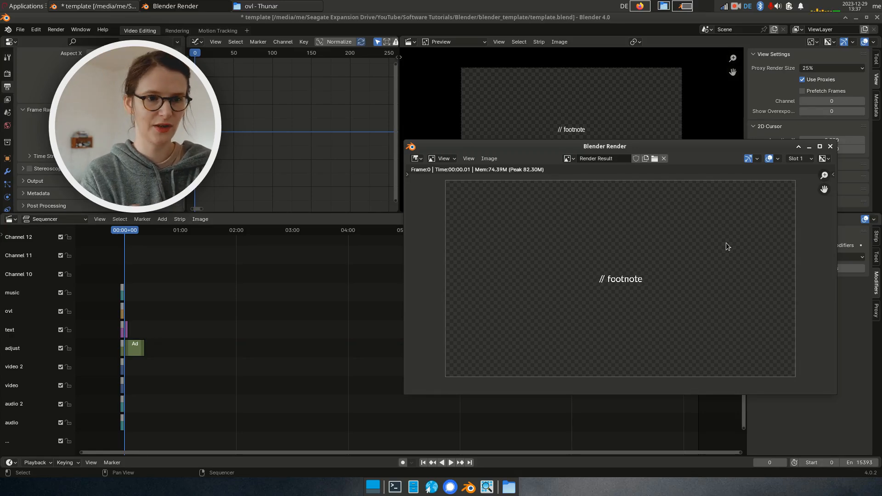
pyautogui.moveTo(679, 148); pyautogui.dragTo(638, 103)
pyautogui.click(275, 305)
pyautogui.hotkey('ctrl', 's')
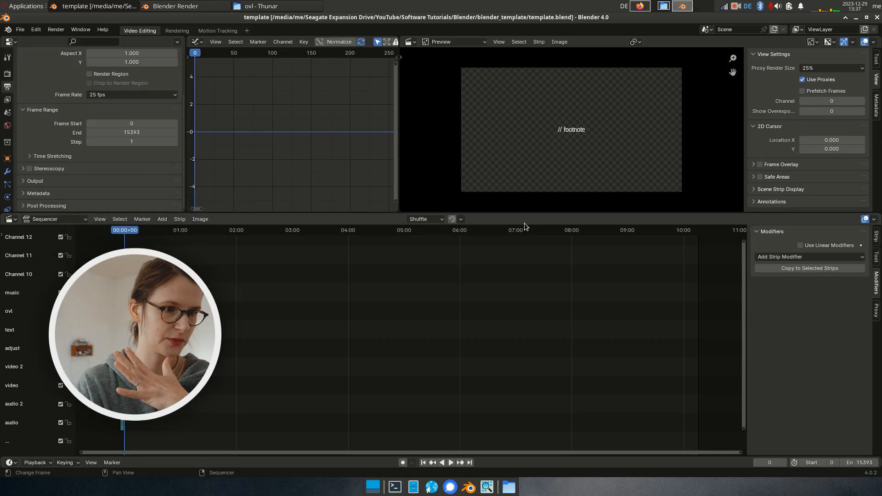
# Enable Lock Interface for rendering and open the sequencer's overlay options
pyautogui.click(60, 29)
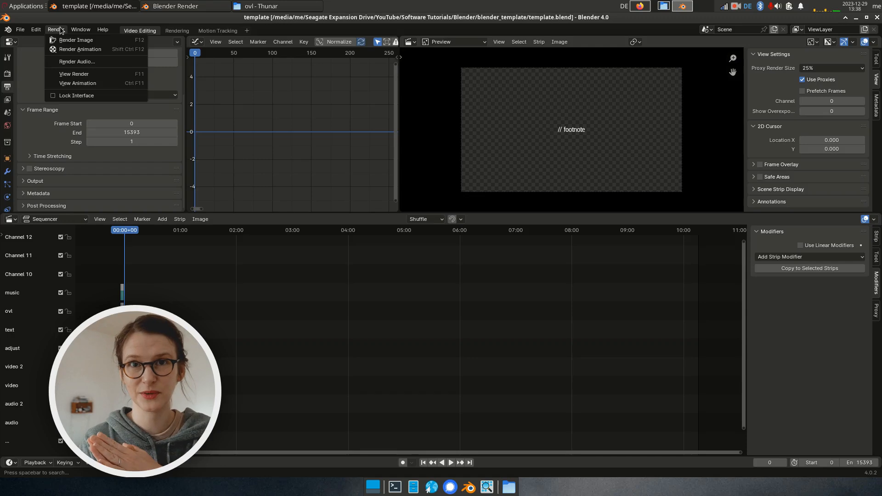
pyautogui.click(53, 97)
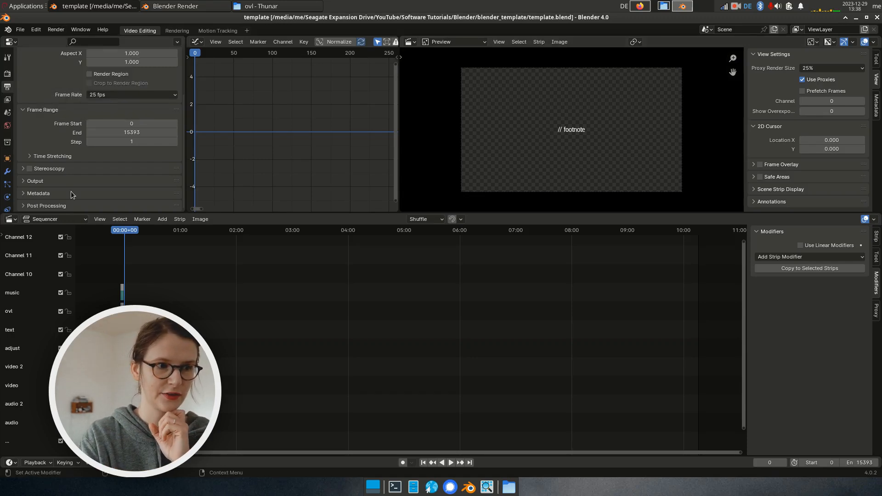
pyautogui.click(56, 30)
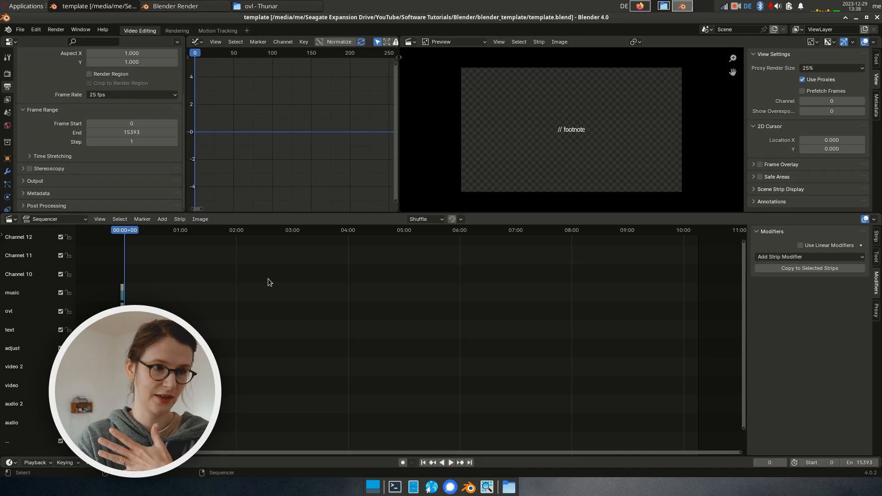
pyautogui.click(874, 220)
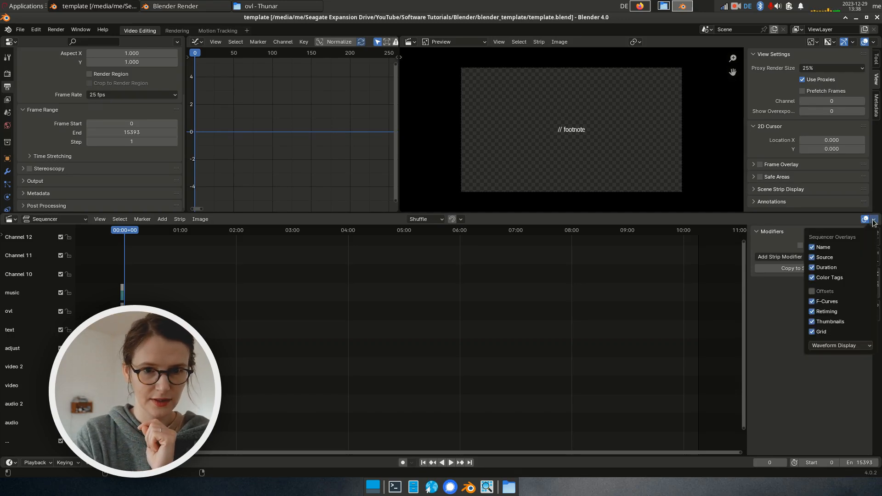
pyautogui.scroll(5, 475, 333)
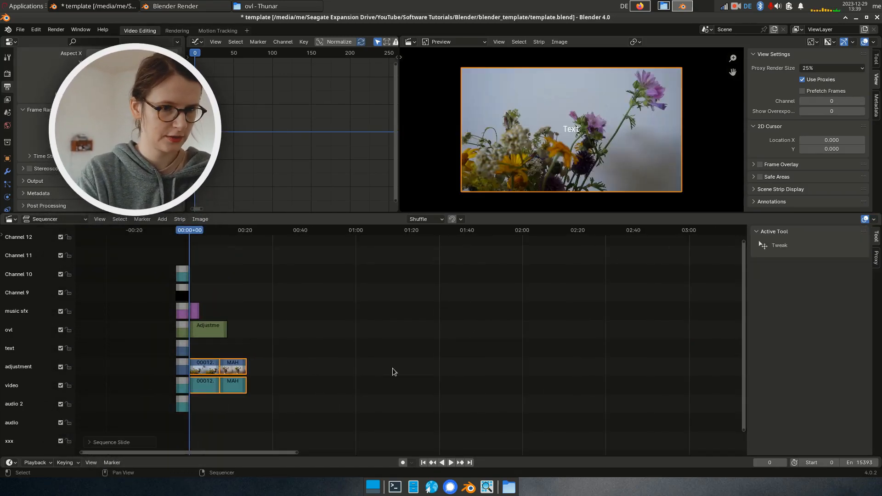
pyautogui.moveTo(393, 368); pyautogui.dragTo(424, 347, button='middle')
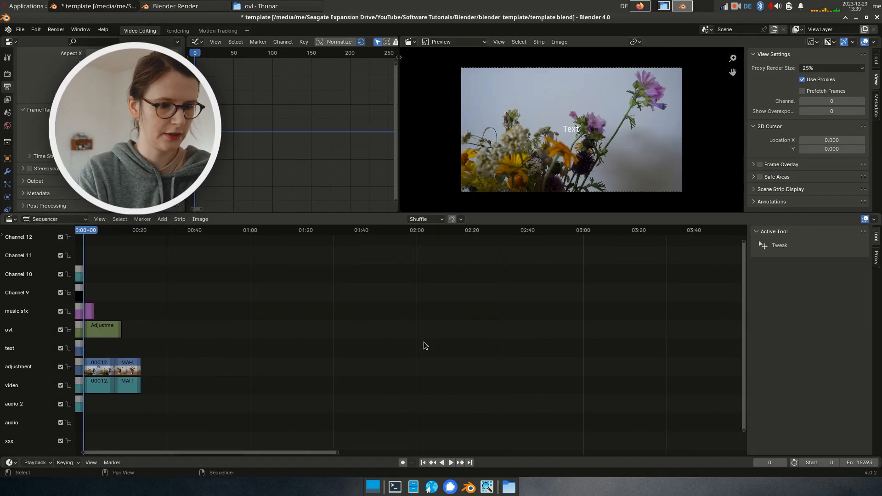
pyautogui.moveTo(528, 309); pyautogui.dragTo(436, 317, button='middle')
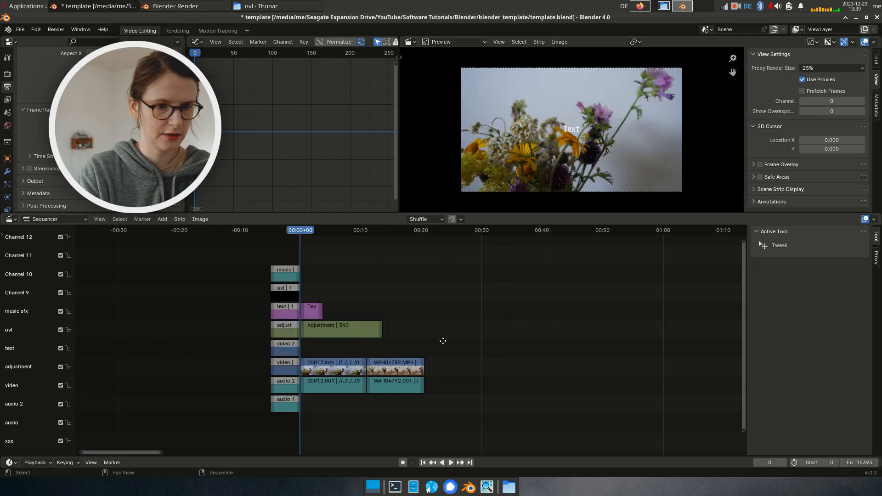
pyautogui.moveTo(443, 341); pyautogui.dragTo(360, 339, button='middle')
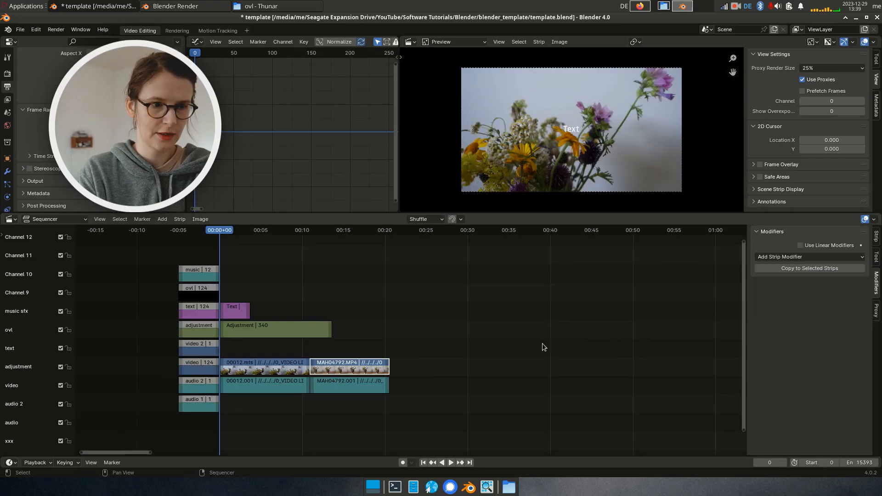
# Hide the sequencer's grid overlay and show it again
pyautogui.scroll(4, 545, 342)
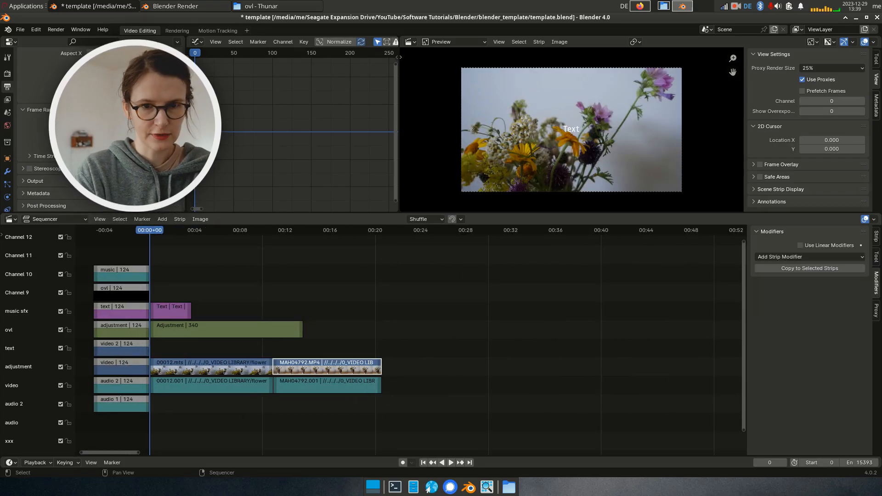
pyautogui.click(874, 219)
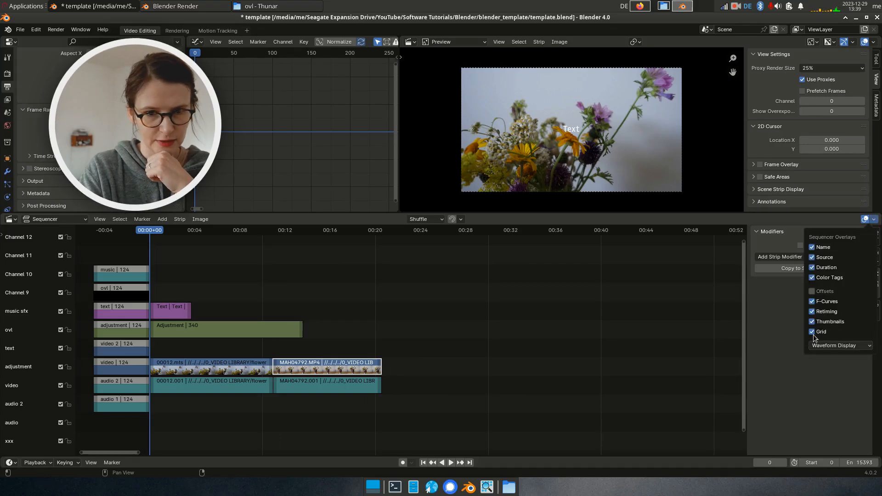
pyautogui.click(813, 332)
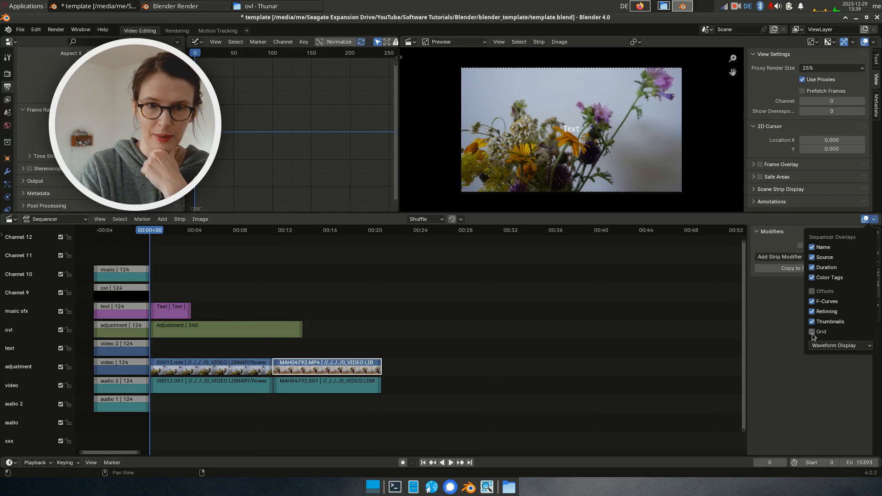
pyautogui.click(813, 332)
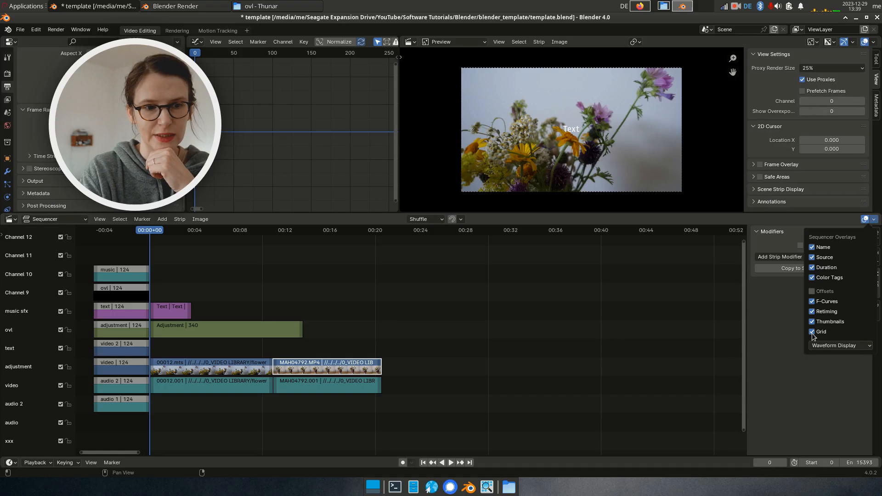
# Set the sequencer overlay's waveform display to Waveforms On
pyautogui.click(875, 221)
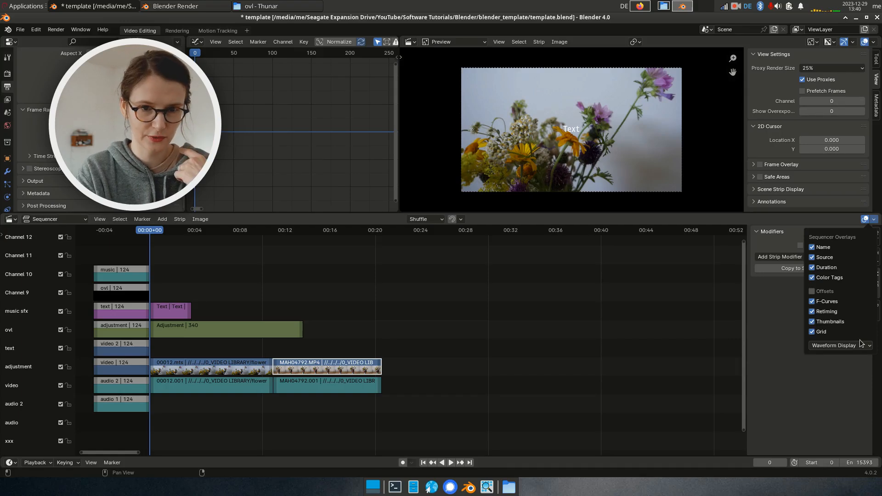
pyautogui.click(875, 220)
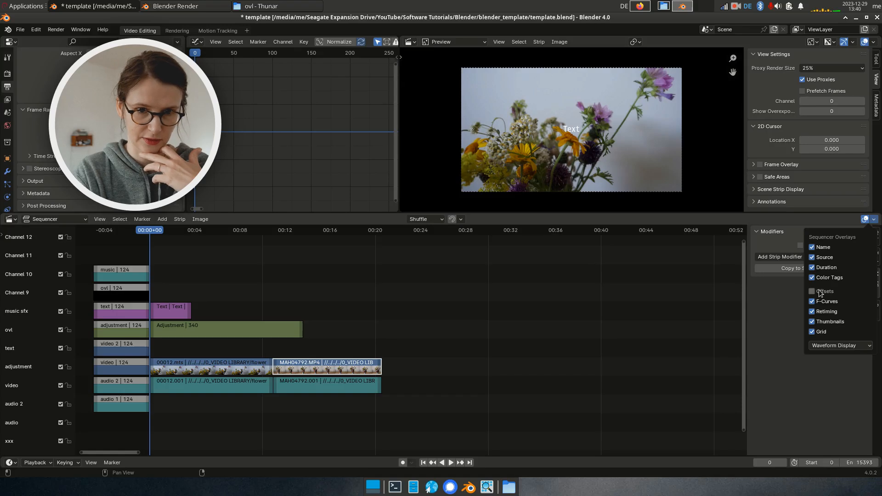
pyautogui.click(816, 346)
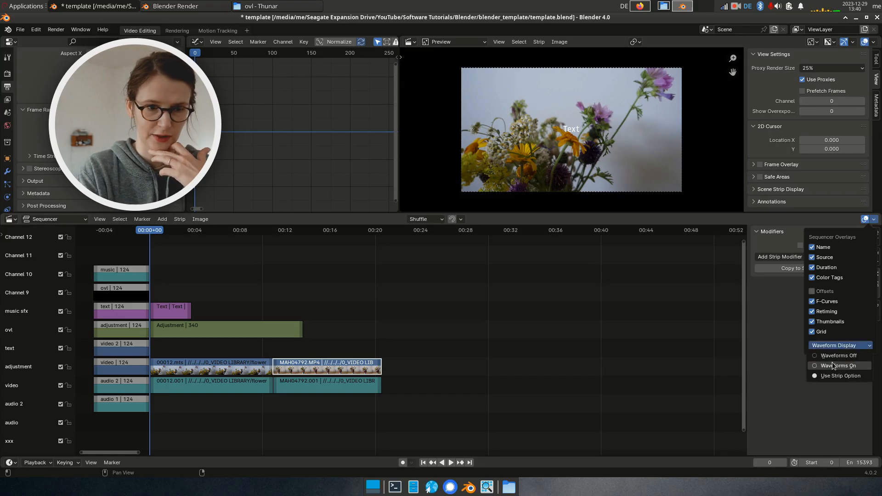
pyautogui.click(833, 363)
pyautogui.keyDown('ctrl'); pyautogui.hscroll(-3, 544, 390); pyautogui.keyUp('ctrl')
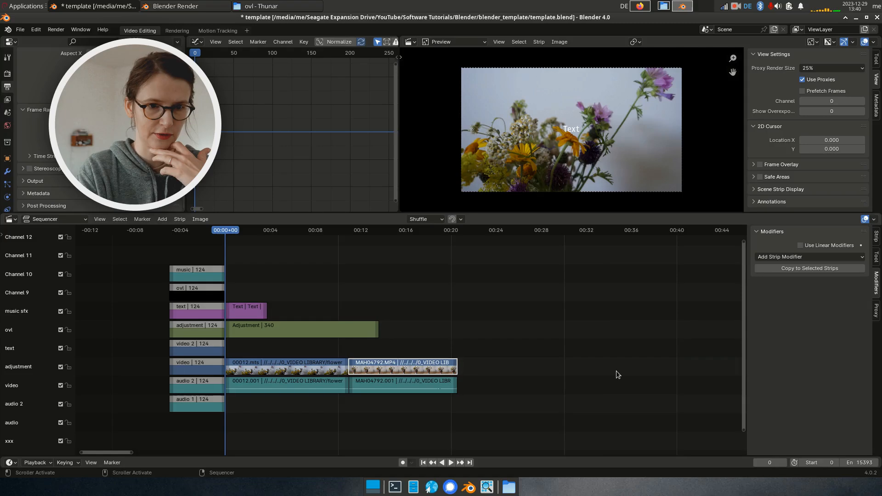
# Select the first clip's audio strip, 00012.001, and raise its volume to 15
pyautogui.moveTo(744, 241); pyautogui.dragTo(744, 313)
pyautogui.scroll(6, 405, 310)
pyautogui.moveTo(398, 312); pyautogui.dragTo(562, 332, button='middle')
pyautogui.scroll(3, 396, 361)
pyautogui.click(301, 355)
pyautogui.click(332, 353)
pyautogui.click(152, 355)
pyautogui.scroll(1, 399, 352)
pyautogui.click(877, 237)
pyautogui.moveTo(812, 262); pyautogui.dragTo(850, 262)
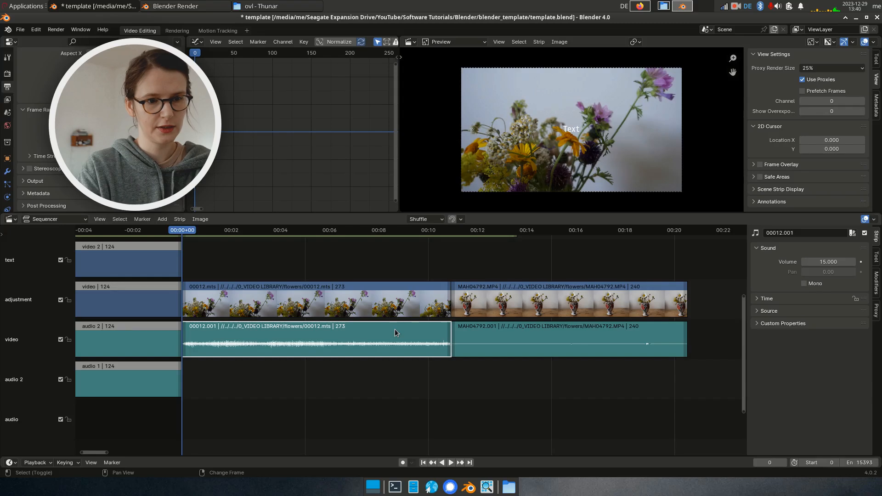
# Keyframe the volume of the 00012.001 strip at frame 220 (00:08+20) and show the keyframe in the graph editor
pyautogui.click(398, 231)
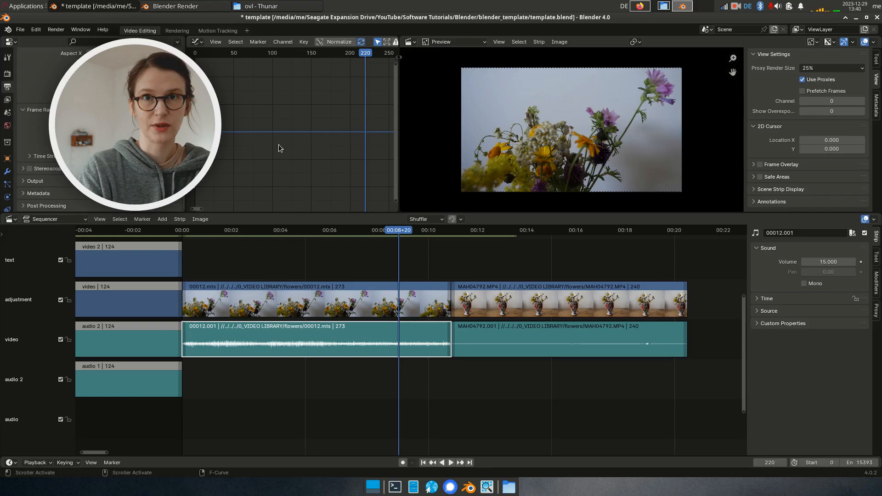
pyautogui.press('Home')
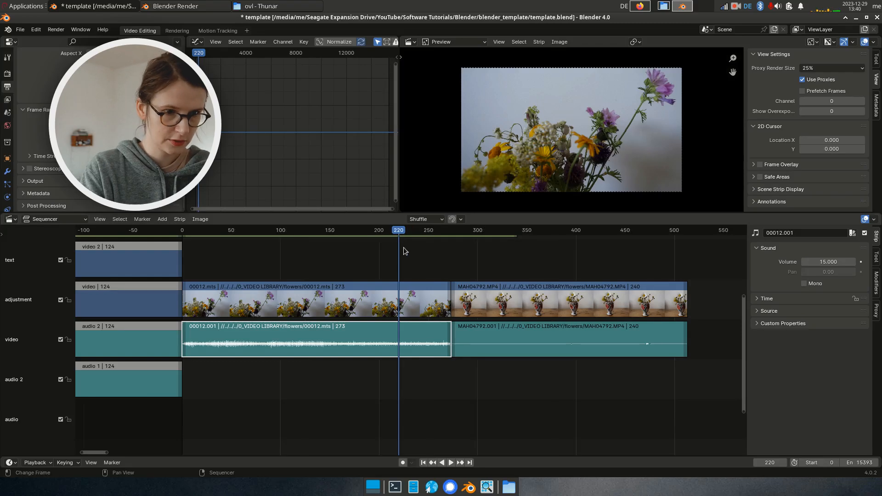
pyautogui.click(861, 262)
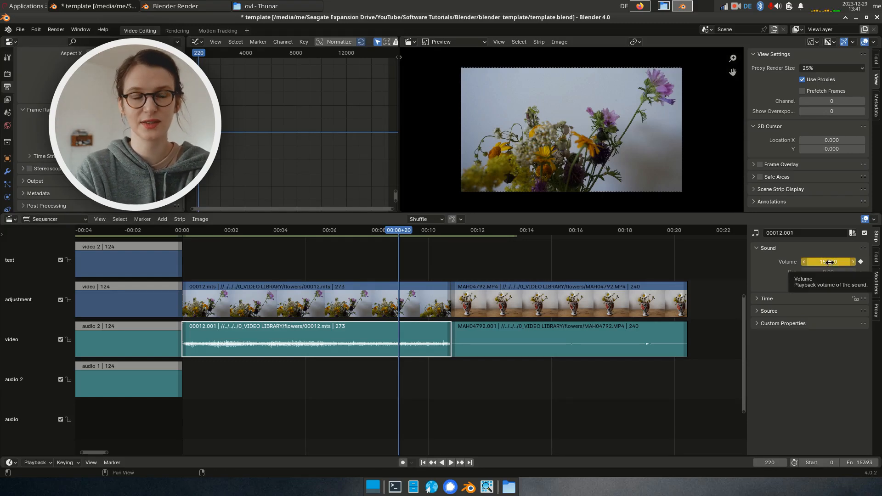
pyautogui.press('Home')
pyautogui.moveTo(315, 99); pyautogui.dragTo(267, 165)
# Fade out the 00012.001 strip by keyframing its volume at 0 on frame 271 (00:10+21)
pyautogui.click(409, 230)
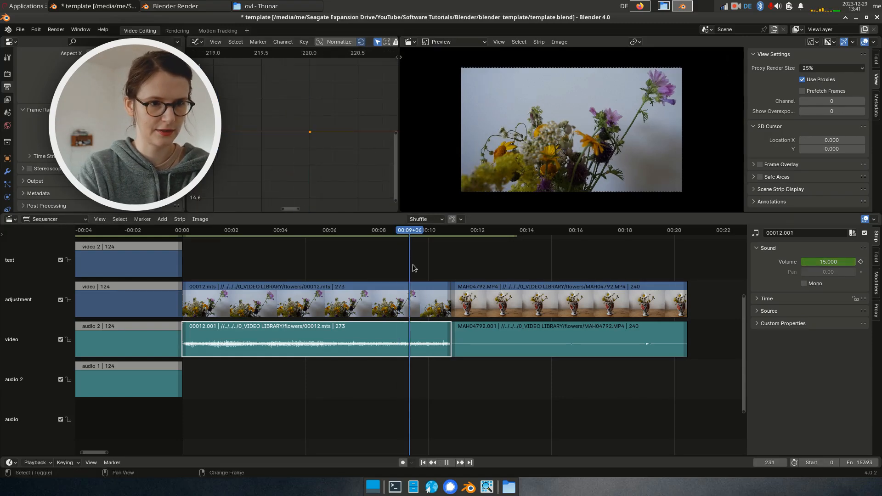
pyautogui.moveTo(293, 162); pyautogui.dragTo(311, 164, button='middle')
pyautogui.click(310, 133)
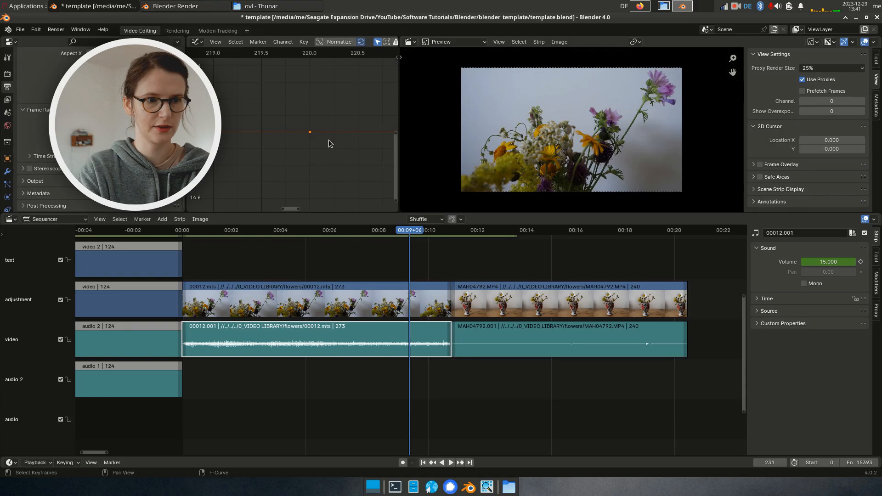
pyautogui.keyDown('shift'); pyautogui.moveTo(448, 337); pyautogui.dragTo(449, 338, button='right'); pyautogui.keyUp('shift')
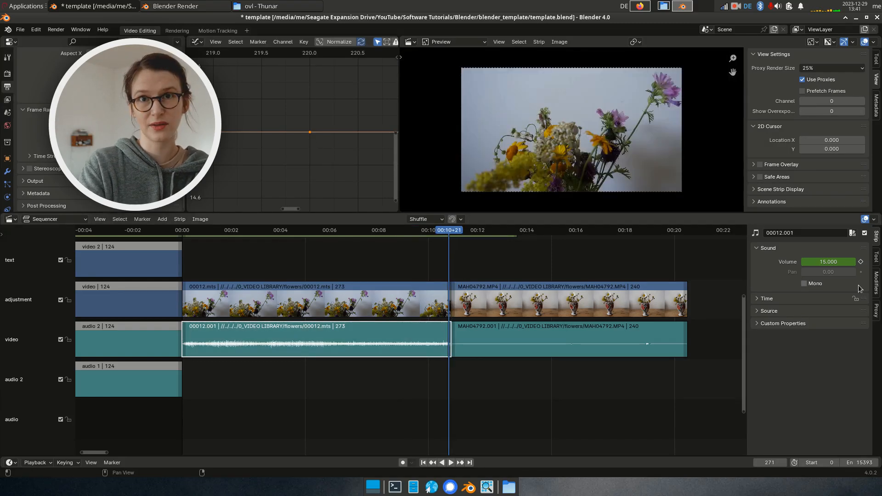
pyautogui.moveTo(842, 263); pyautogui.dragTo(811, 263)
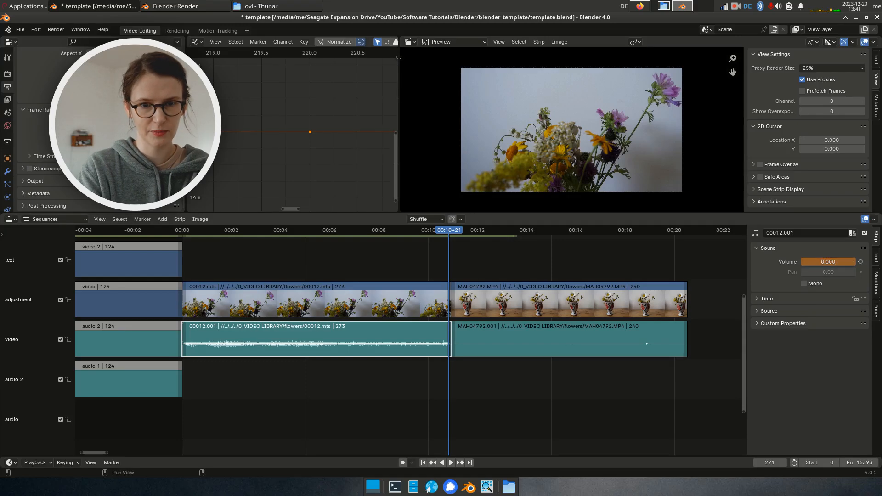
pyautogui.click(861, 263)
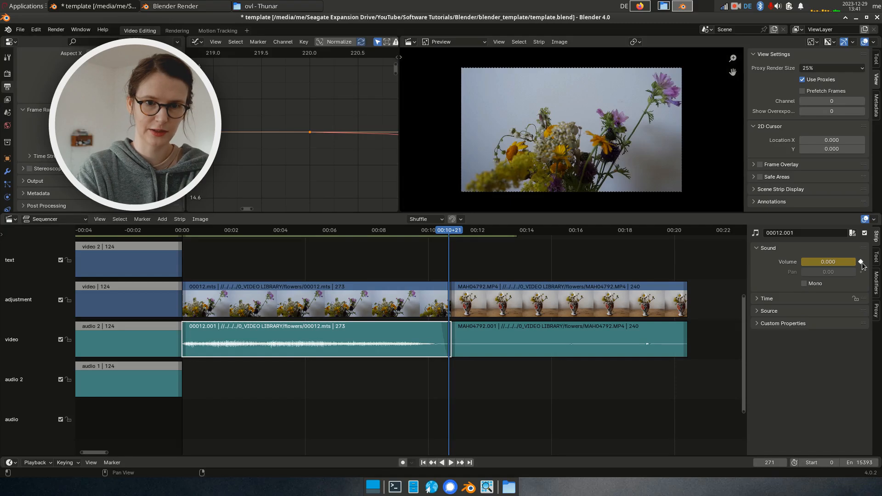
# Play back the volume fade near the end of the first audio strip
pyautogui.scroll(2, 452, 344)
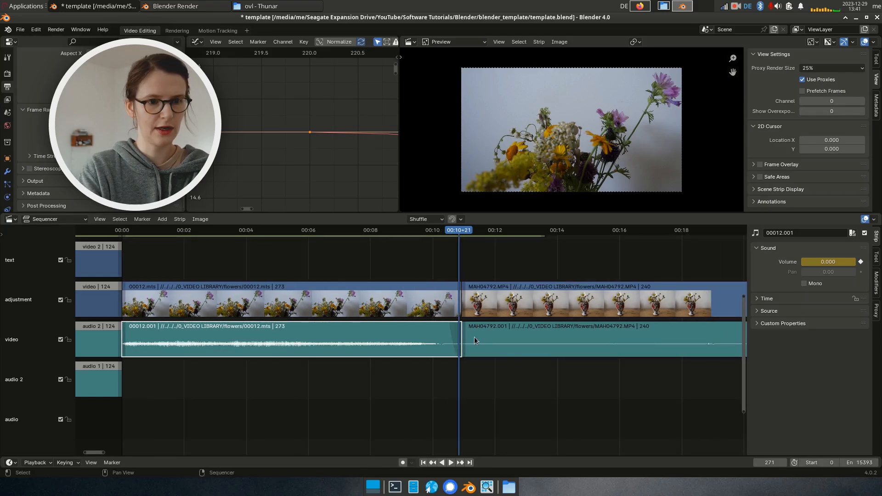
pyautogui.keyDown('ctrl'); pyautogui.scroll(-3, 452, 344); pyautogui.keyUp('ctrl')
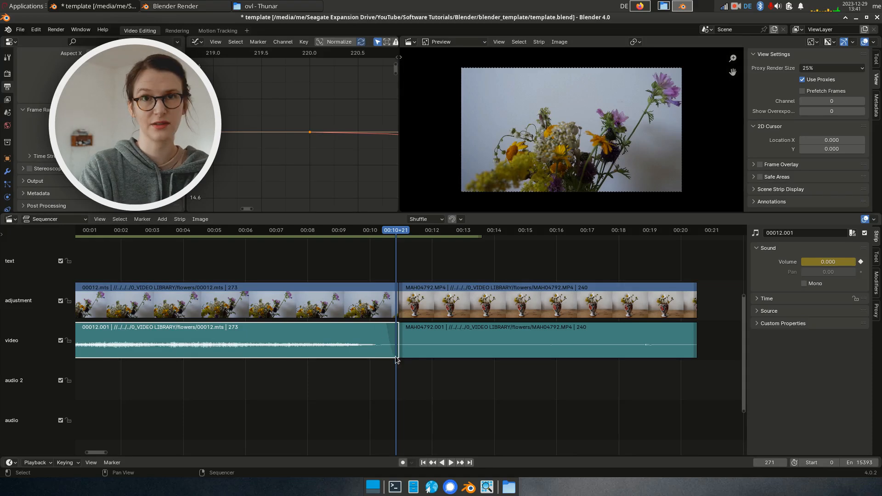
pyautogui.keyDown('shift'); pyautogui.rightClick(366, 330); pyautogui.keyUp('shift')
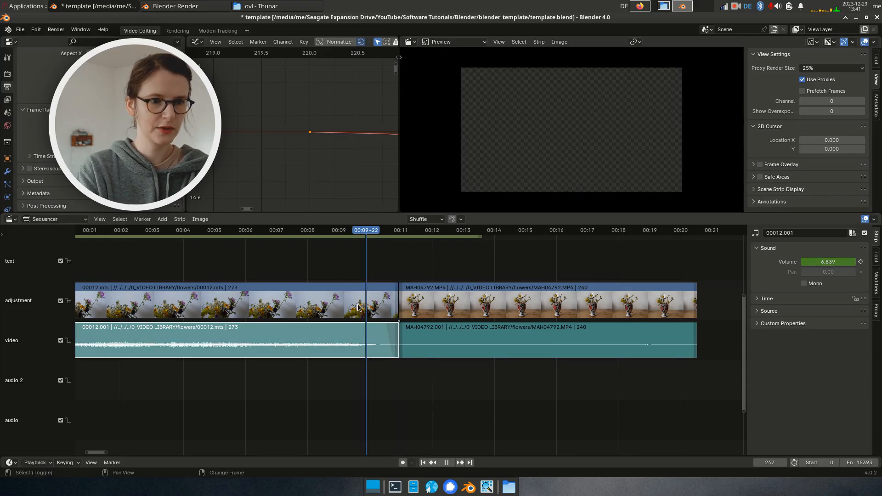
# Lower the first volume keyframe in the graph editor along Y to just above the zero line
pyautogui.press('Home')
pyautogui.moveTo(329, 77); pyautogui.dragTo(227, 111)
pyautogui.press('g')
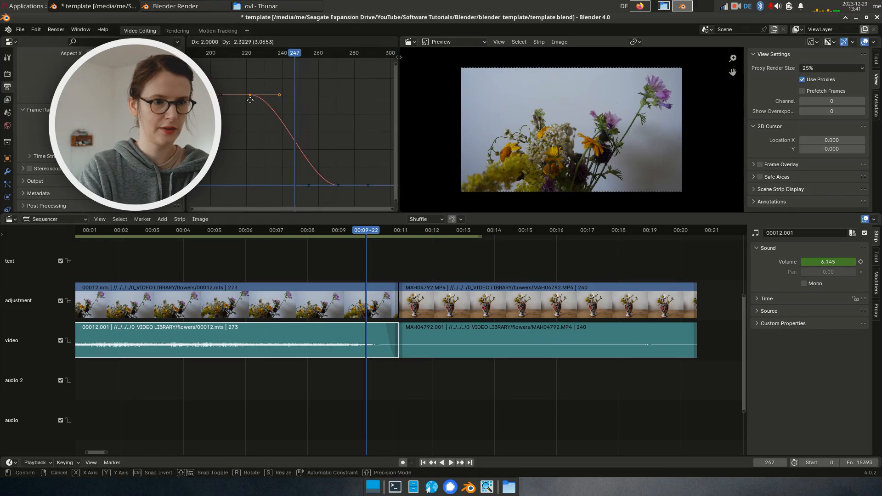
pyautogui.press('x')
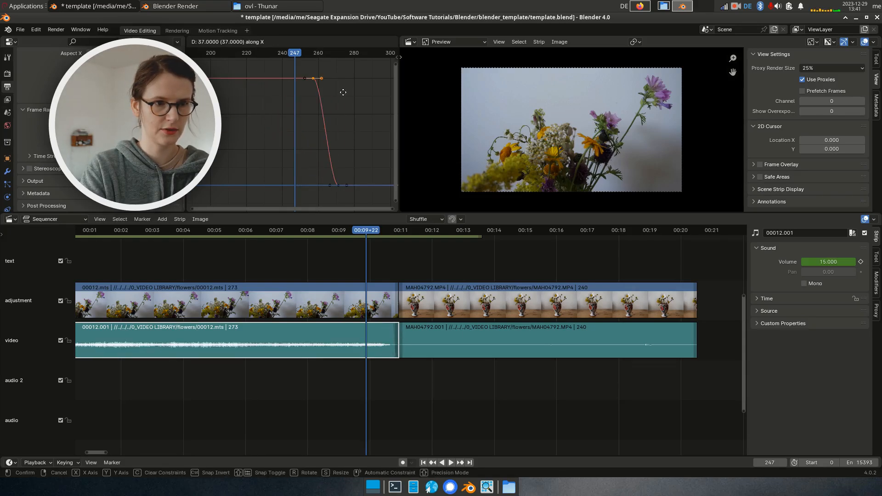
pyautogui.press('y')
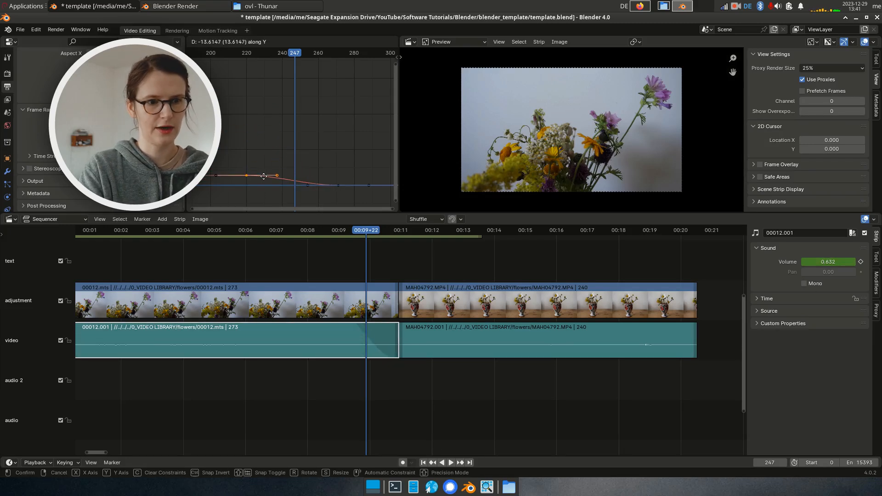
pyautogui.click(294, 212)
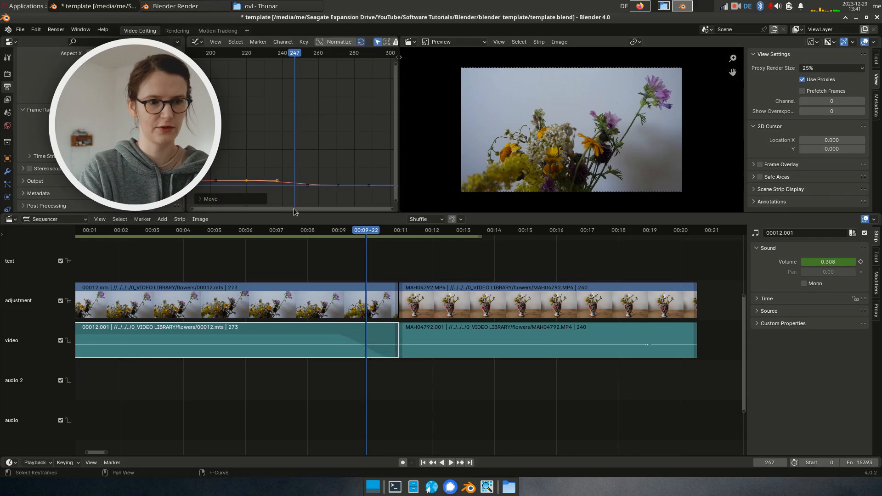
# Select the second clip's audio strip, MAH04792.001
pyautogui.click(441, 357)
pyautogui.scroll(-5, 444, 357)
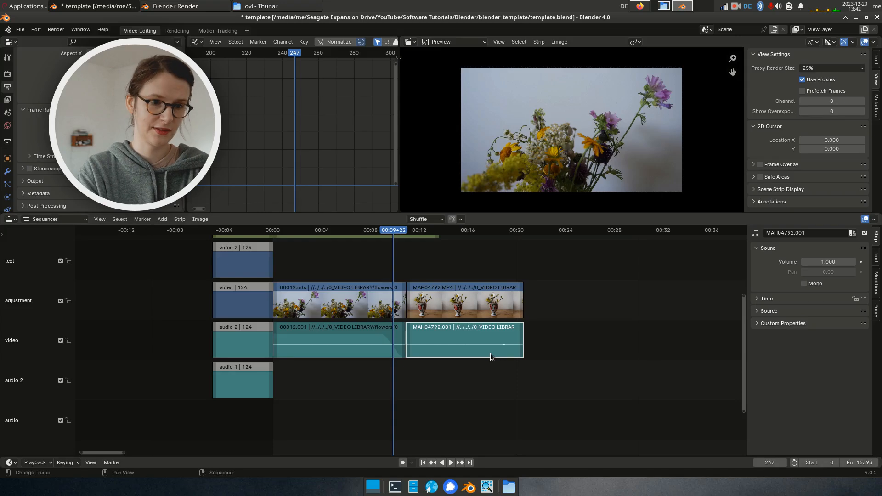
pyautogui.moveTo(554, 343); pyautogui.dragTo(386, 337, button='middle')
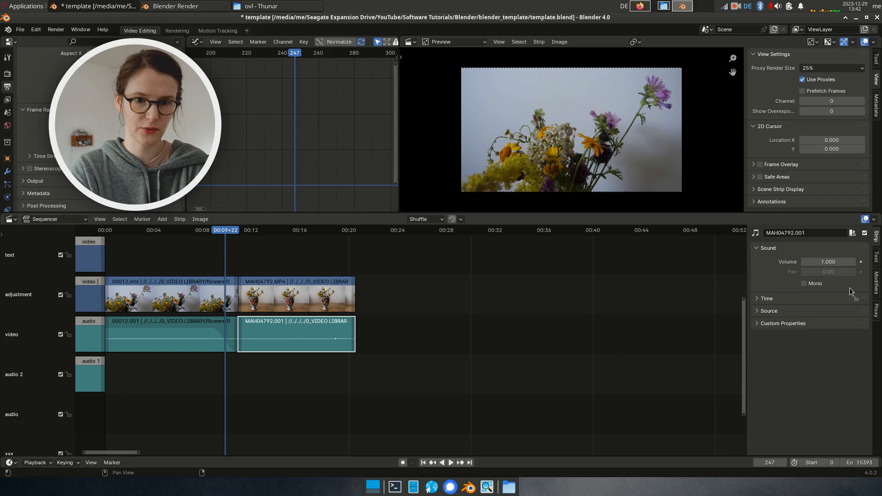
# Review the available sequencer overlay options and deselect the strips
pyautogui.click(874, 220)
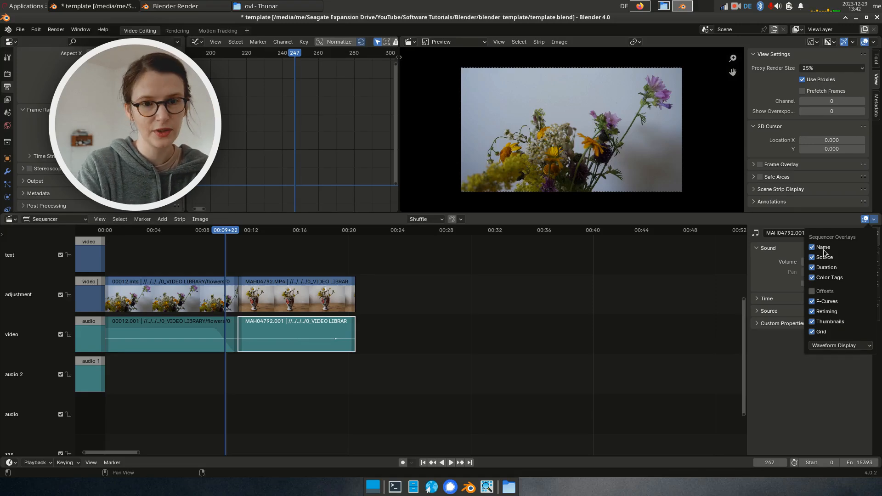
pyautogui.click(874, 221)
pyautogui.moveTo(825, 249); pyautogui.dragTo(836, 284)
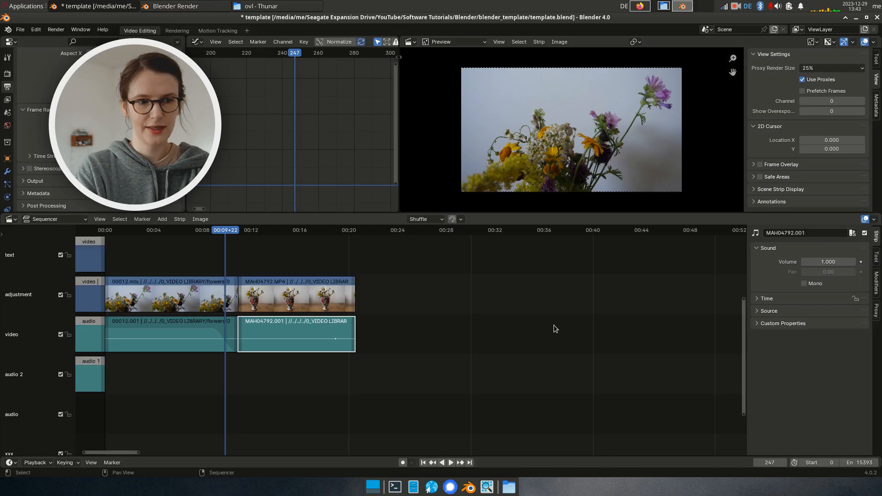
pyautogui.click(553, 325)
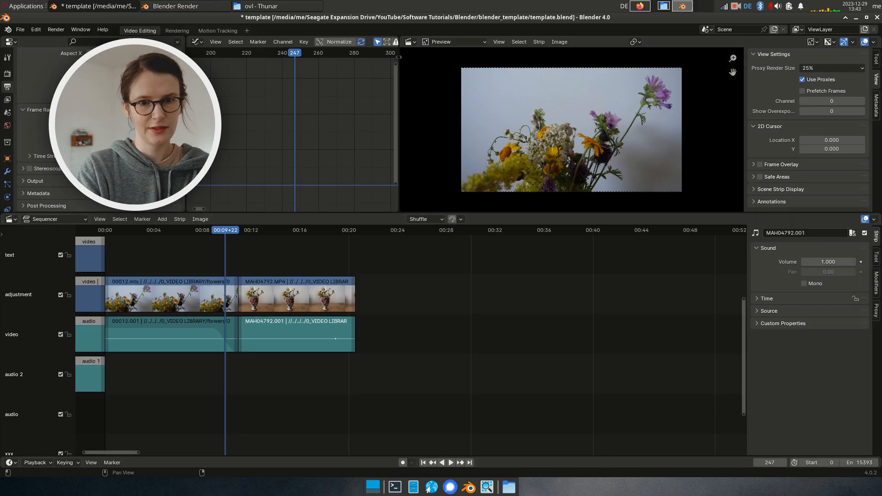
# Turn off all sequencer overlays and look over the entire strip layout without them
pyautogui.click(866, 220)
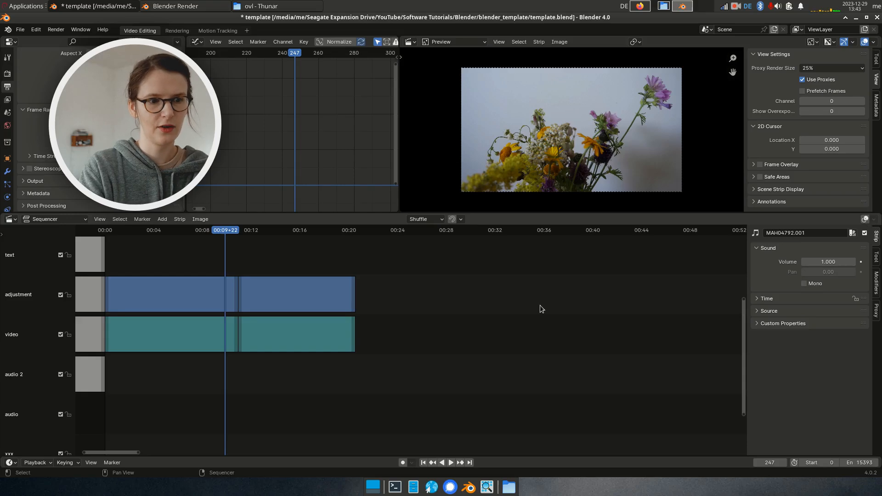
pyautogui.scroll(-3, 543, 308)
pyautogui.moveTo(552, 300); pyautogui.dragTo(559, 314, button='middle')
pyautogui.press('Home')
pyautogui.moveTo(289, 330); pyautogui.dragTo(613, 315, button='middle')
pyautogui.scroll(8, 323, 349)
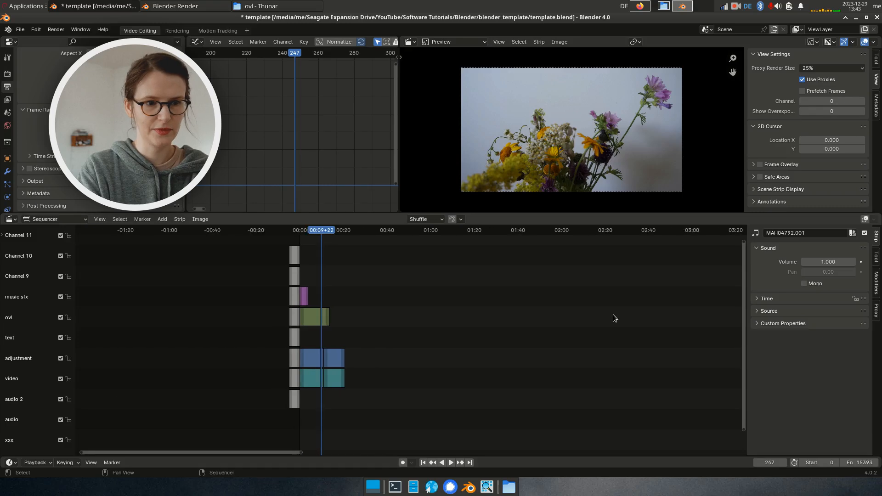
pyautogui.scroll(2, 689, 294)
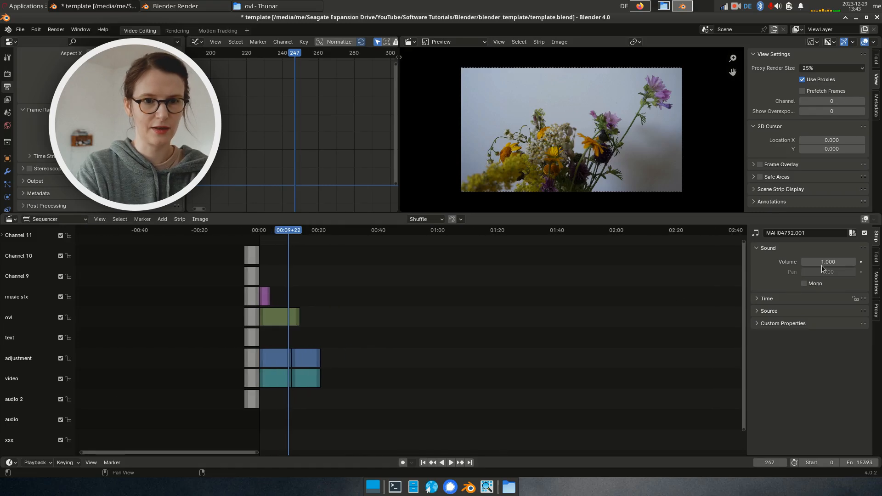
# Turn the sequencer overlays back on, then compare the timeline with them off and on once more
pyautogui.click(865, 220)
pyautogui.keyDown('ctrl'); pyautogui.scroll(-4, 630, 361); pyautogui.keyUp('ctrl')
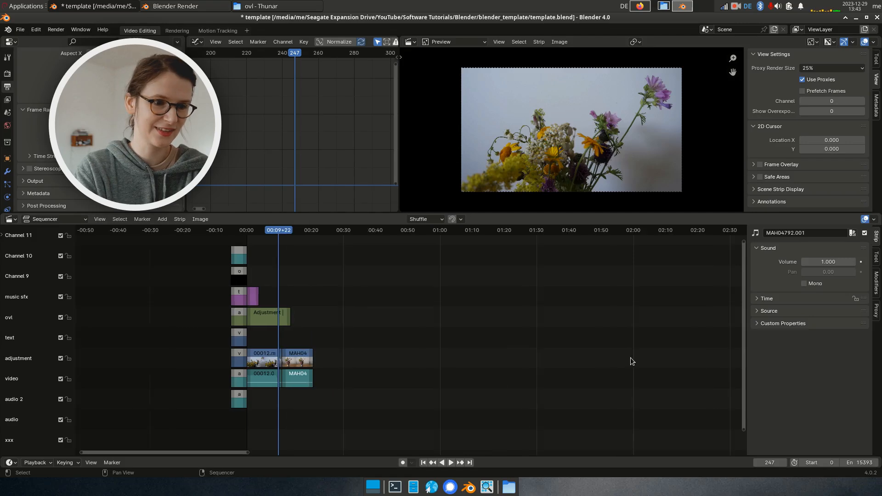
pyautogui.click(865, 220)
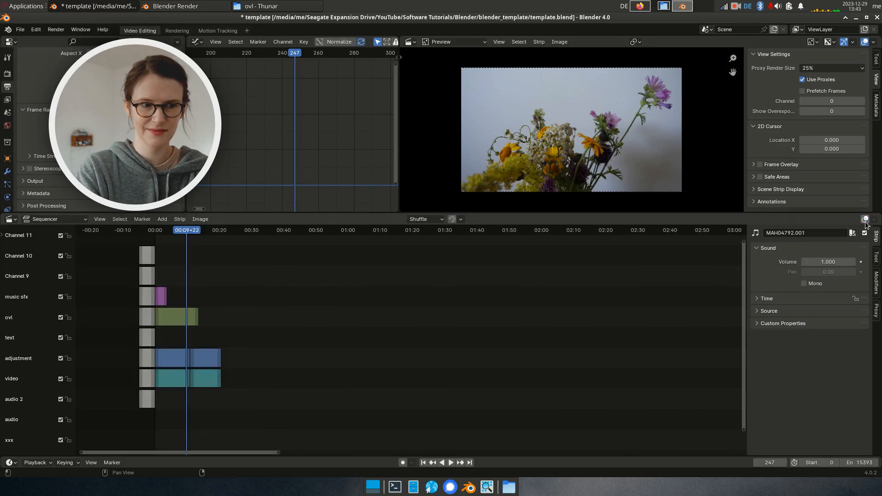
pyautogui.click(865, 220)
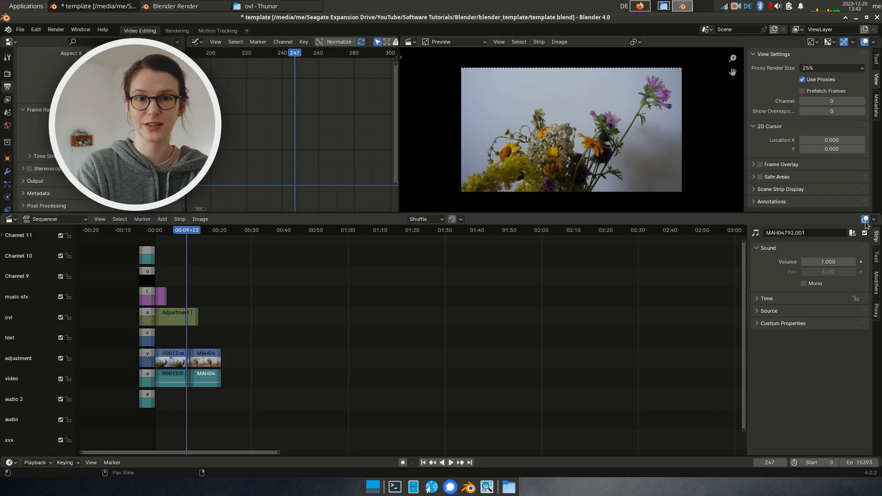